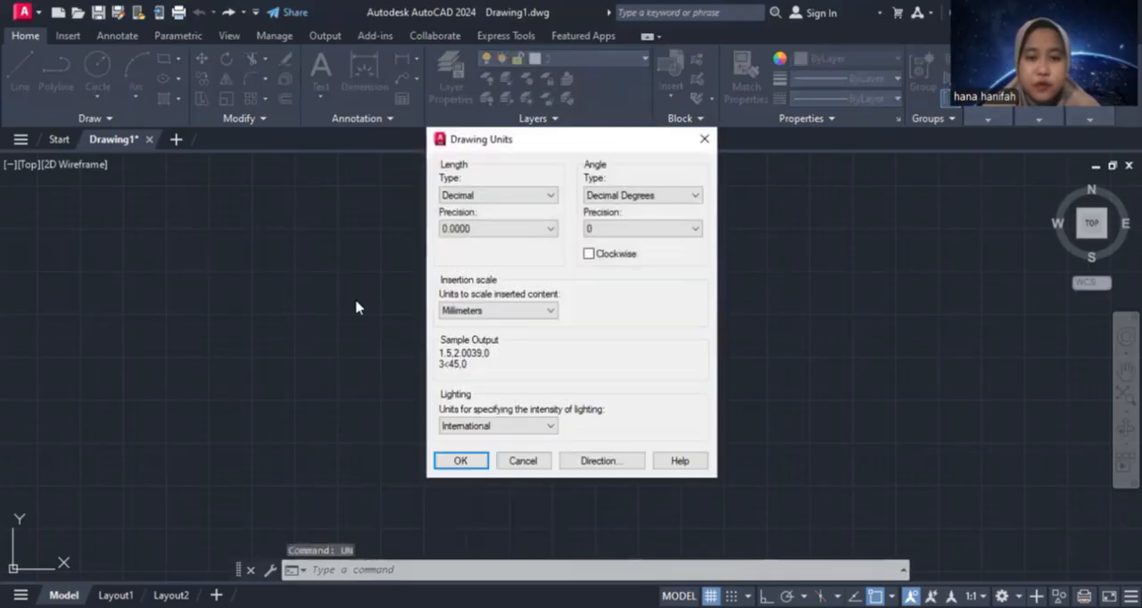
Configure the drawing units with a length precision of 0.00 and an insertion scale in centimeters
left_click(538, 228)
left_click(516, 264)
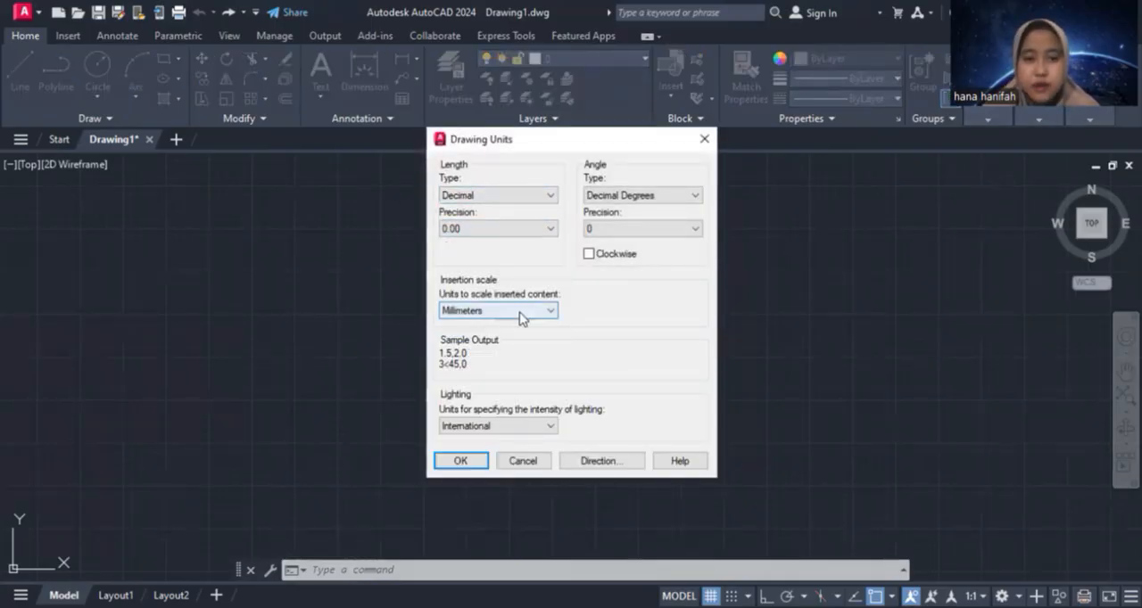
left_click(522, 310)
left_click(492, 396)
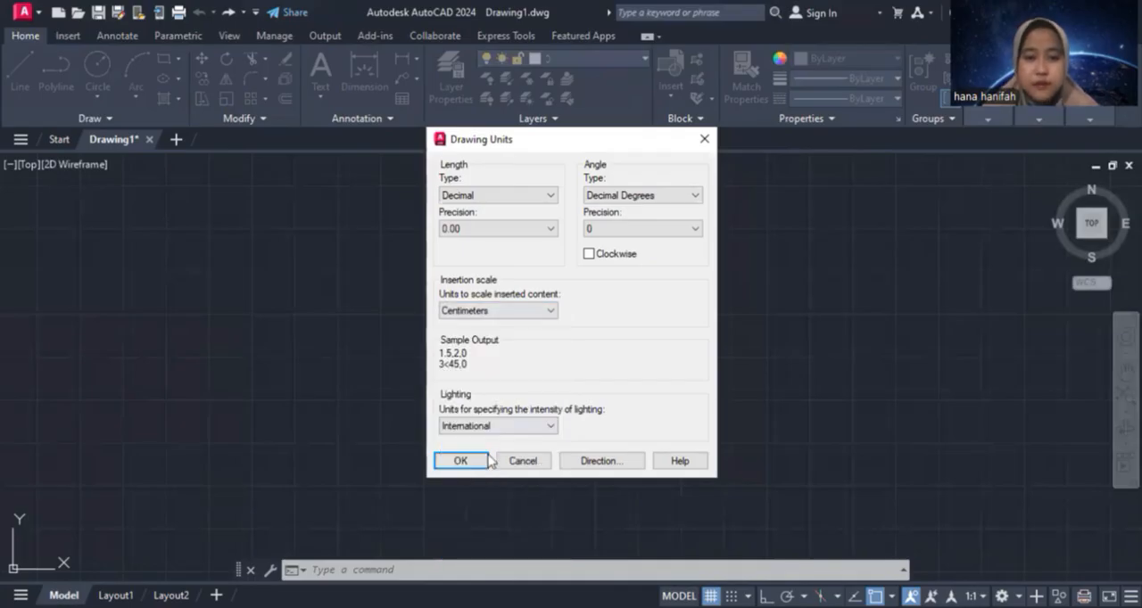
left_click(457, 460)
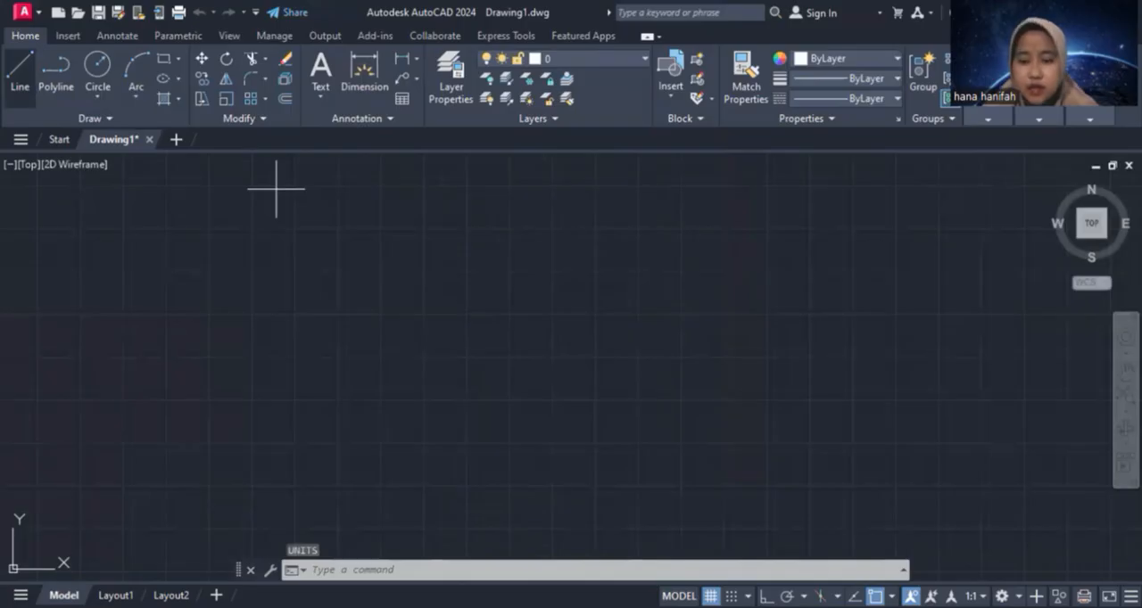
Draw a horizontal line 11 units long with ortho mode on, as the channel's top edge
left_click(766, 597)
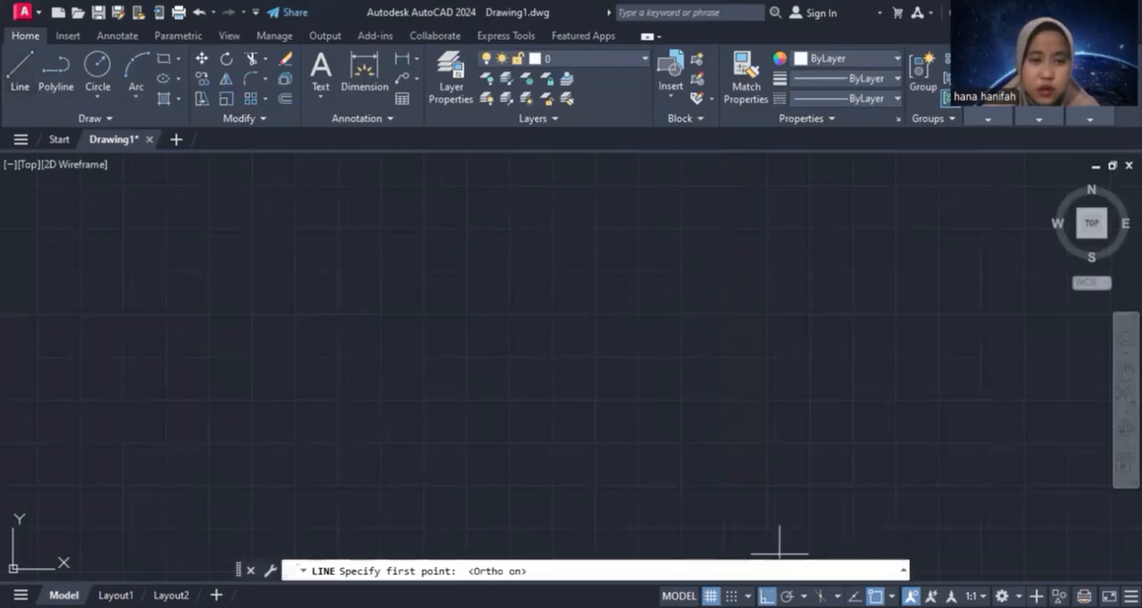
left_click(248, 269)
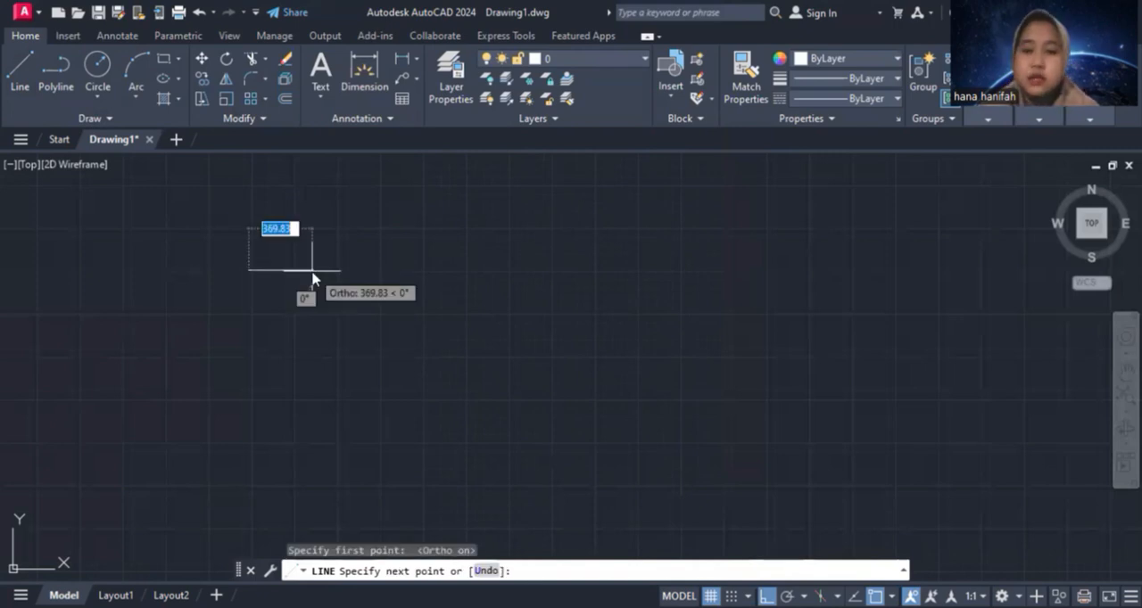
type("11")
key("Return")
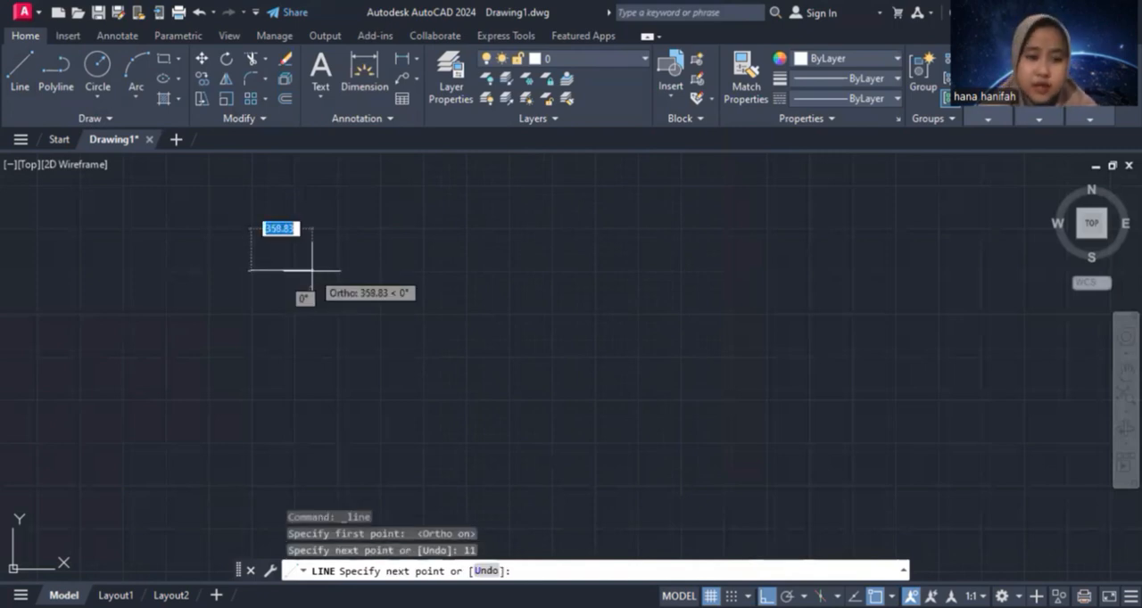
key("Escape")
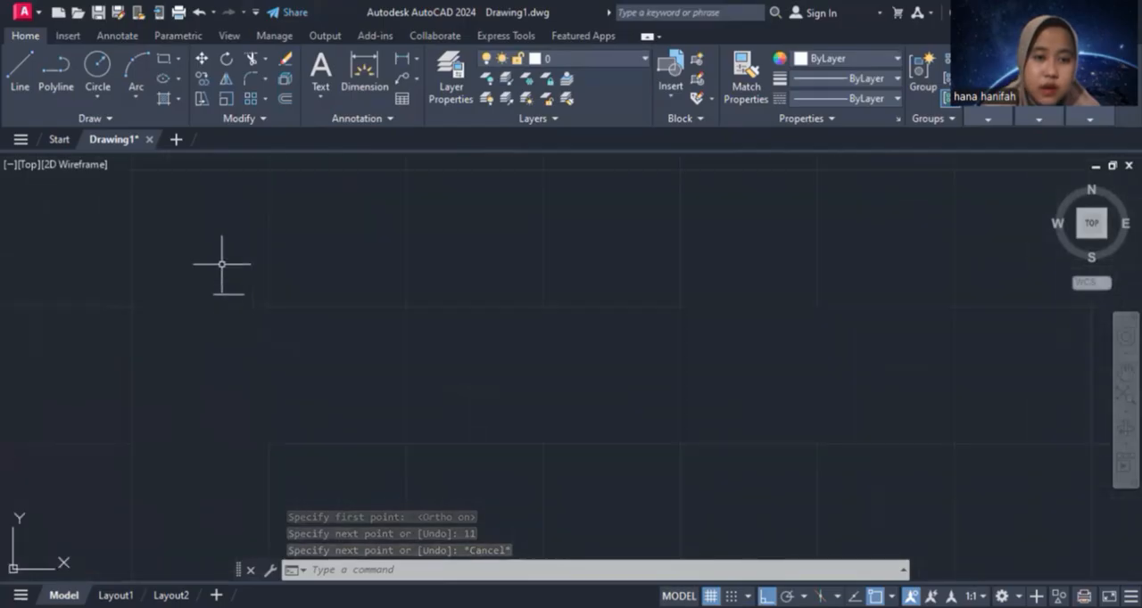
Draw a vertical line 3.6 units long downward from the midpoint of the horizontal line
scroll(232, 299, "up", 6)
middle_click_drag(265, 326, 616, 318)
scroll(616, 318, "up", 2)
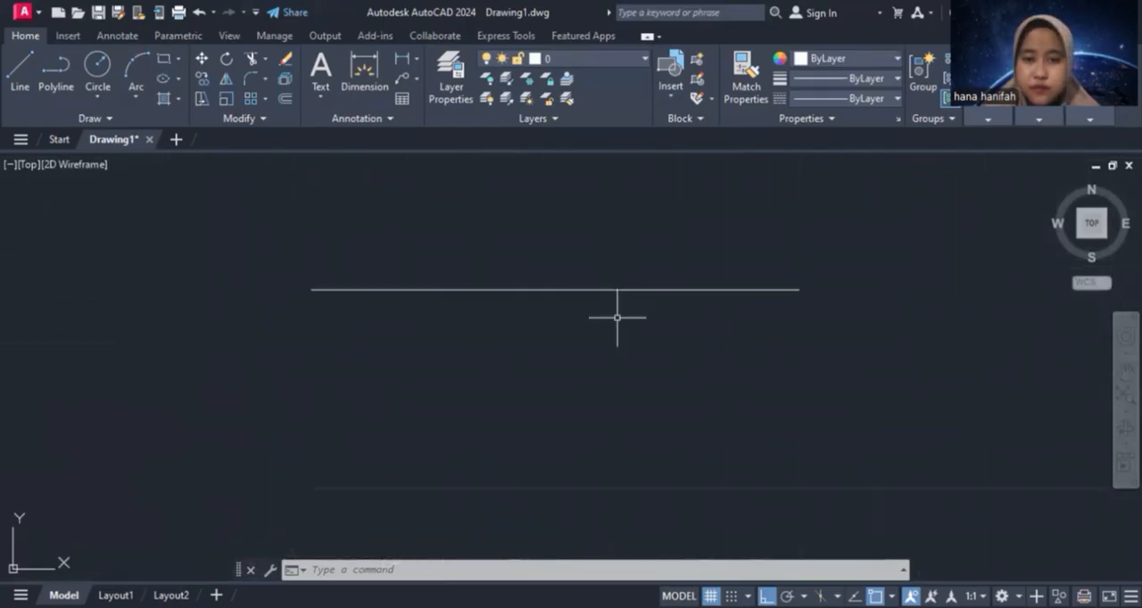
left_click(20, 70)
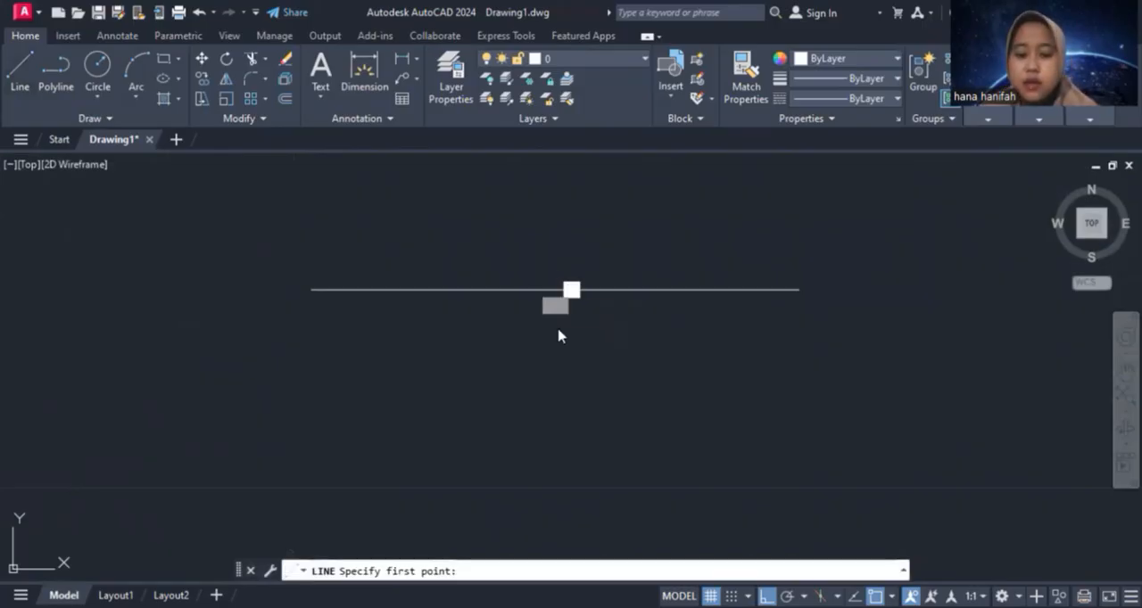
left_click(556, 290)
type("3.6")
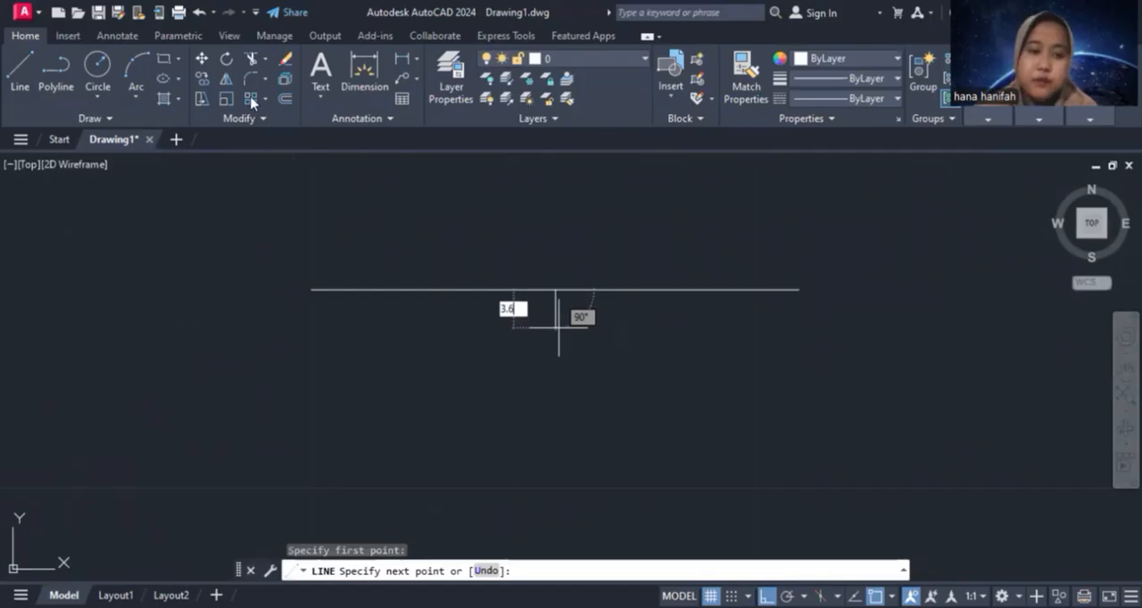
key("Return")
key("Escape")
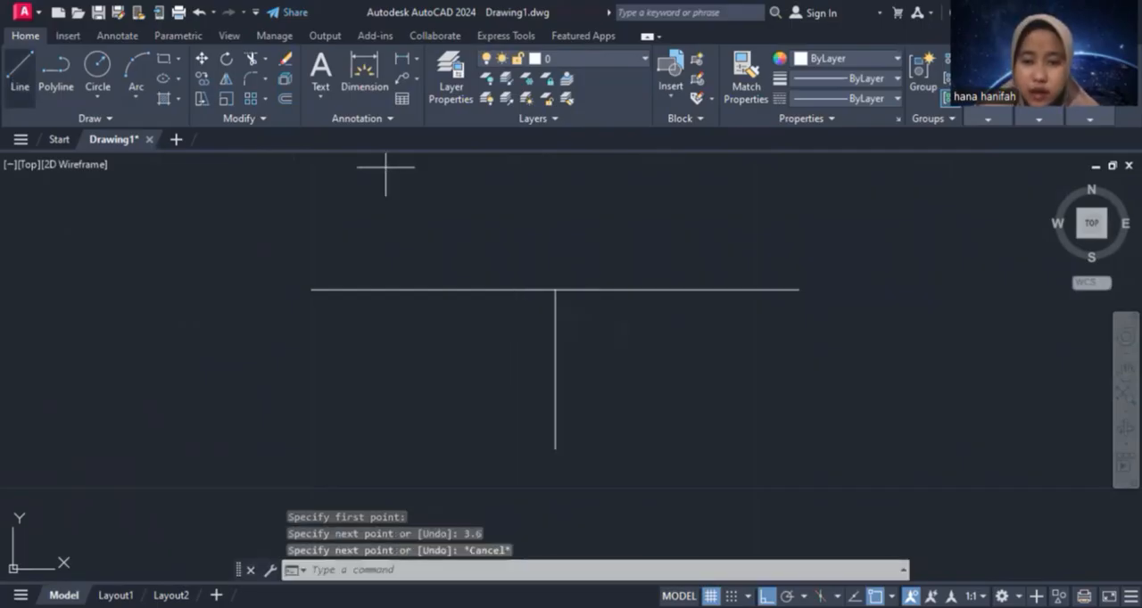
Draw a horizontal line 2.1 units to the right from the lower end of the vertical line
key("Return")
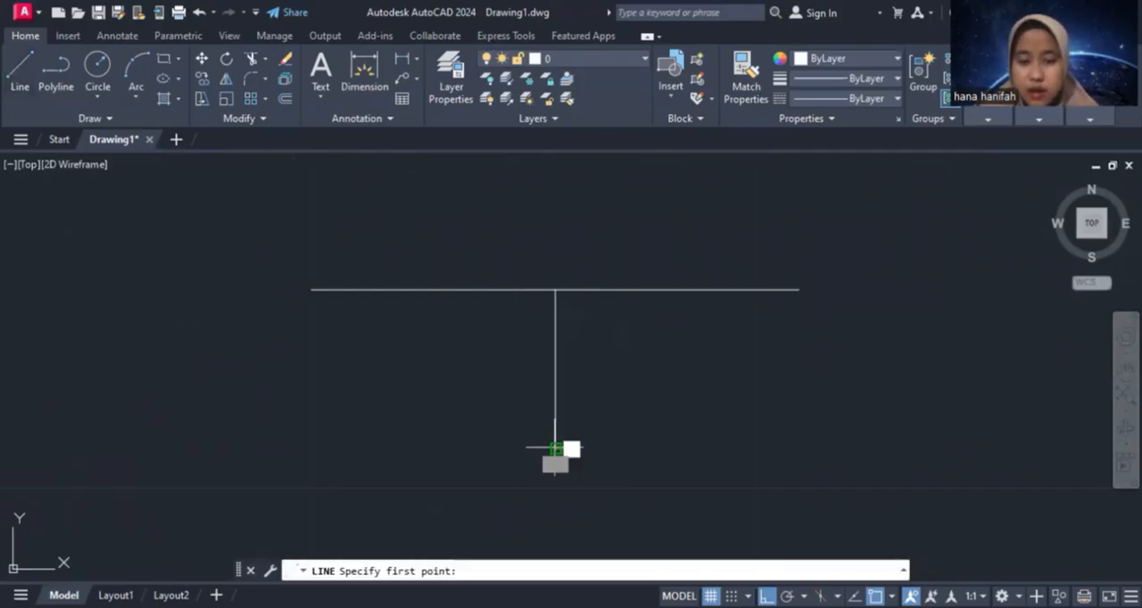
left_click(555, 448)
type("2.1")
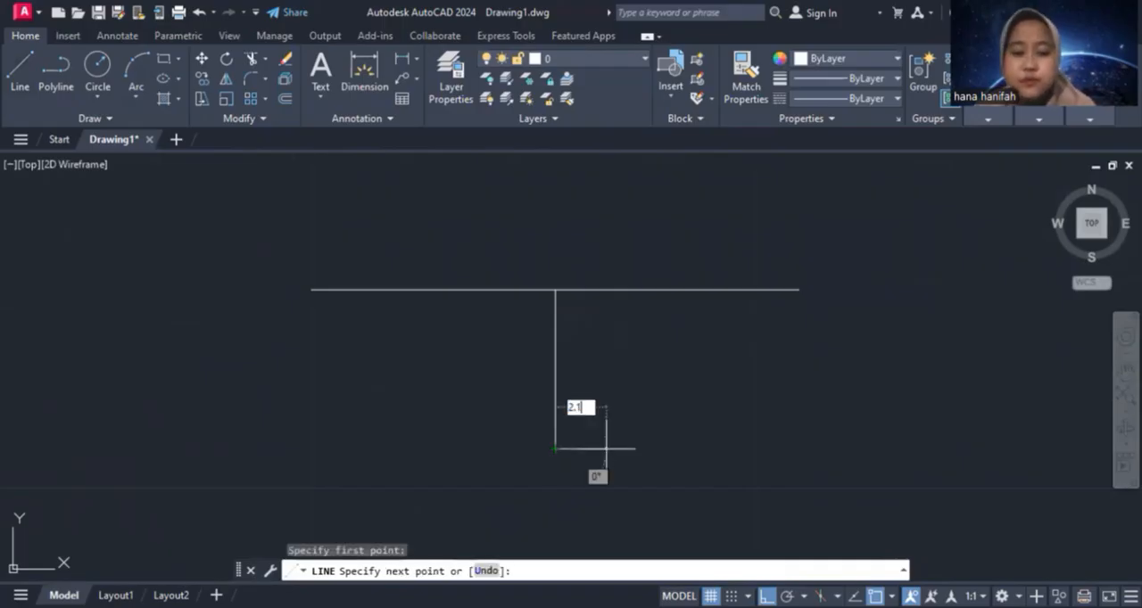
key("Return")
key("Escape")
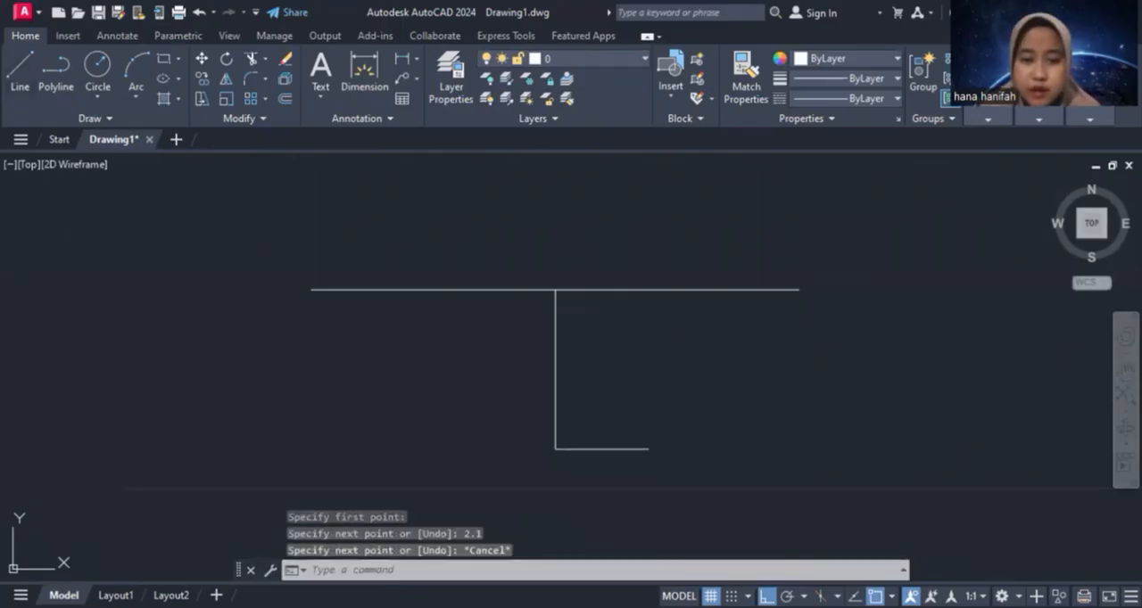
Draw a line 2.1 units left from the vertical line's lower end, continuing with polar tracking on to the top edge's left end
key("Return")
left_click(555, 448)
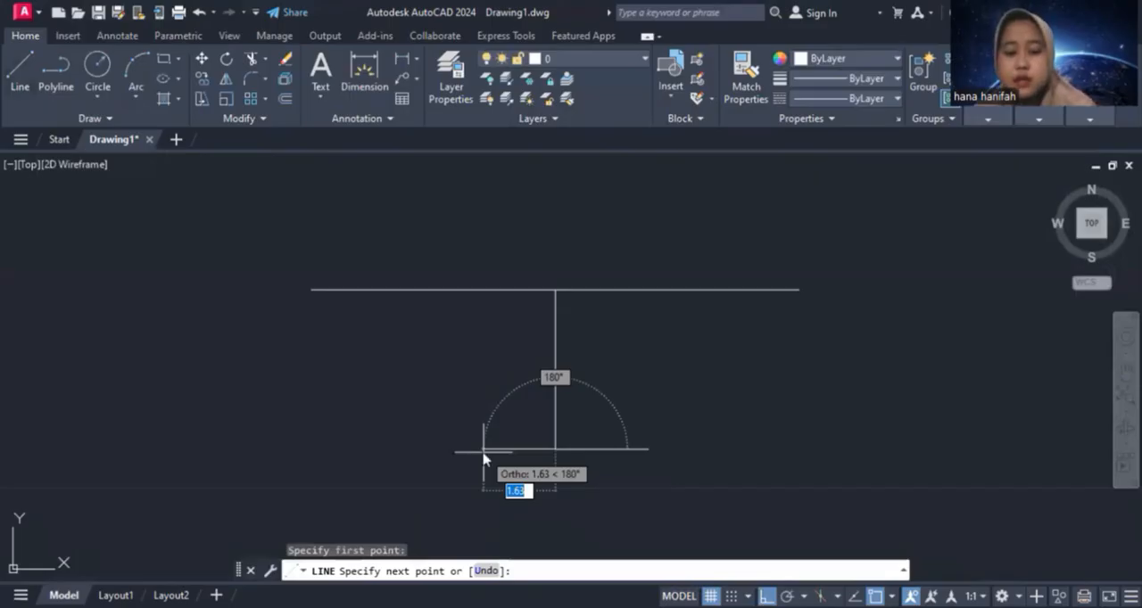
type("2.1")
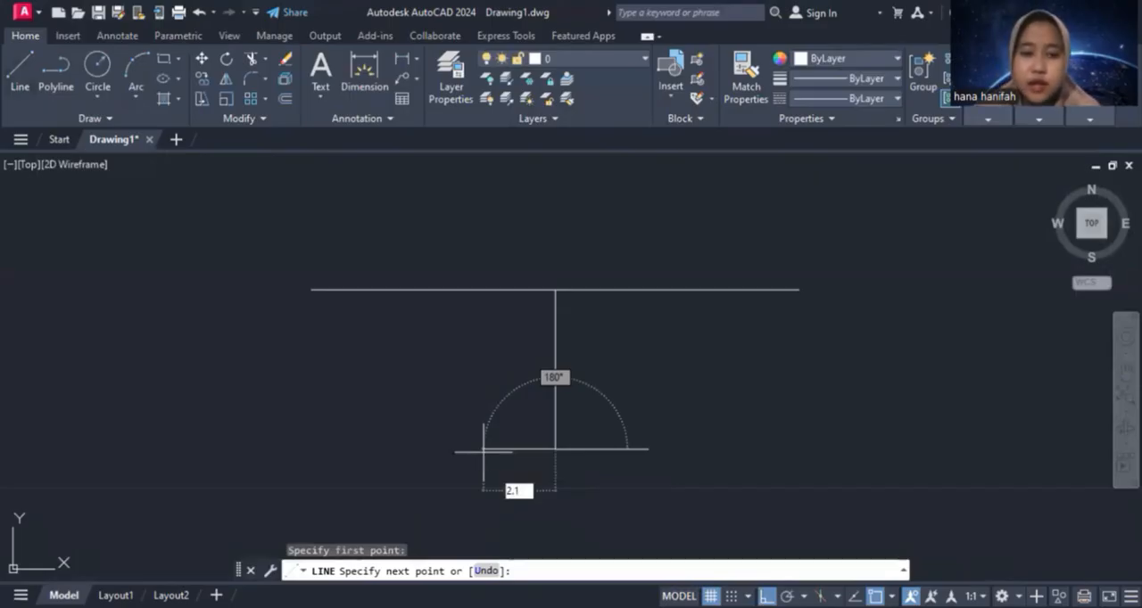
key("Return")
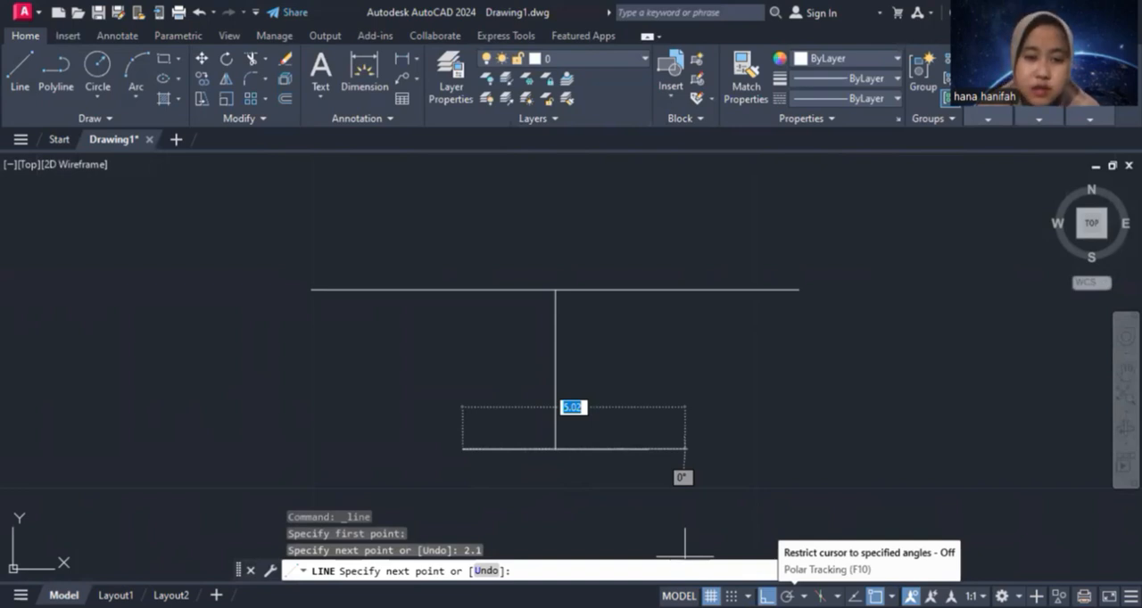
left_click(787, 596)
left_click(311, 289)
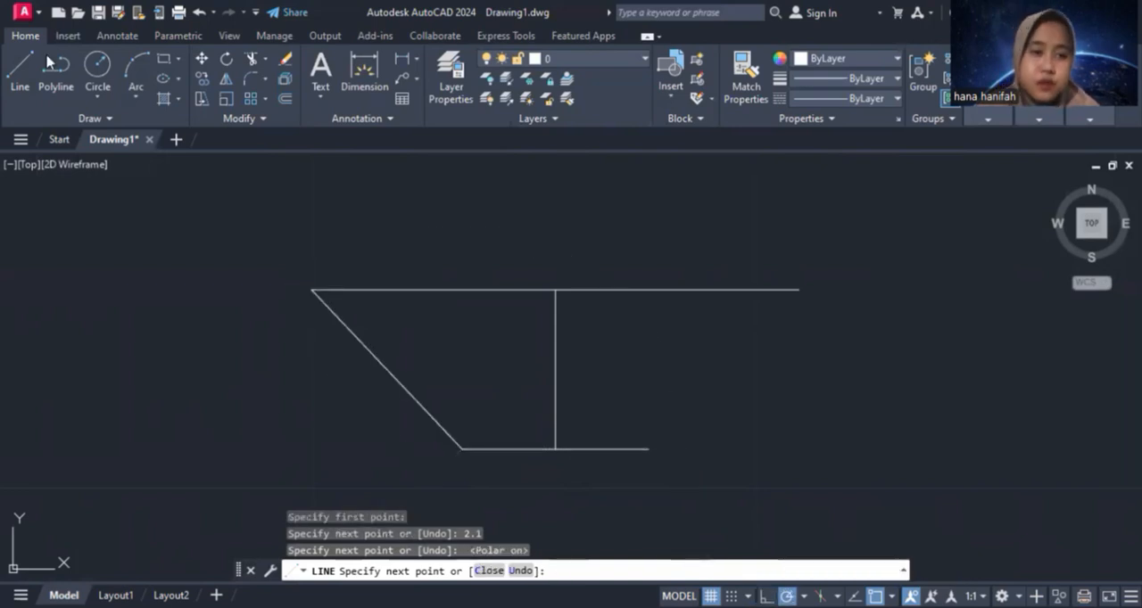
key("Escape")
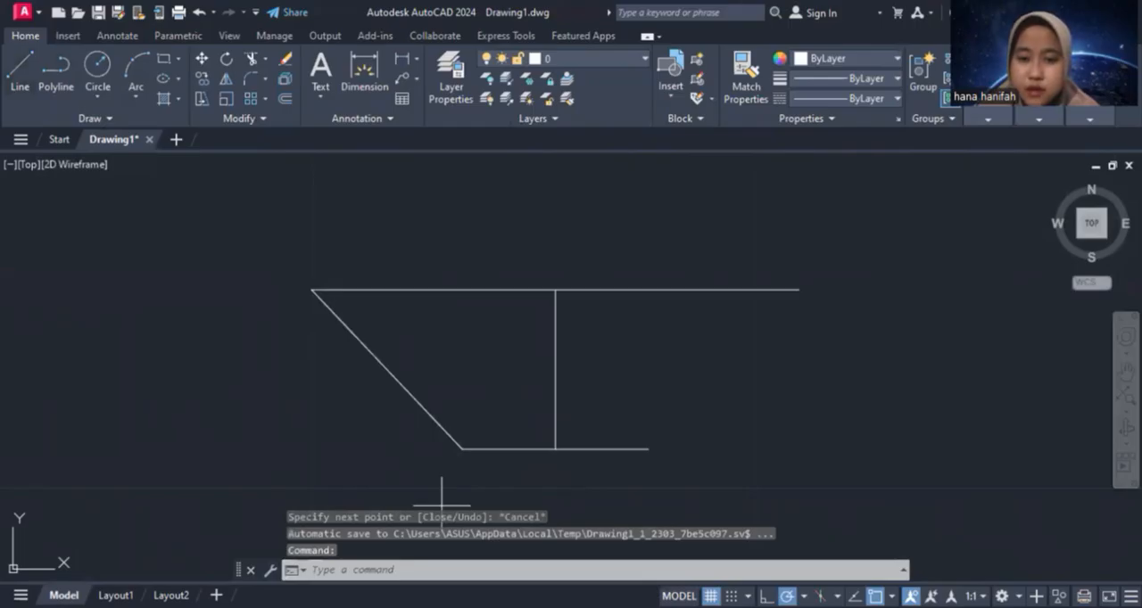
Draw the right sloping side from the bottom edge's right end to the top edge's right end
key("Return")
left_click(648, 449)
left_click(798, 289)
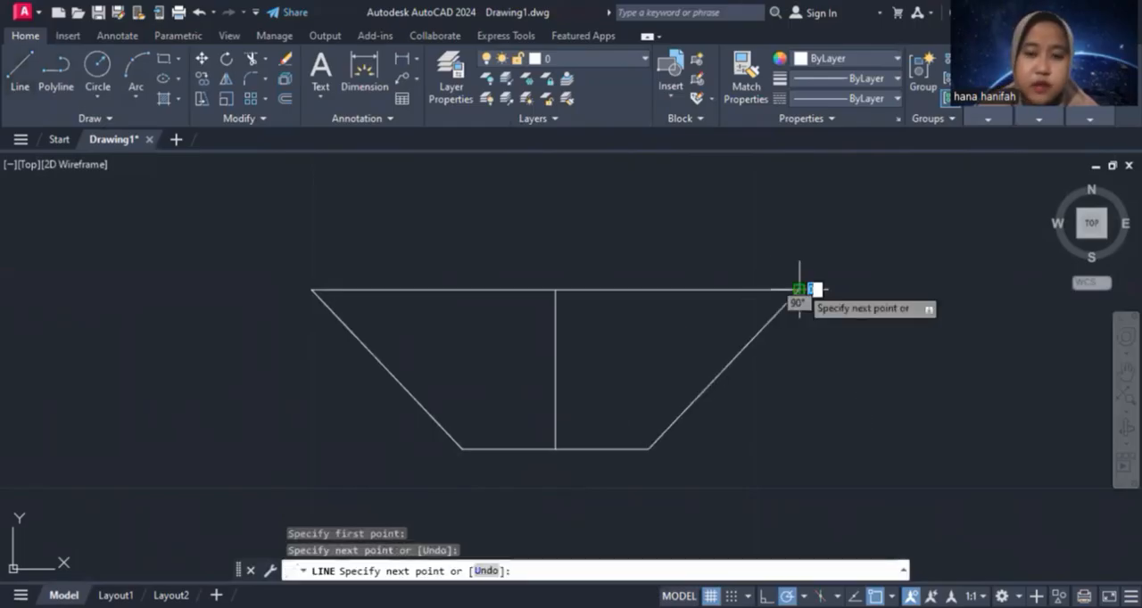
key("Escape")
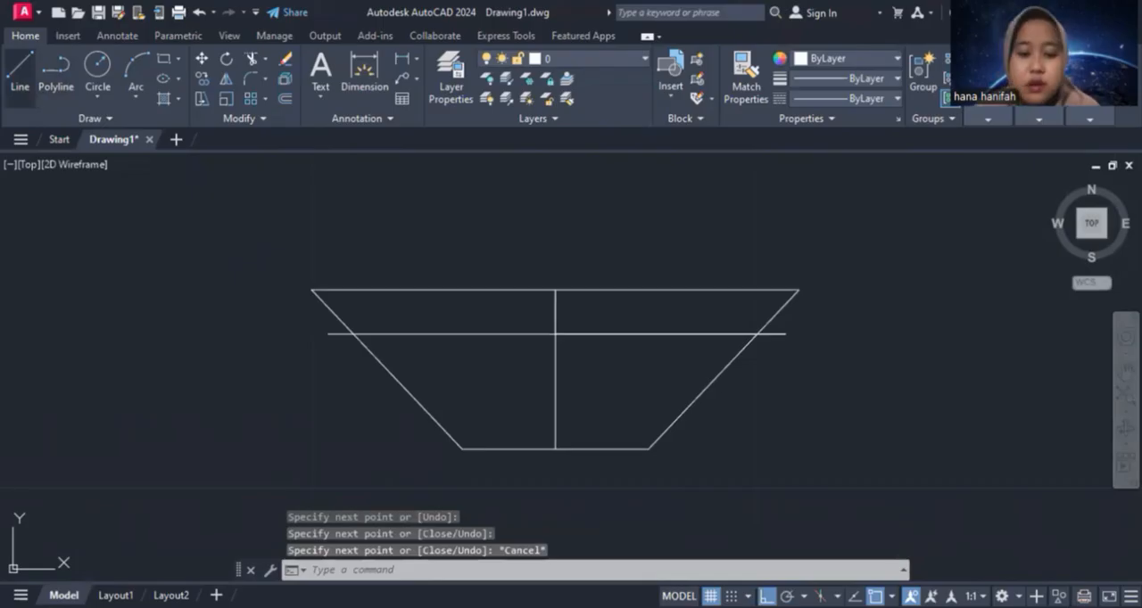
Draw a vertical line 0.5 units down from where the inner horizontal line crosses the centre line
left_click(555, 334)
type("0.5")
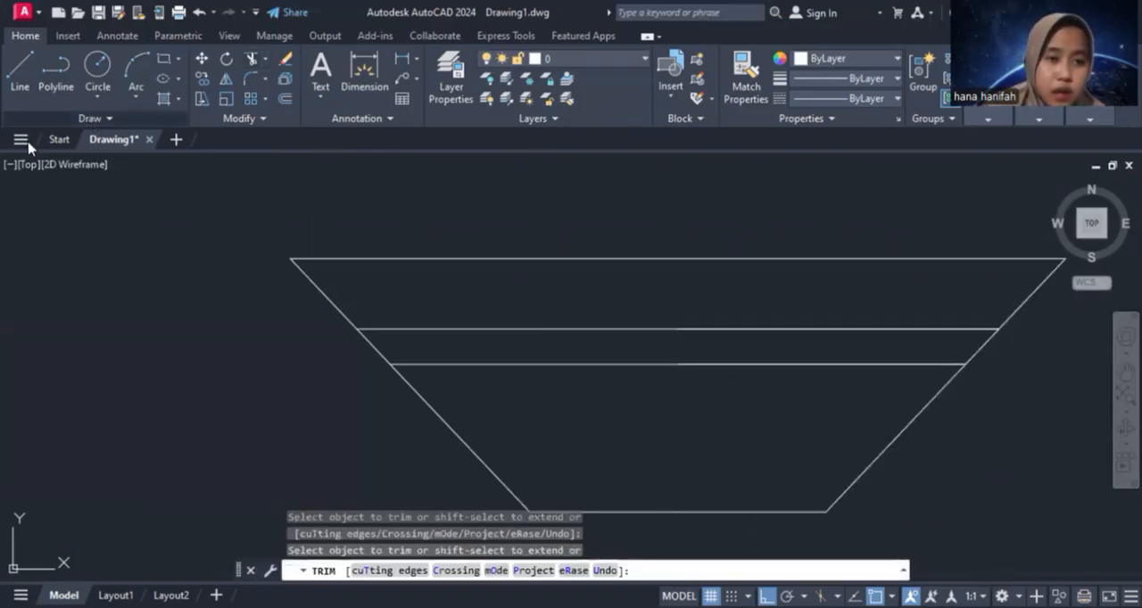
Draw a wavy water-surface spline between the two inner horizontal lines, from one sloping side to the other
left_click(31, 119)
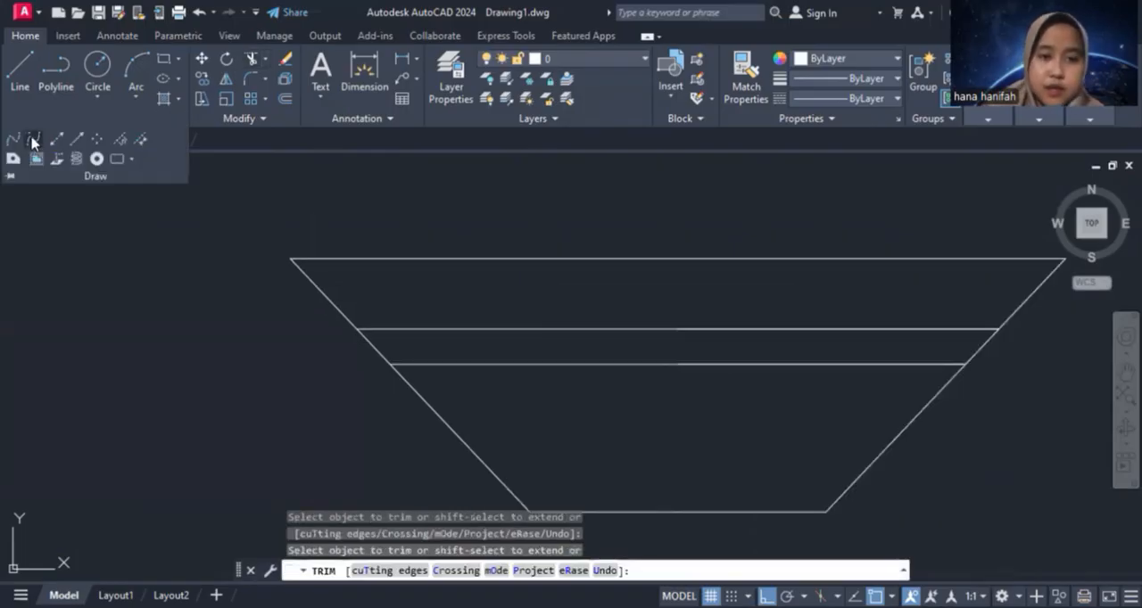
left_click(33, 138)
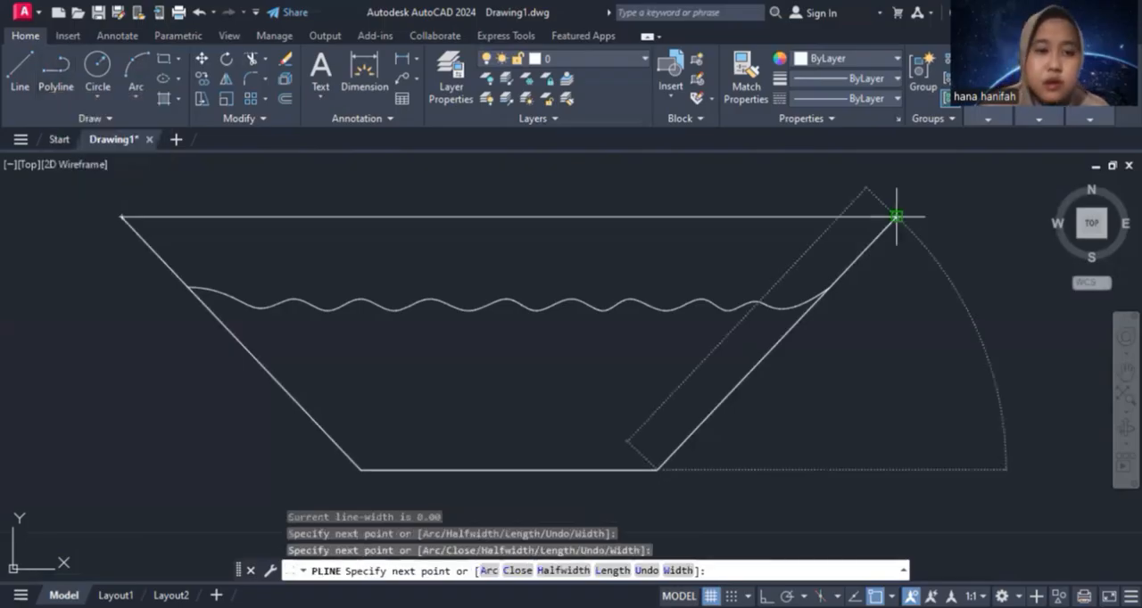
key("Escape")
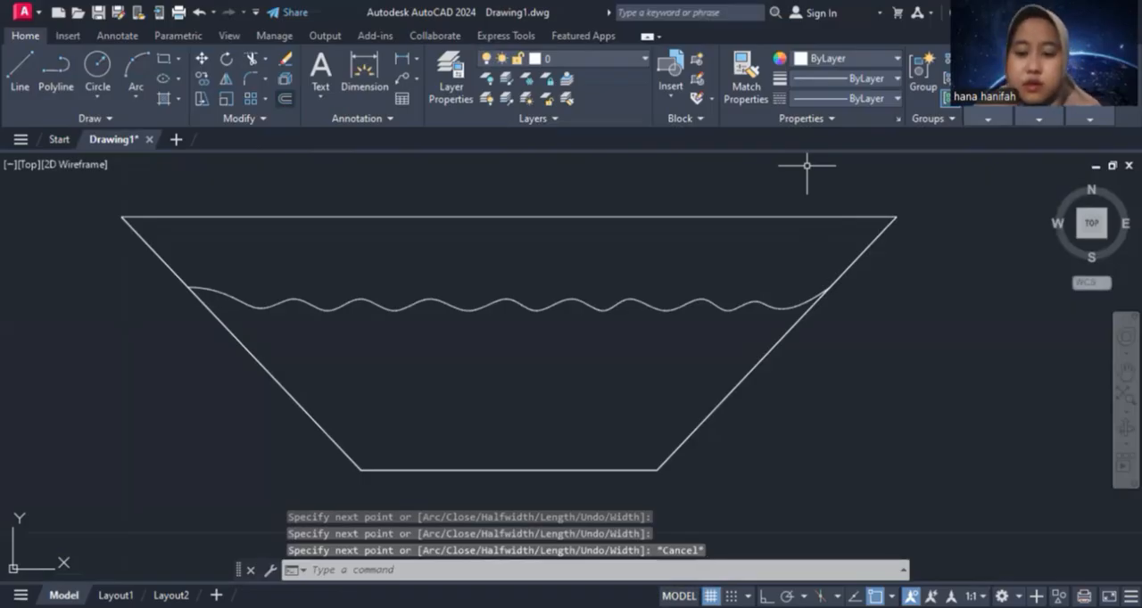
Offset the channel's side-and-bottom outline outward by 0.2 units to form the wall thickness
left_click(480, 469)
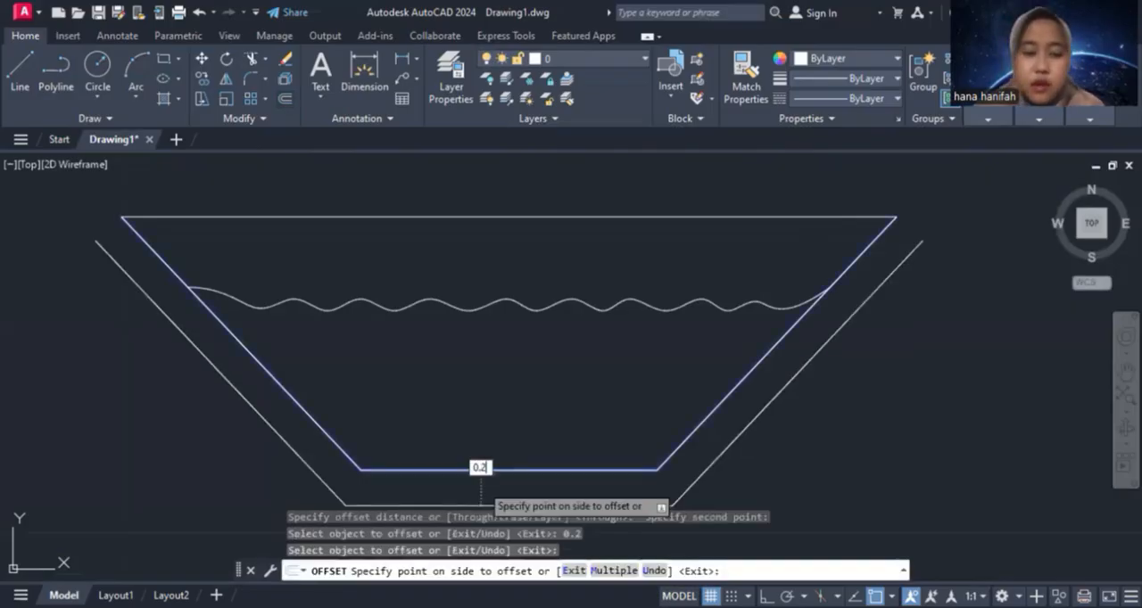
left_click(480, 482)
key("Escape")
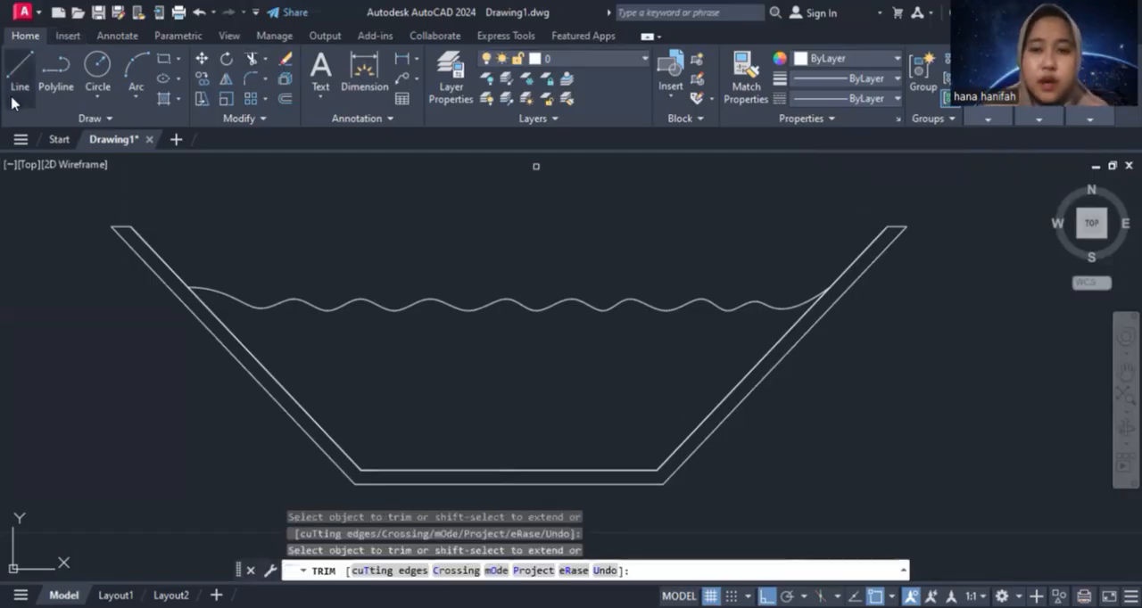
key("Escape")
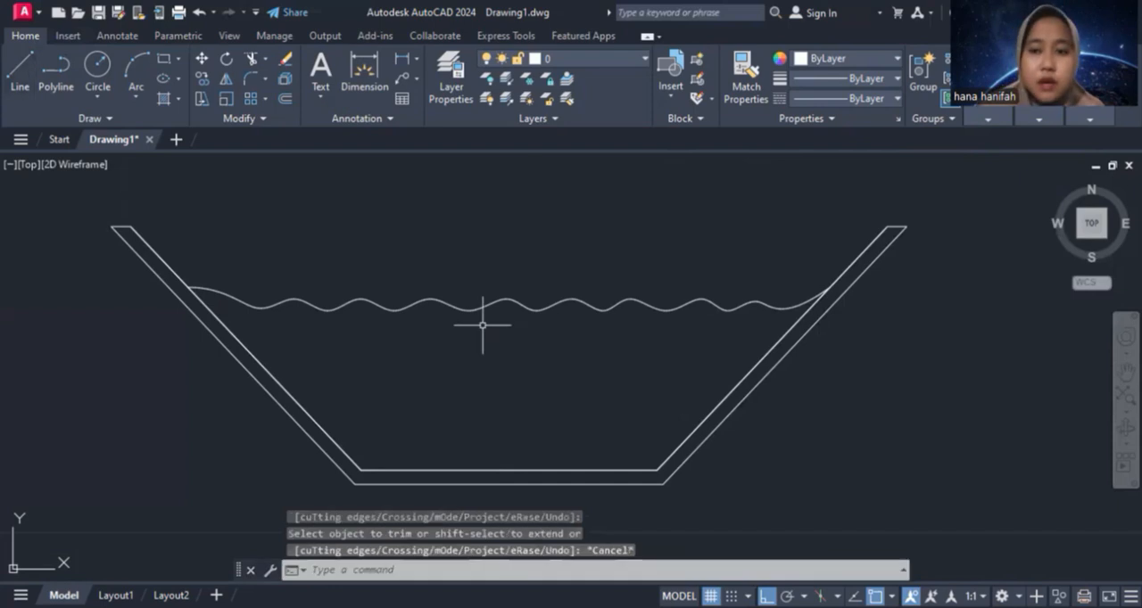
Fill the area below the wavy line with a GR_CURVED gradient from blue to light blue 173,221,247
left_click(178, 98)
left_click(197, 190)
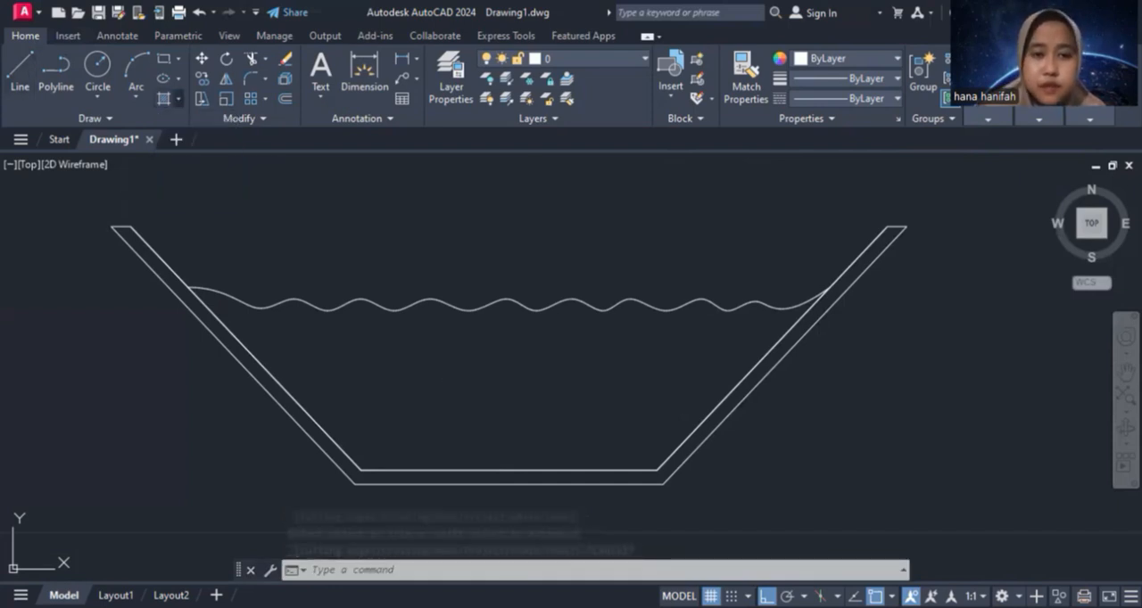
left_click(383, 109)
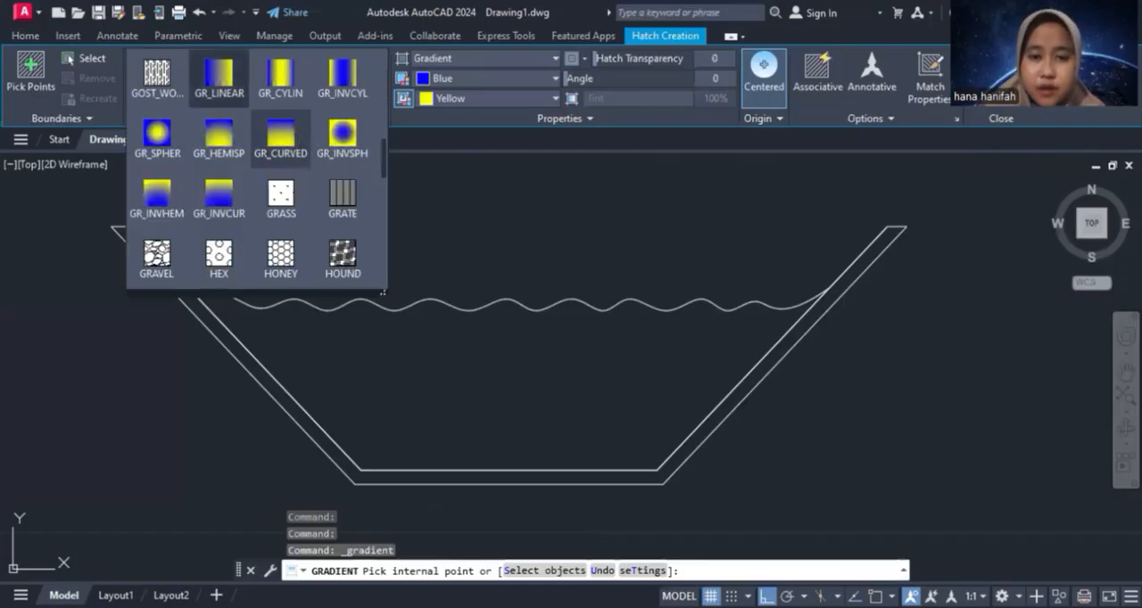
left_click(493, 99)
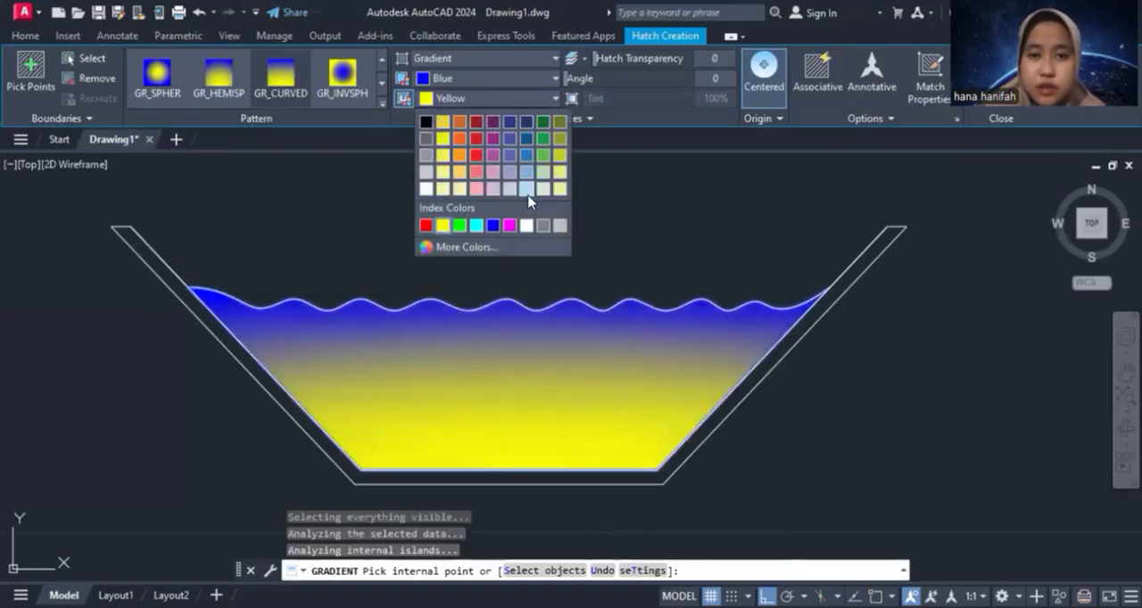
left_click(526, 194)
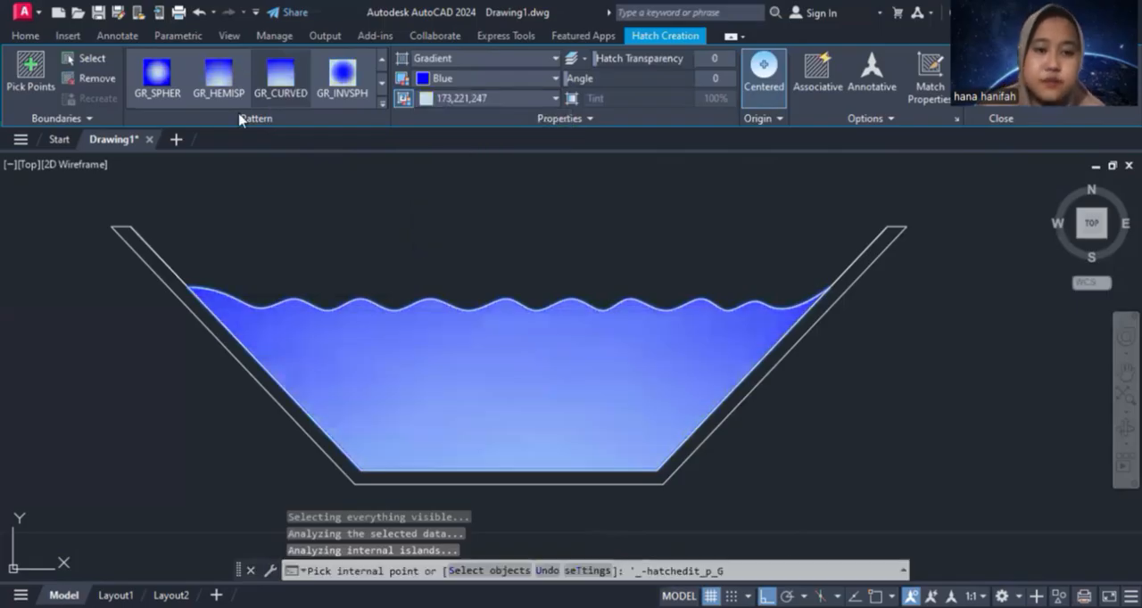
key("Escape")
Hatch the channel wall with the ANSI32 pattern at a 45-degree angle and a scale of 0.05
left_click(179, 99)
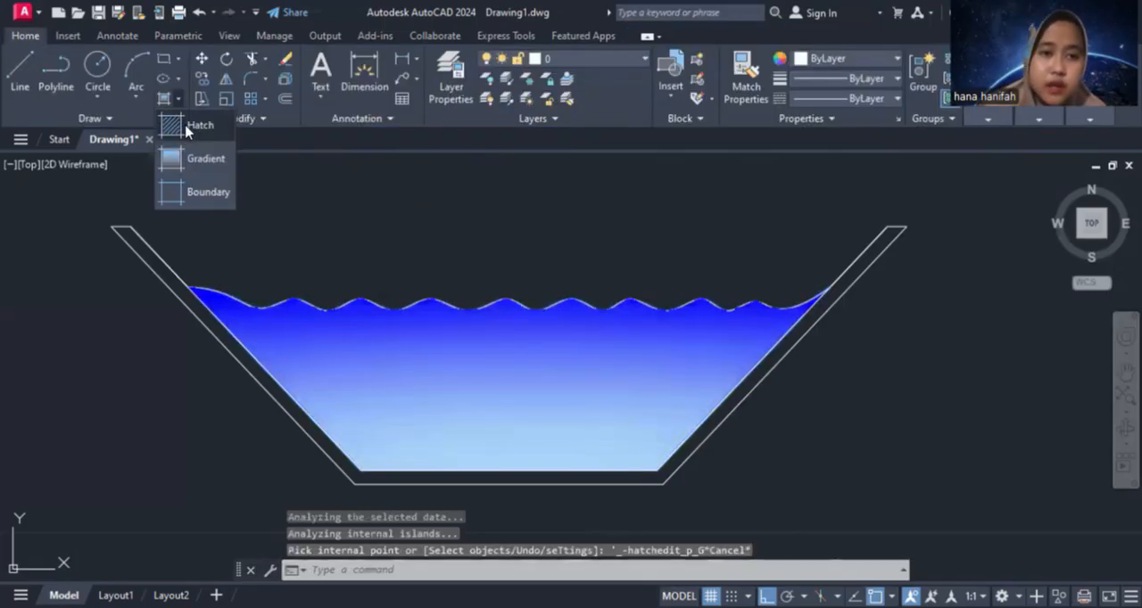
left_click(200, 125)
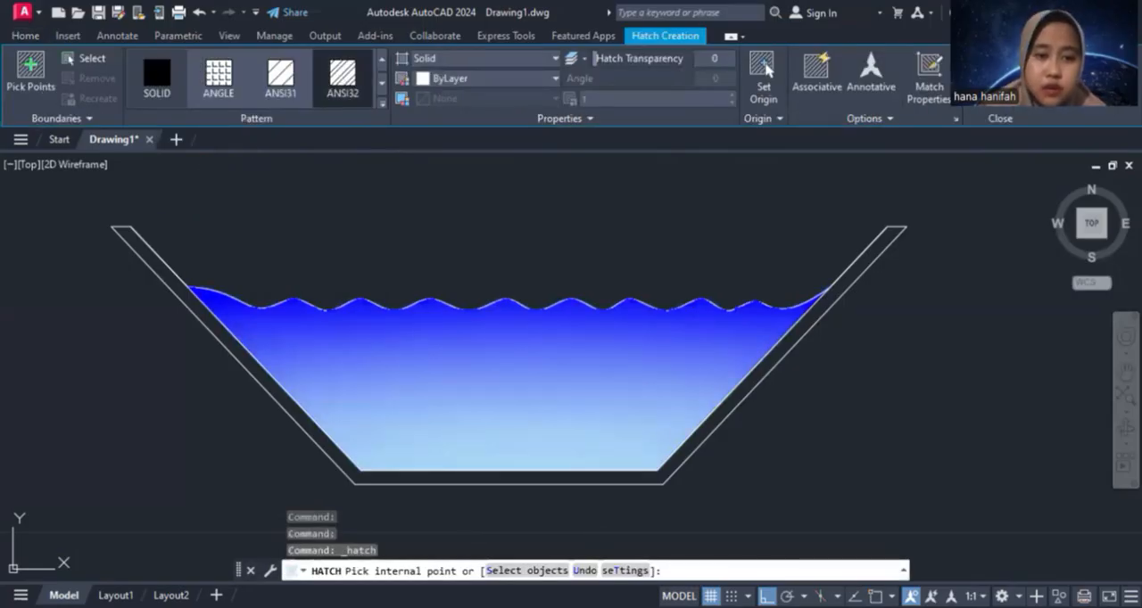
left_click(170, 276)
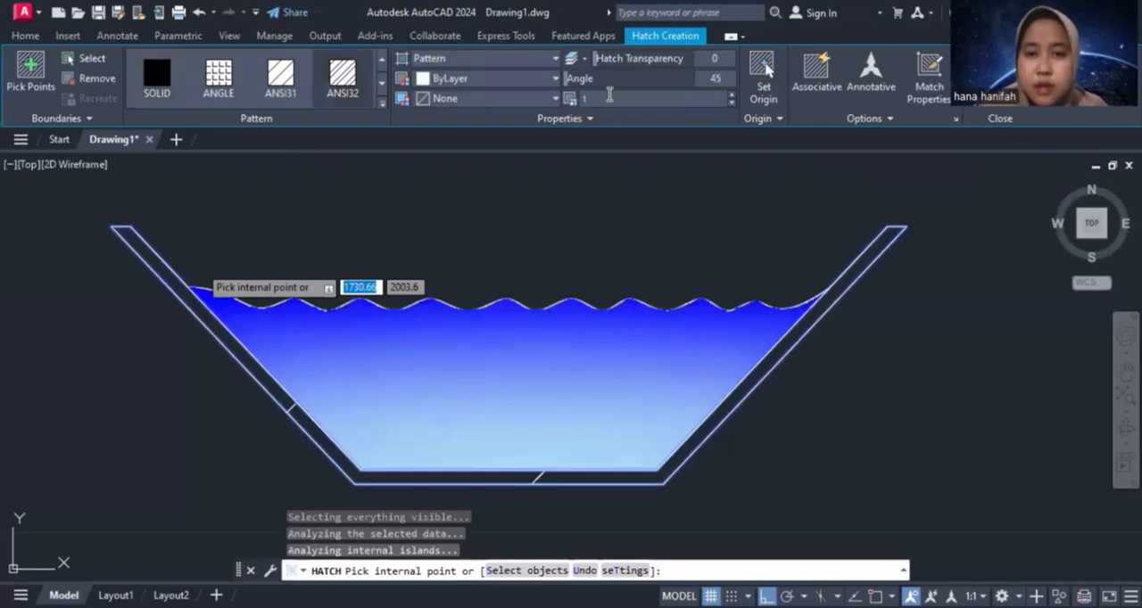
left_click(607, 98)
type("0")
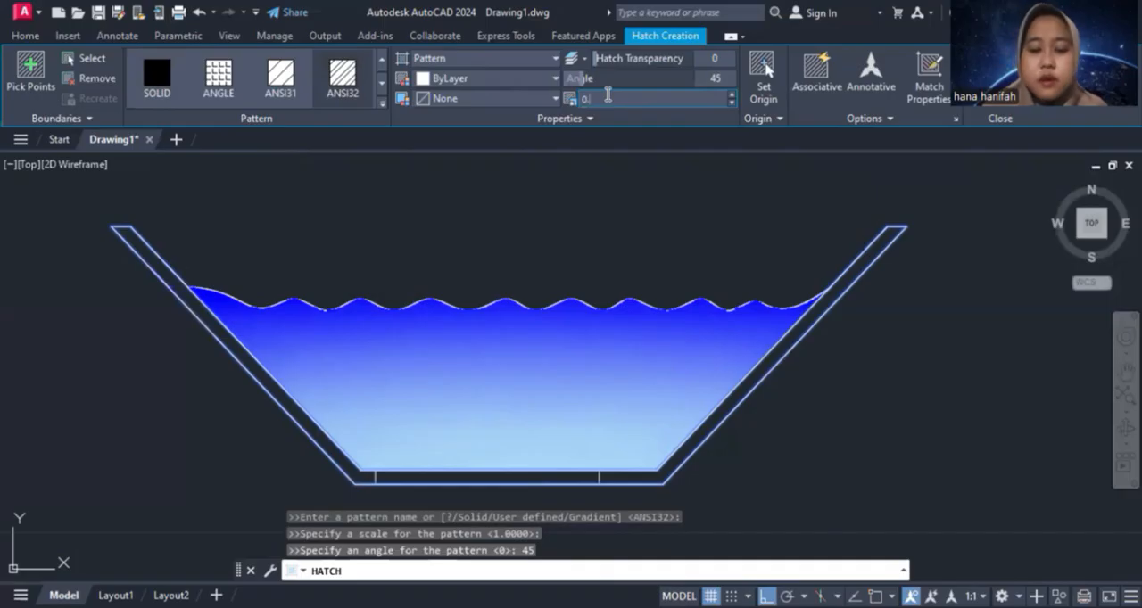
type(".05")
key("Return")
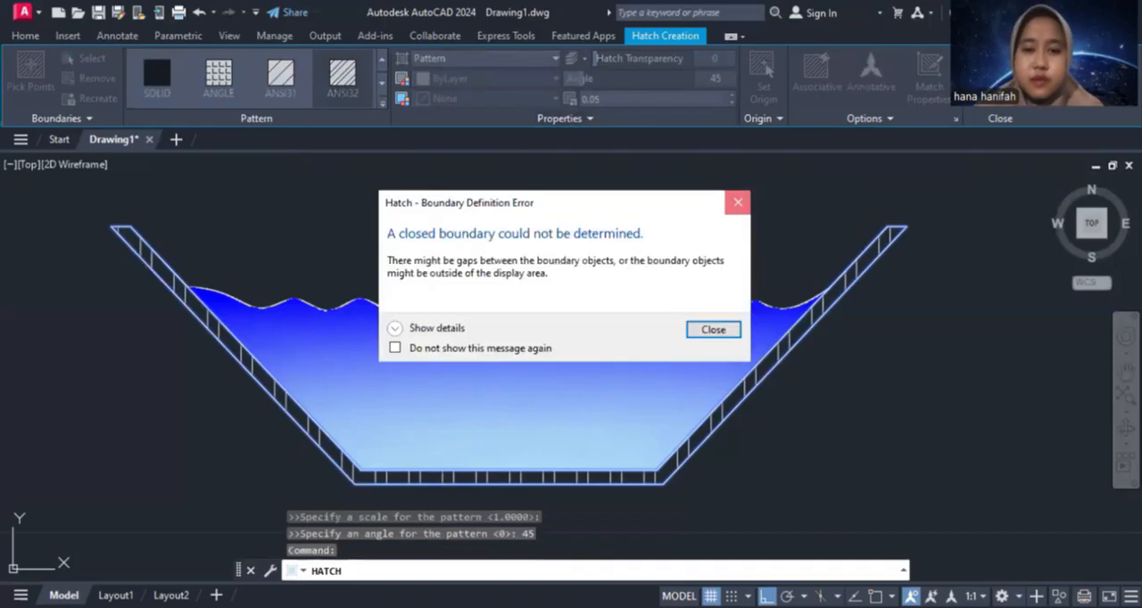
key("Escape")
key("Escape")
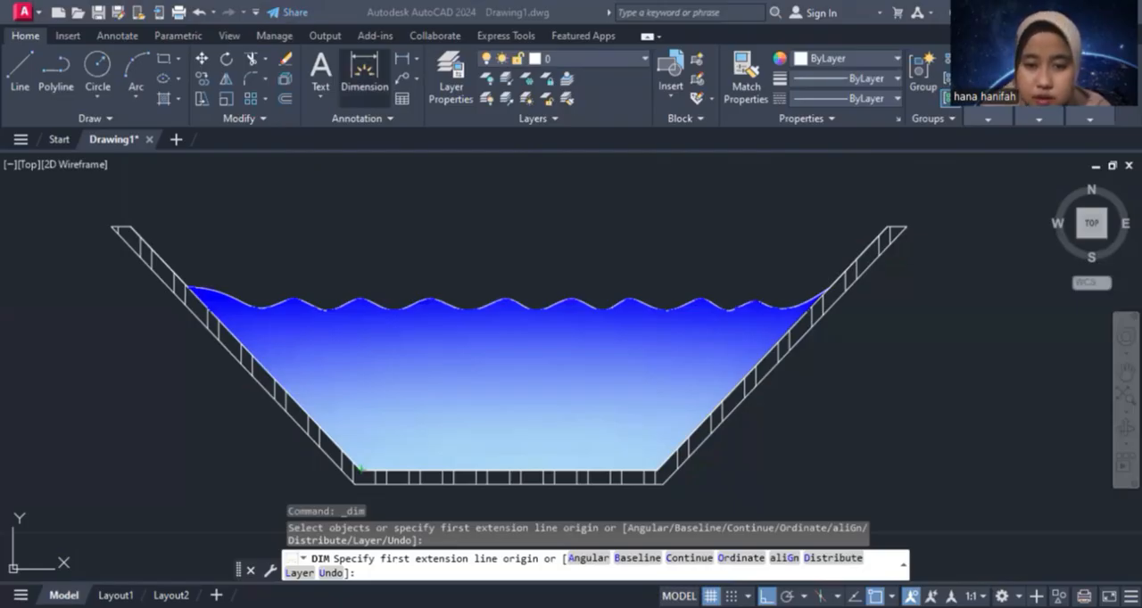
Dimension the channel's inner bottom width, placing the dimension line just below the bottom wall
left_click(359, 469)
left_click(657, 469)
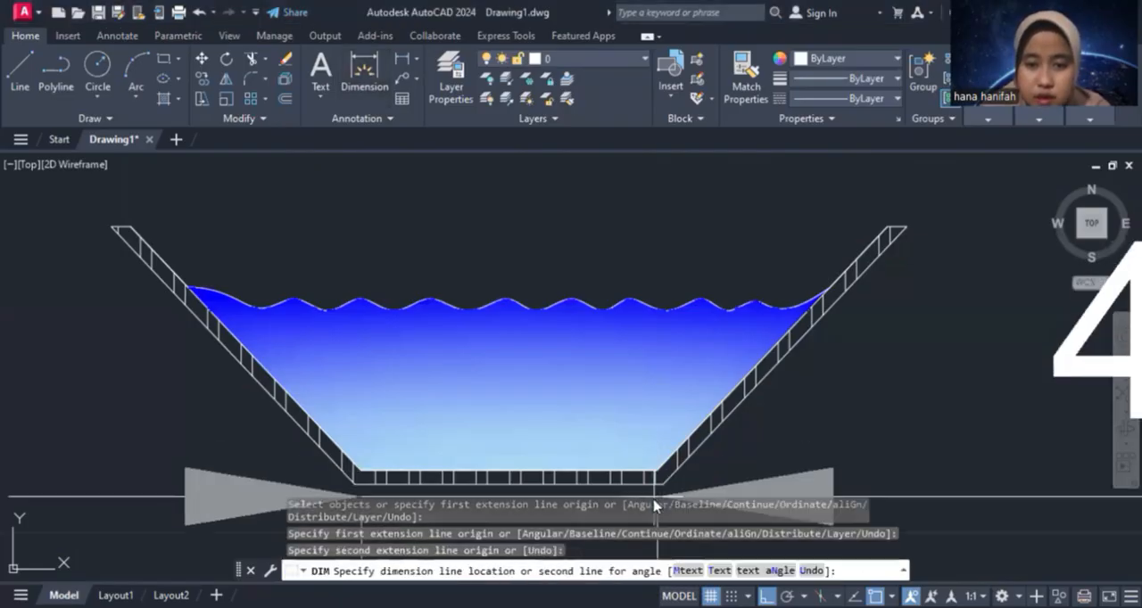
scroll(656, 496, "down", 2)
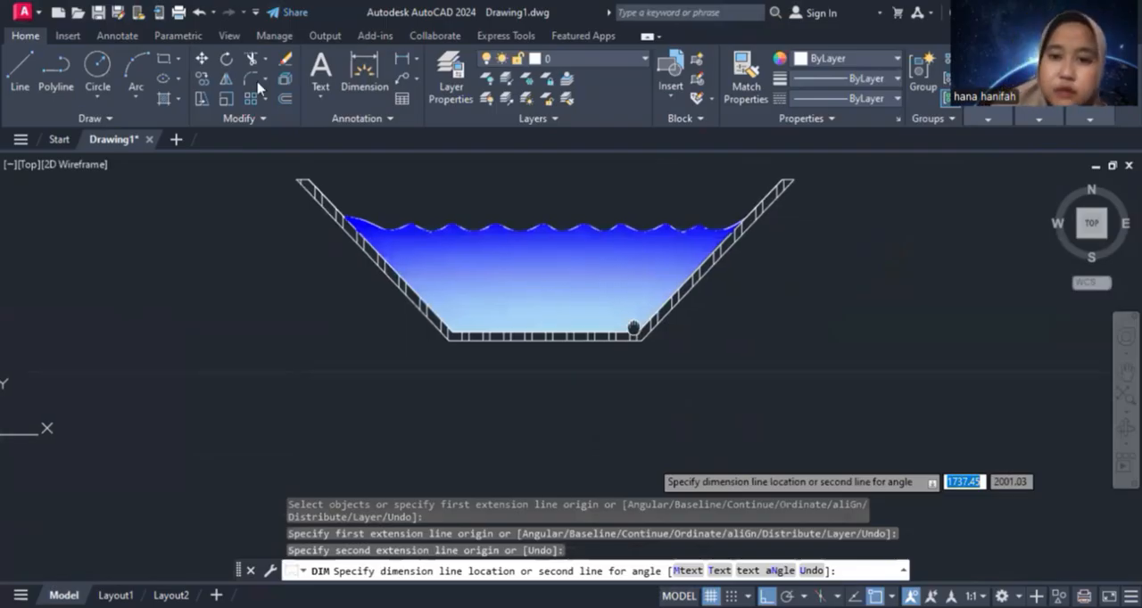
left_click(633, 358)
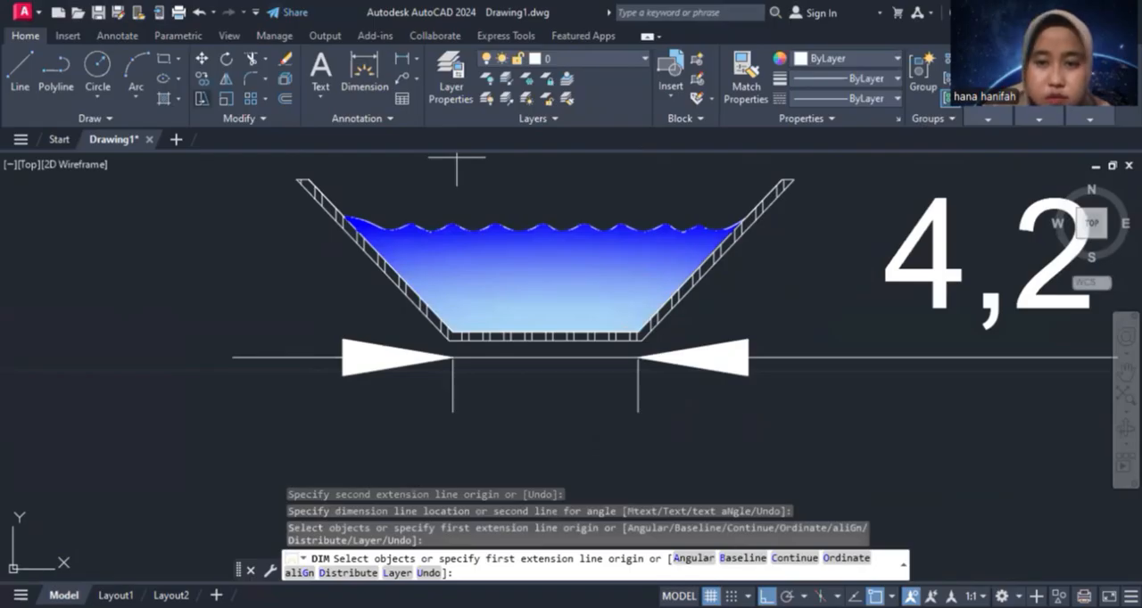
Dimension the channel's inner top width above the opening and its vertical depth beside the right wall
scroll(457, 157, "up", 2)
left_click(806, 271)
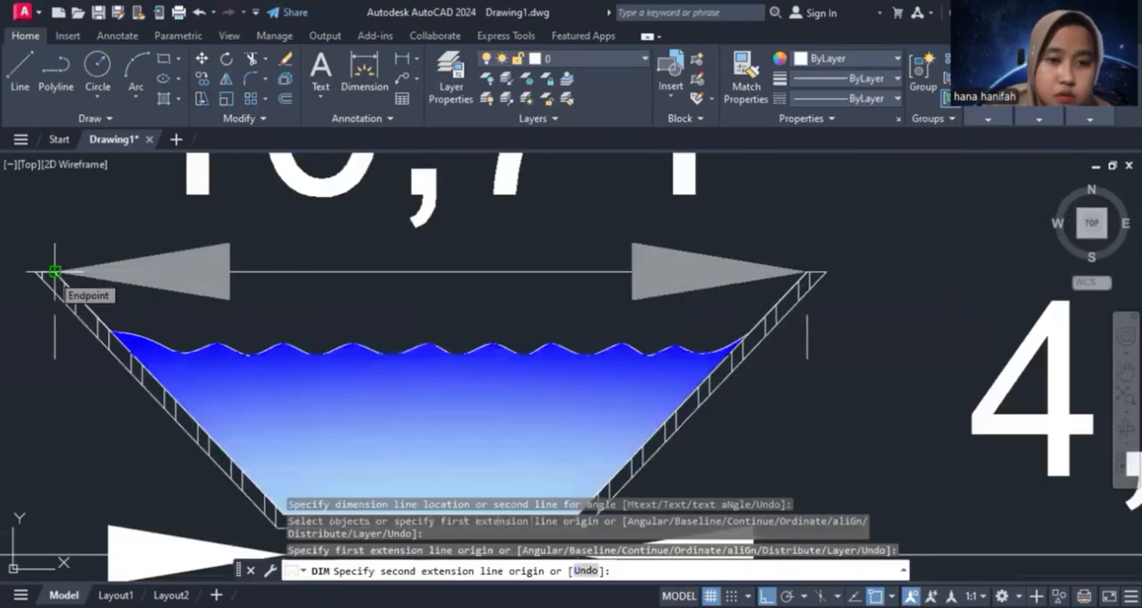
left_click(54, 271)
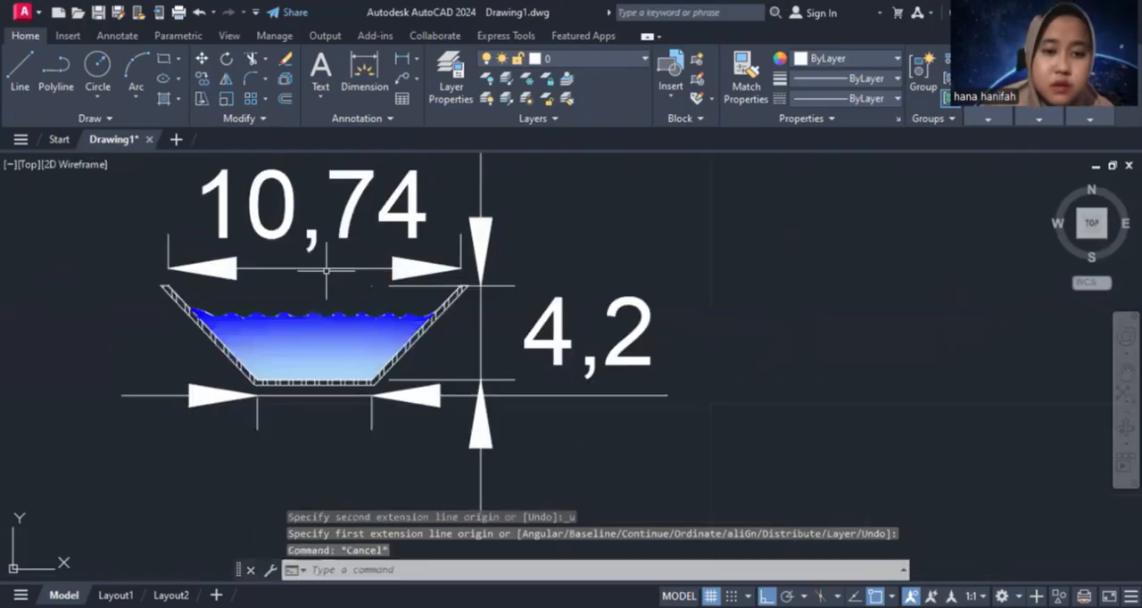
Set the colour of all three dimensions to Red and their dimension style to Standard
left_click(323, 268)
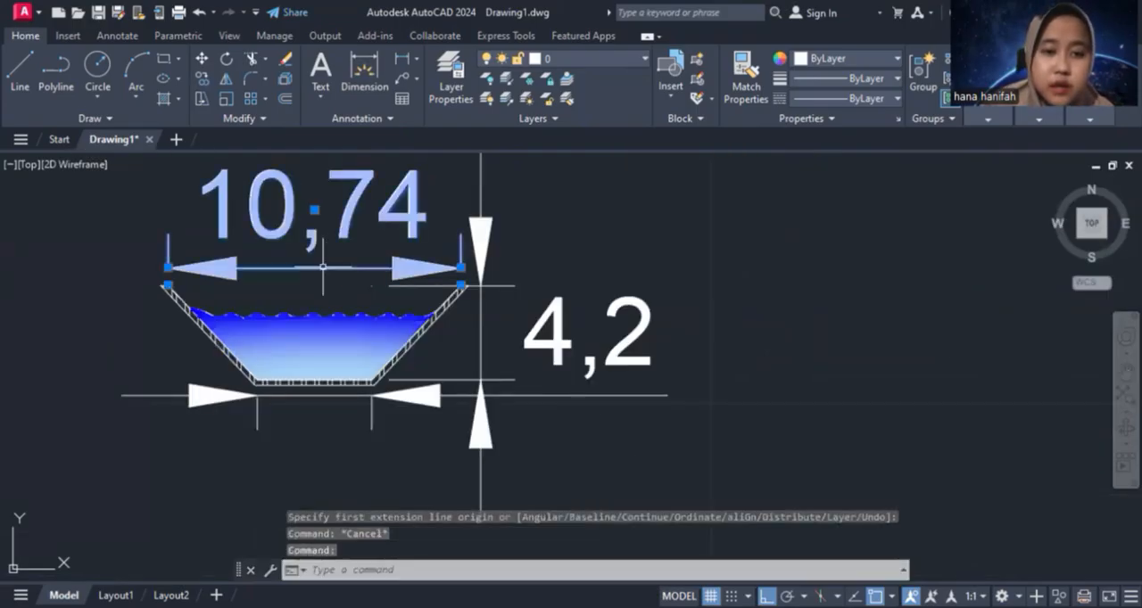
left_click(483, 333)
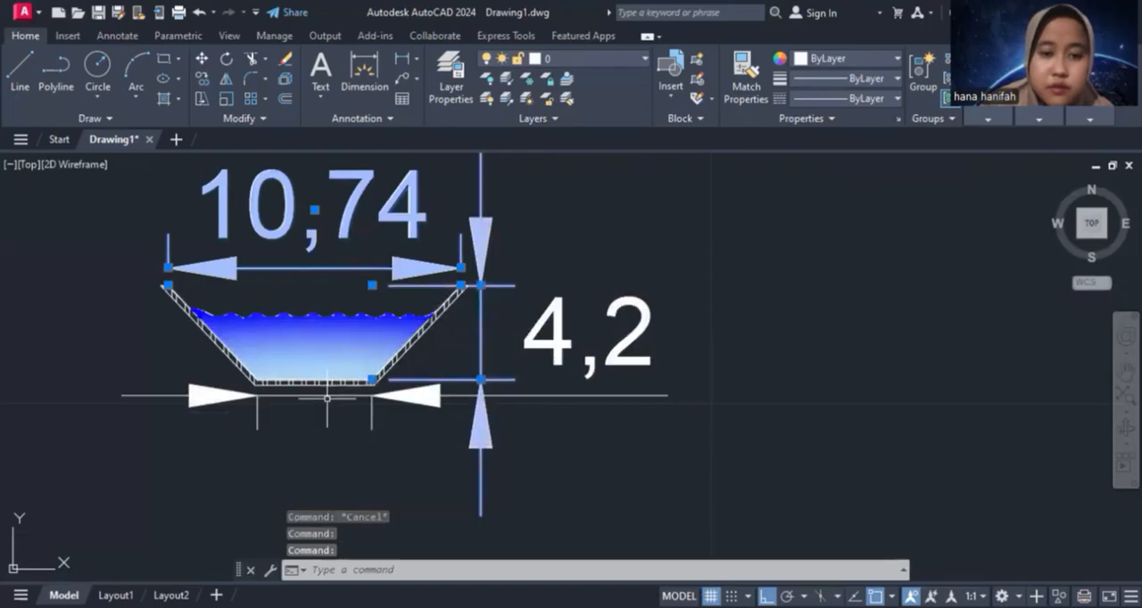
left_click(326, 395)
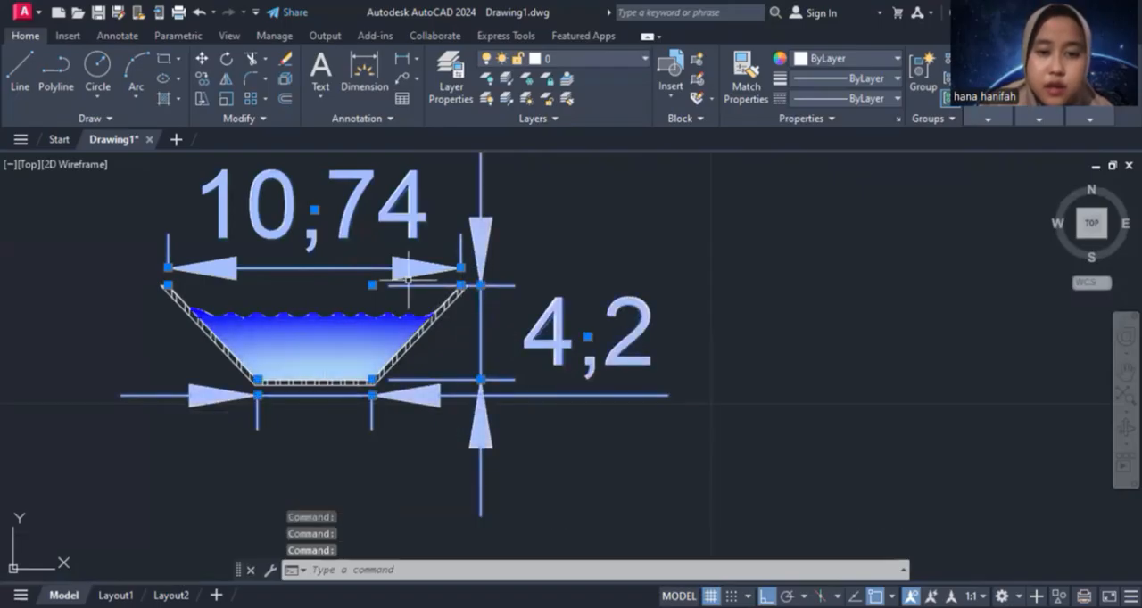
key("ctrl+1")
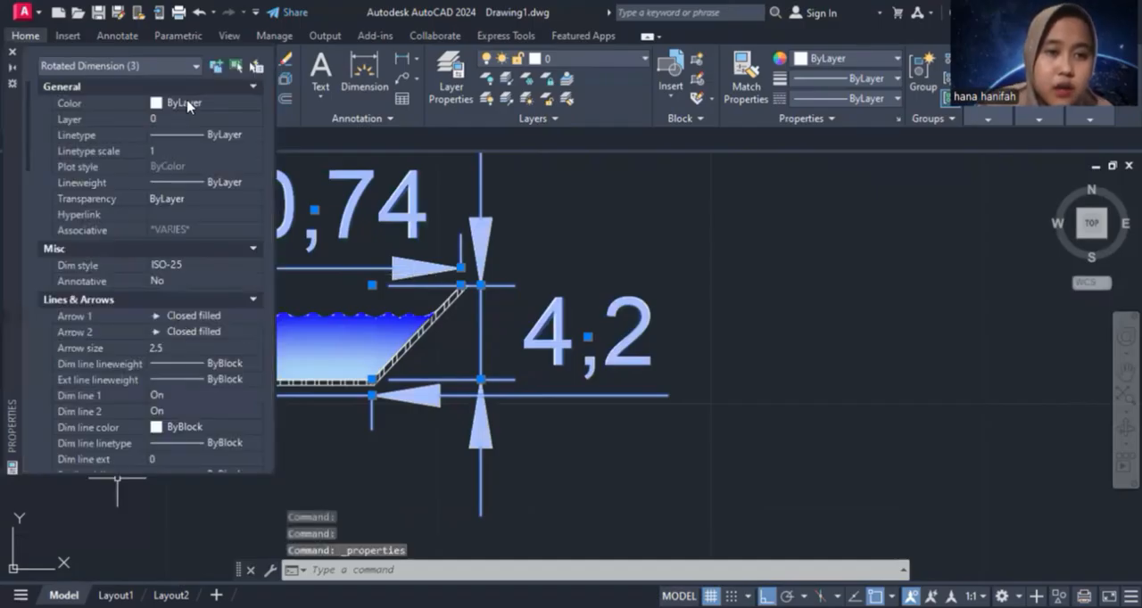
left_click(192, 145)
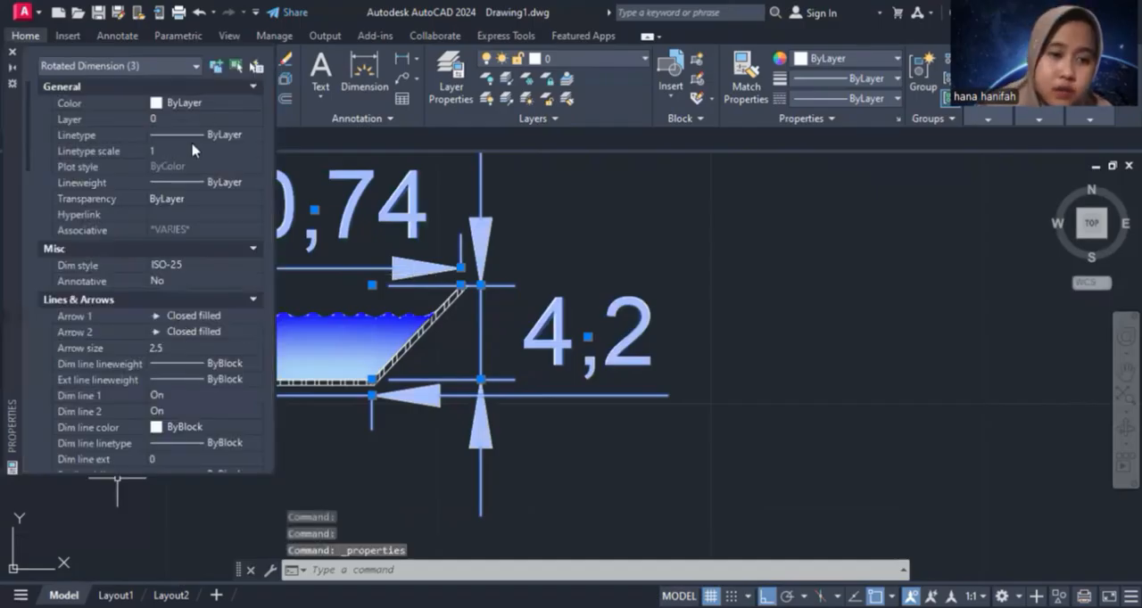
left_click(191, 267)
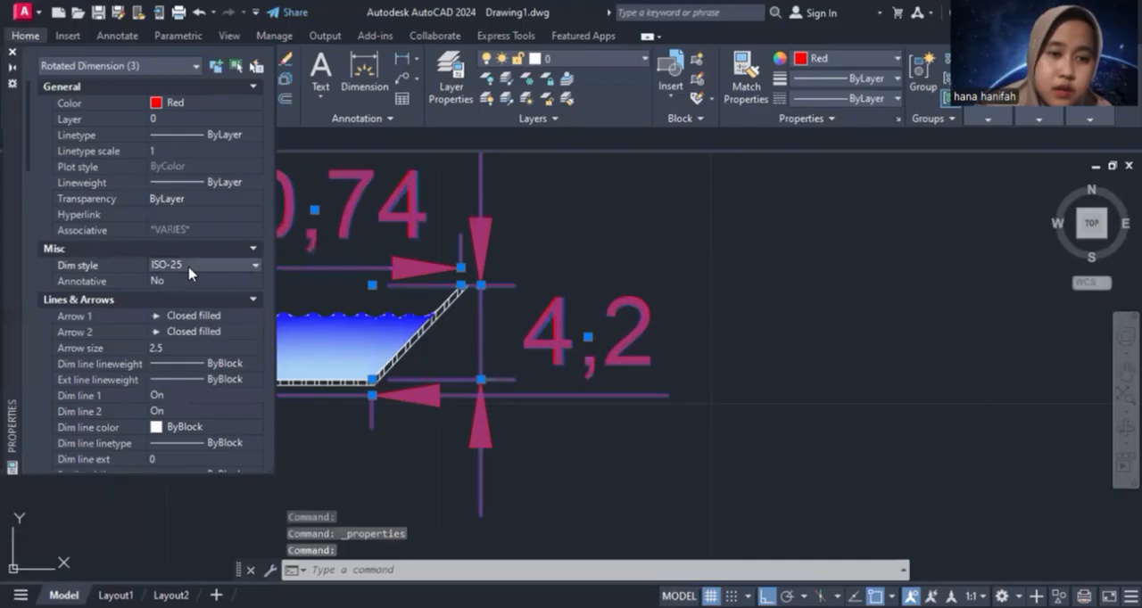
Change both arrowheads of the three dimensions to Architectural tick with an arrow size of 0.1
left_click(198, 313)
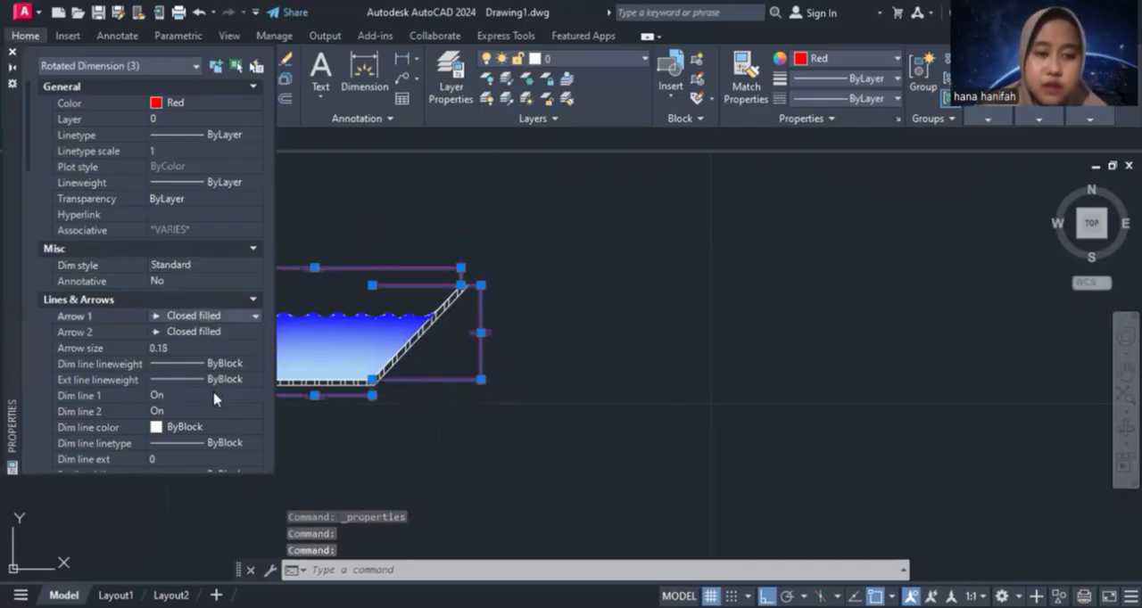
left_click(199, 334)
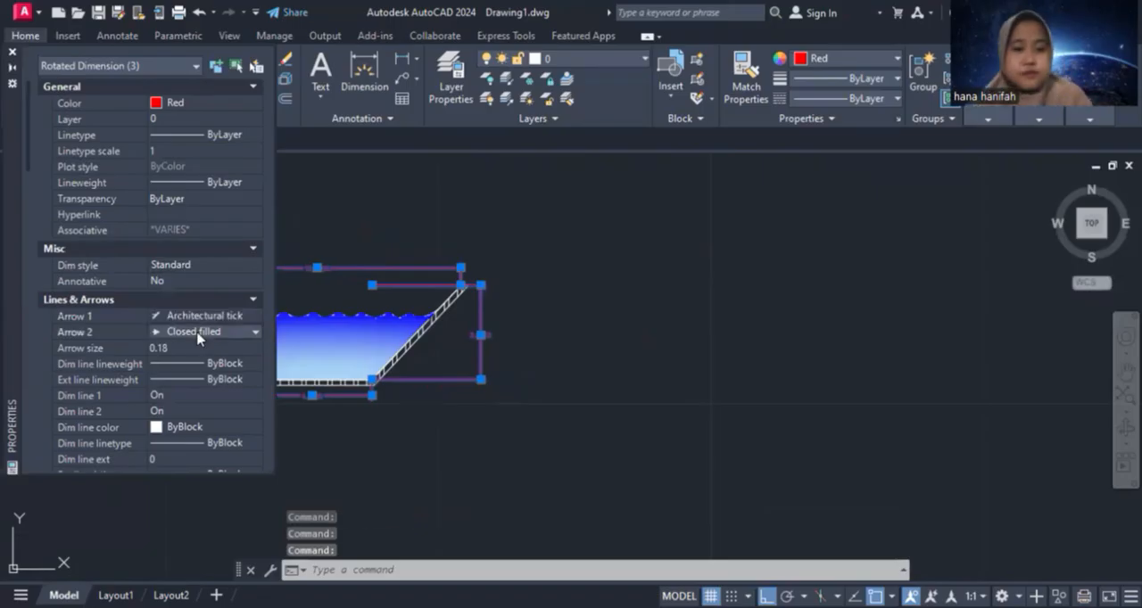
left_click(199, 334)
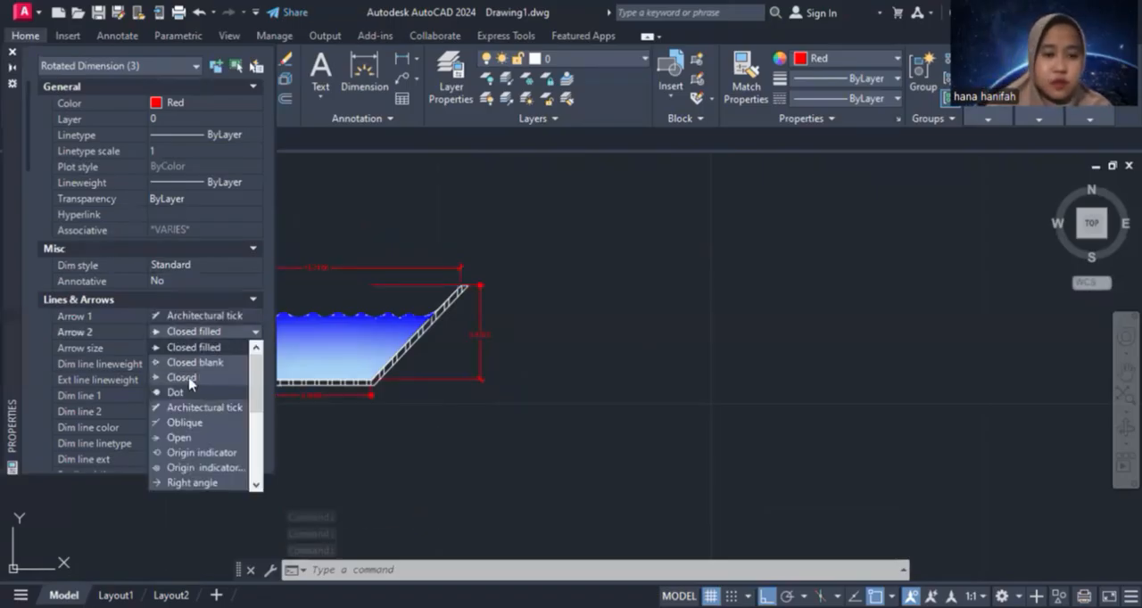
left_click(179, 348)
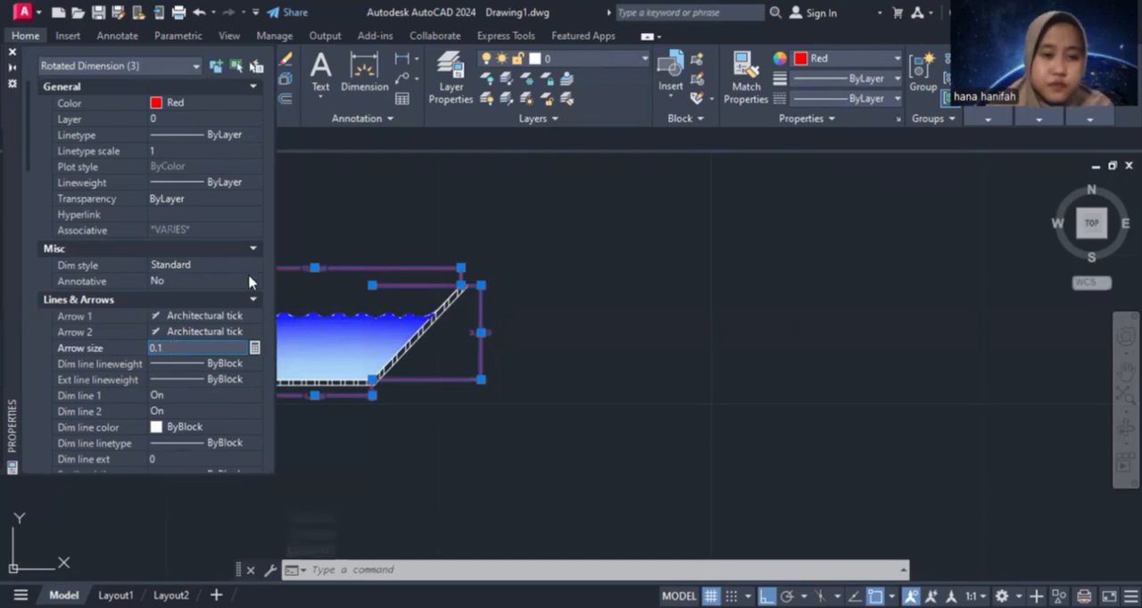
Set the three dimensions' extension line extension to 0.1 and extension line offset to 0.05
scroll(248, 287, "down", 5)
left_click(207, 375)
type("0.1")
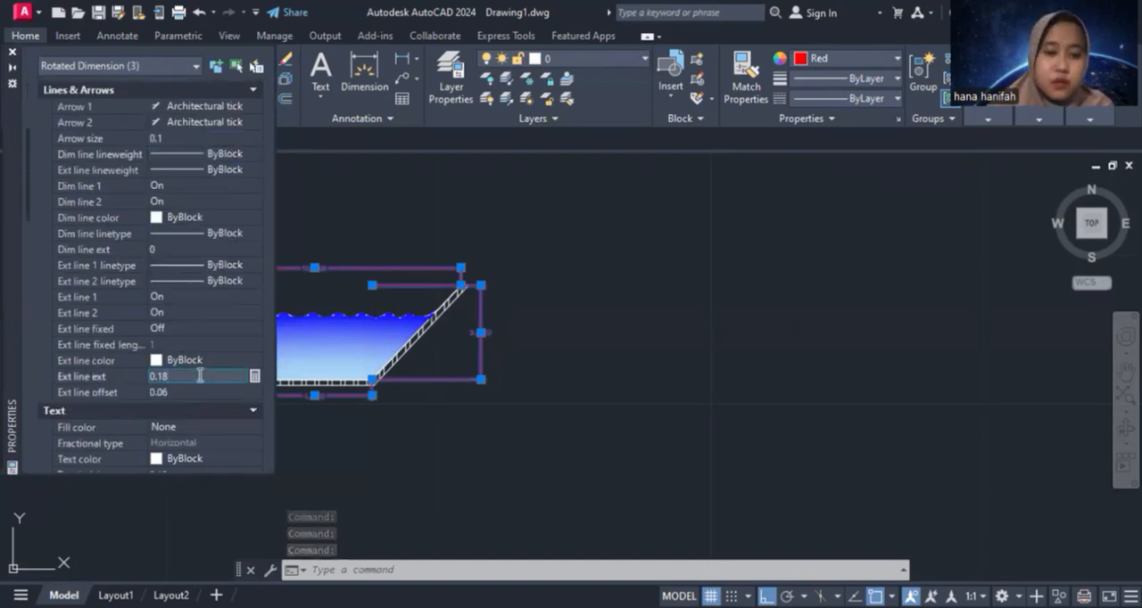
left_click(204, 387)
type("0.05")
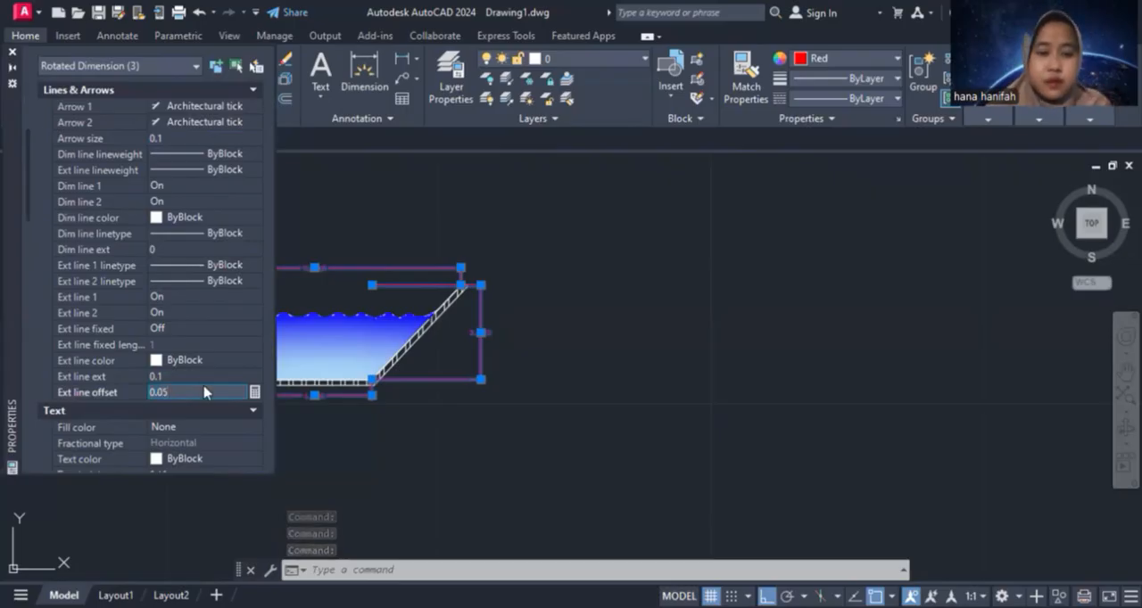
key("Return")
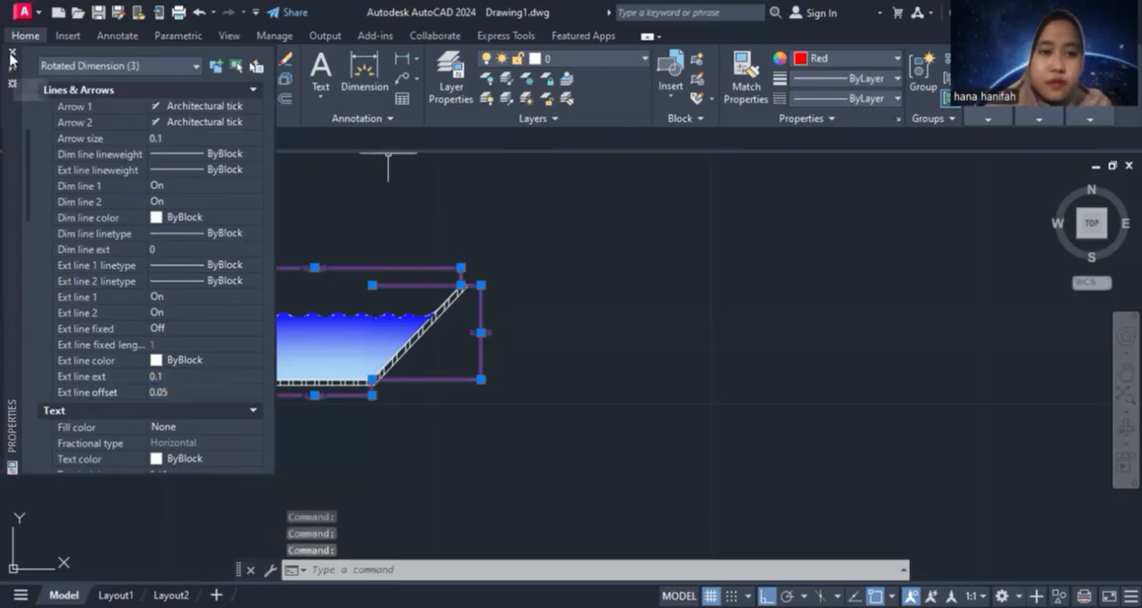
left_click(13, 53)
Stretch the depth dimension's upper extension line origin to the outer top corner of the right wall
middle_click_drag(361, 214, 557, 221)
scroll(571, 200, "down", 3)
scroll(571, 217, "up", 8)
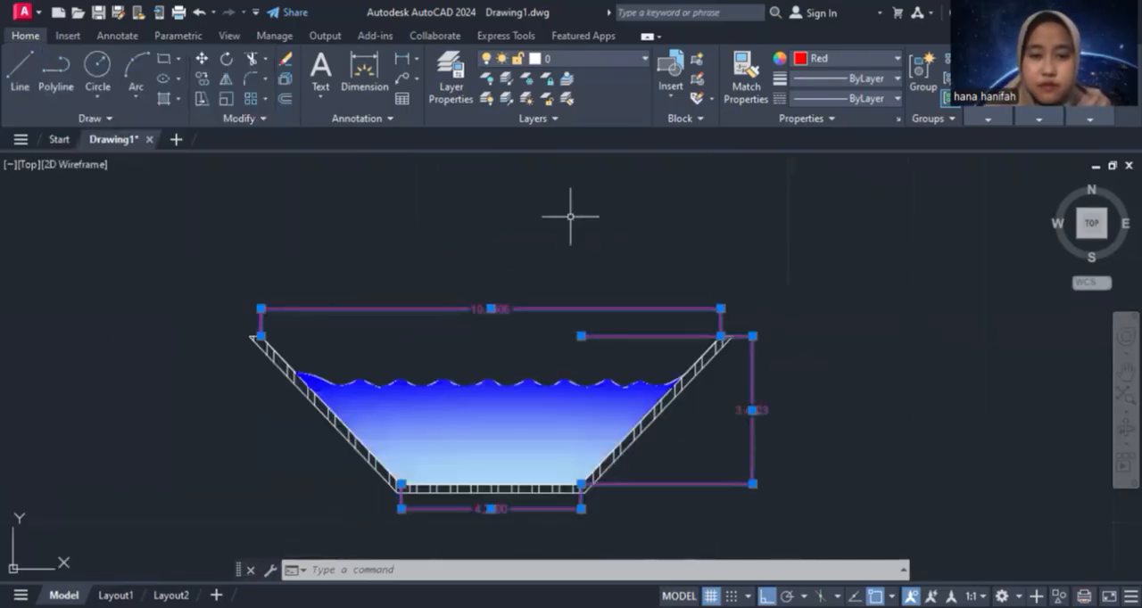
middle_click_drag(585, 194, 583, 174)
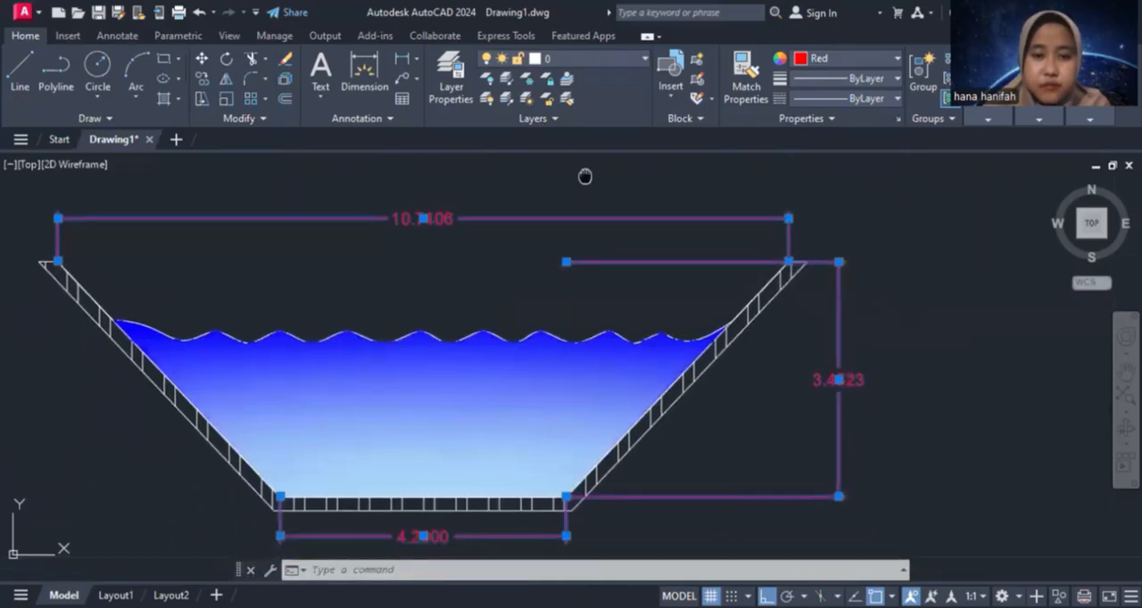
left_click(565, 258)
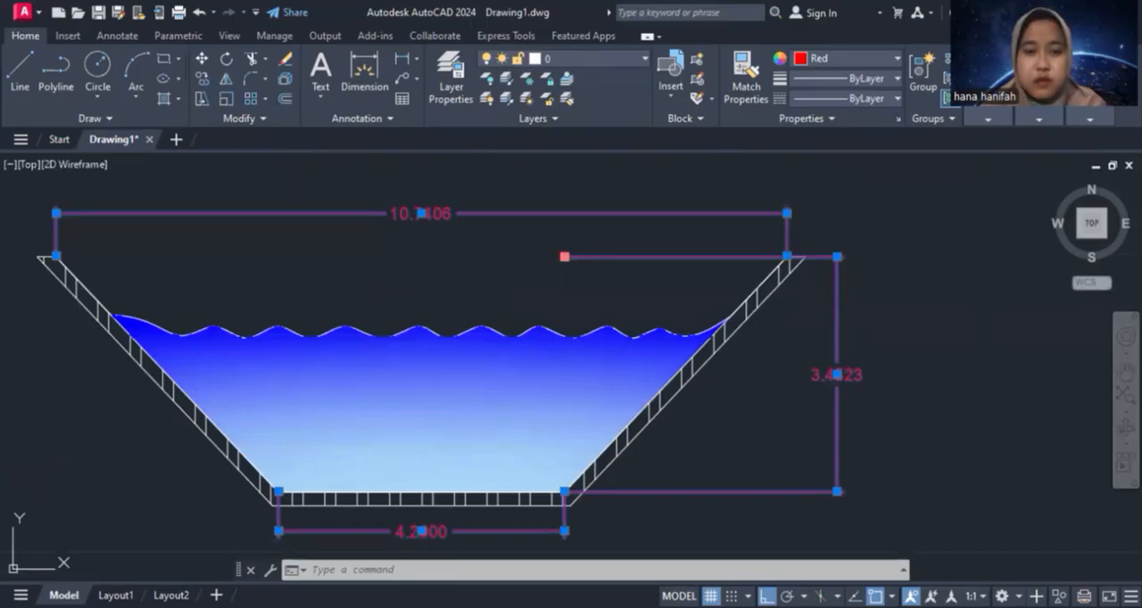
left_click(806, 256)
left_click(16, 75)
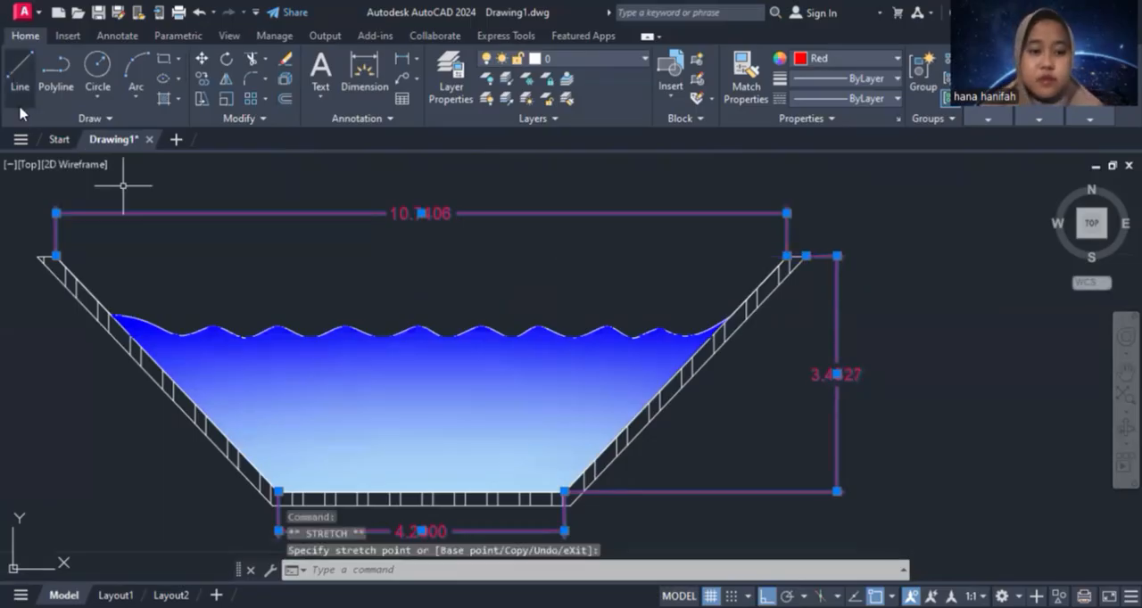
key("Escape")
Draw a small circle by centre and radius below the channel's lower-left corner
scroll(418, 237, "down", 2)
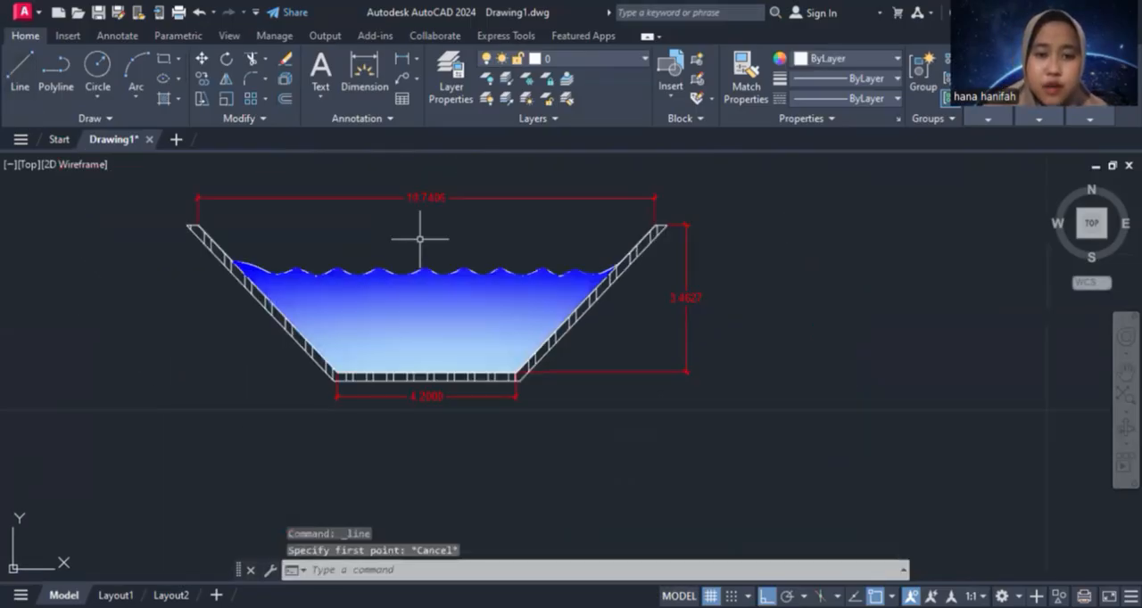
scroll(416, 238, "up", 2)
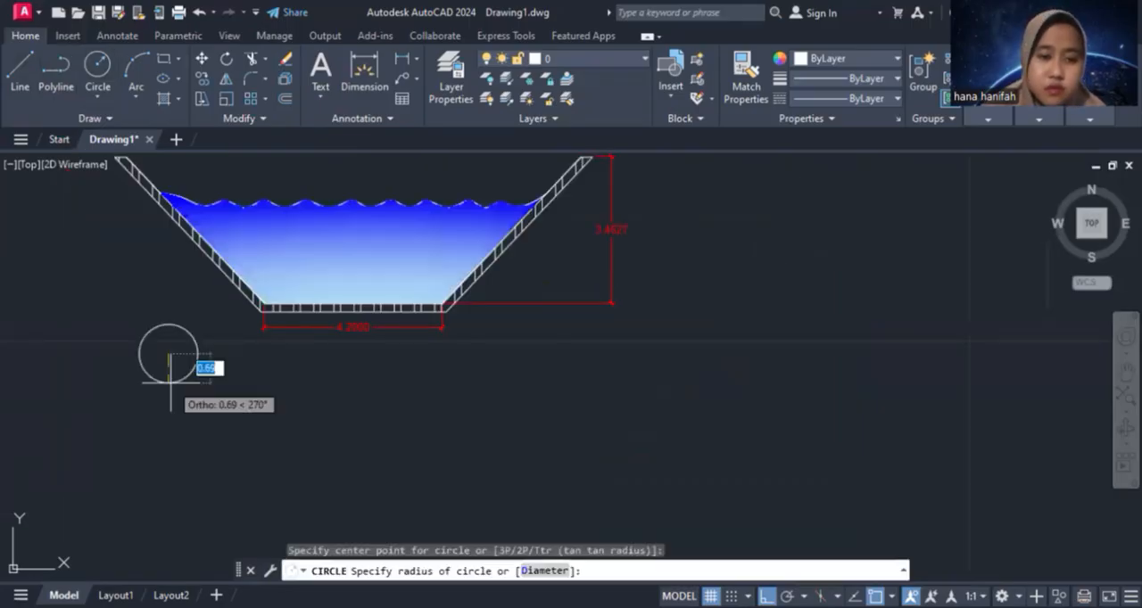
key("Escape")
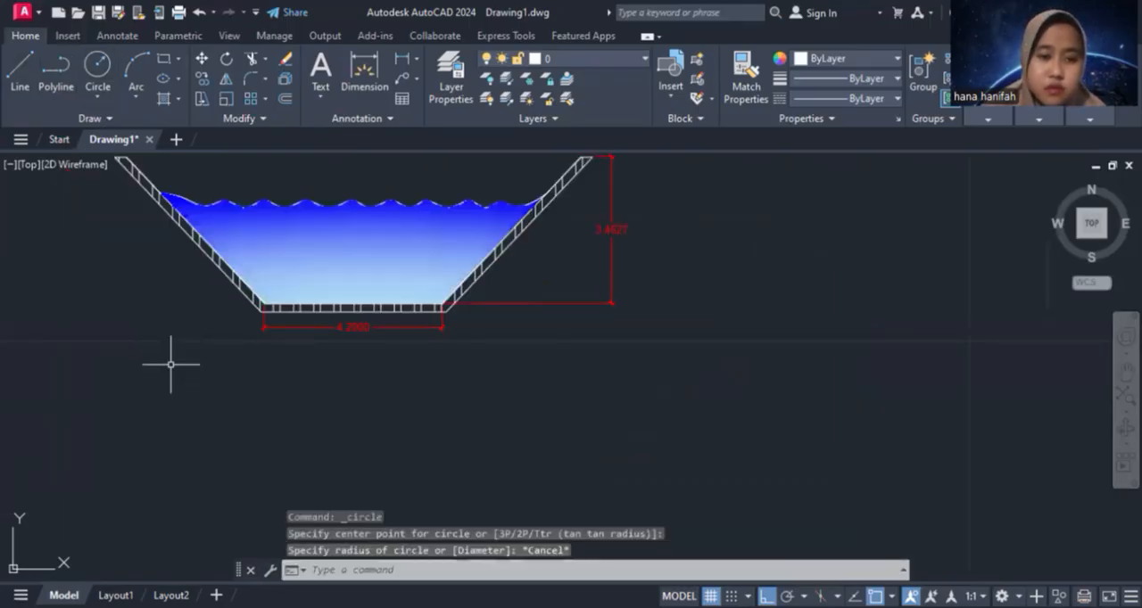
left_click(99, 87)
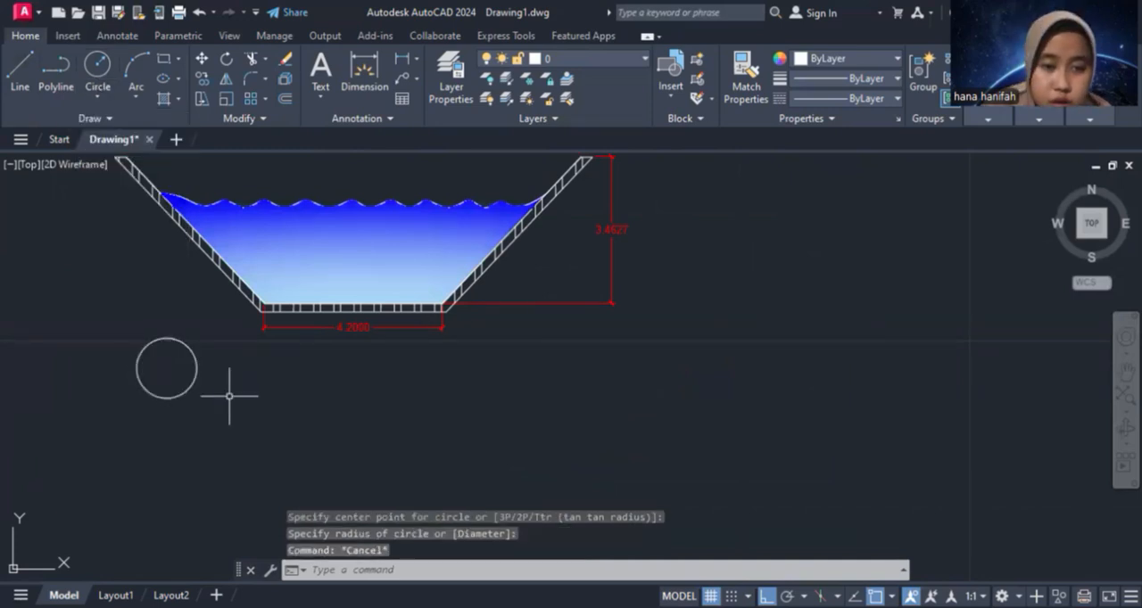
middle_click_drag(229, 397, 238, 393)
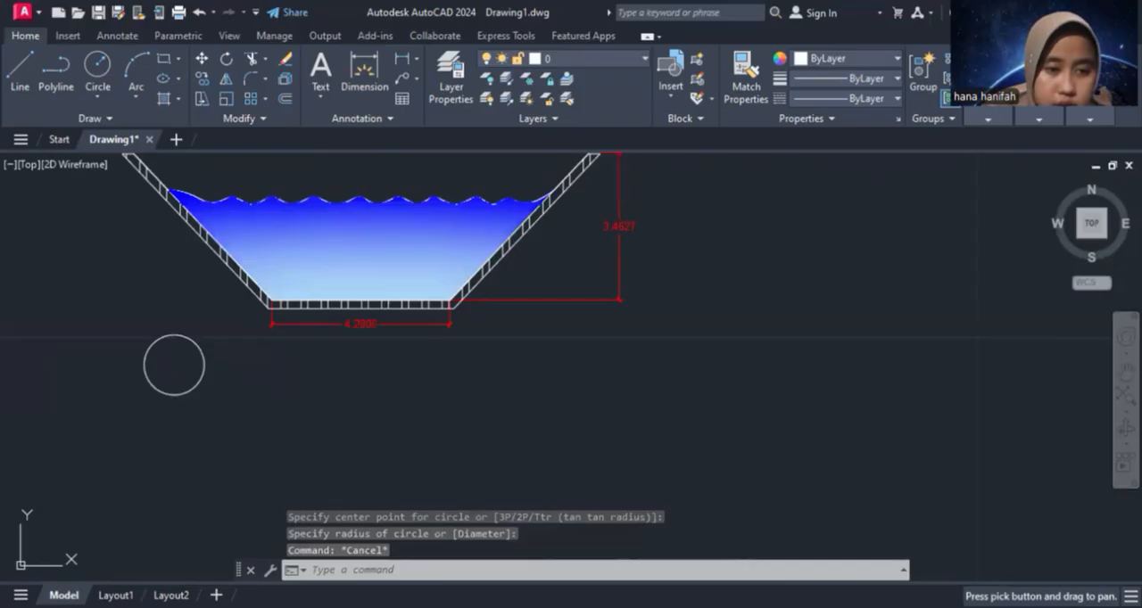
Move the small circle slightly down and to the left beneath the channel's lower-left corner
scroll(181, 362, "up", 2)
left_click(181, 361)
key("Escape")
left_click(198, 390)
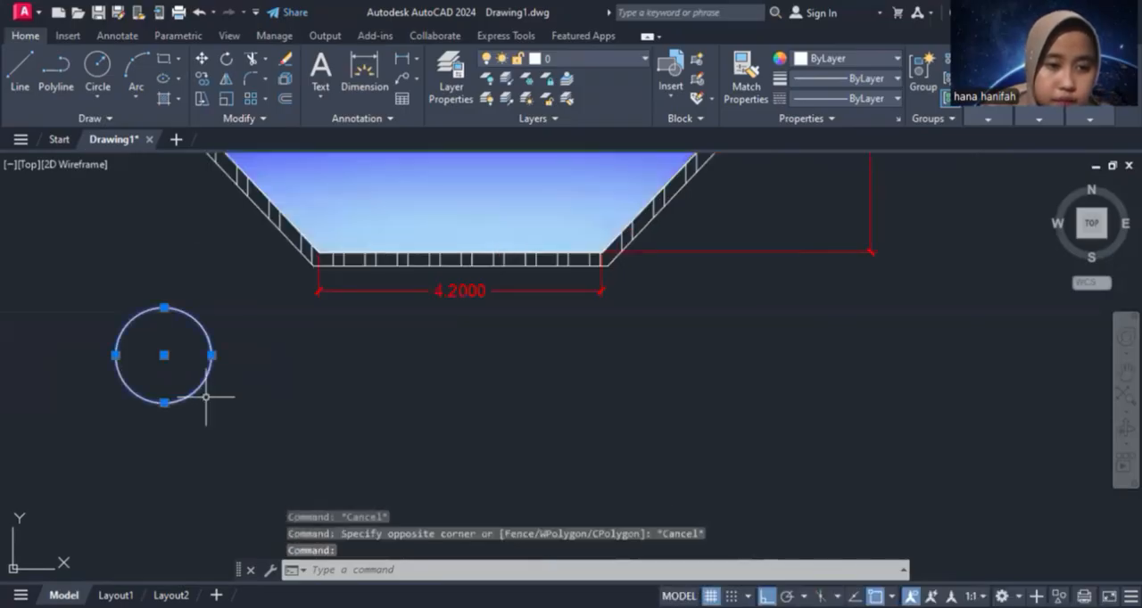
left_click(164, 403)
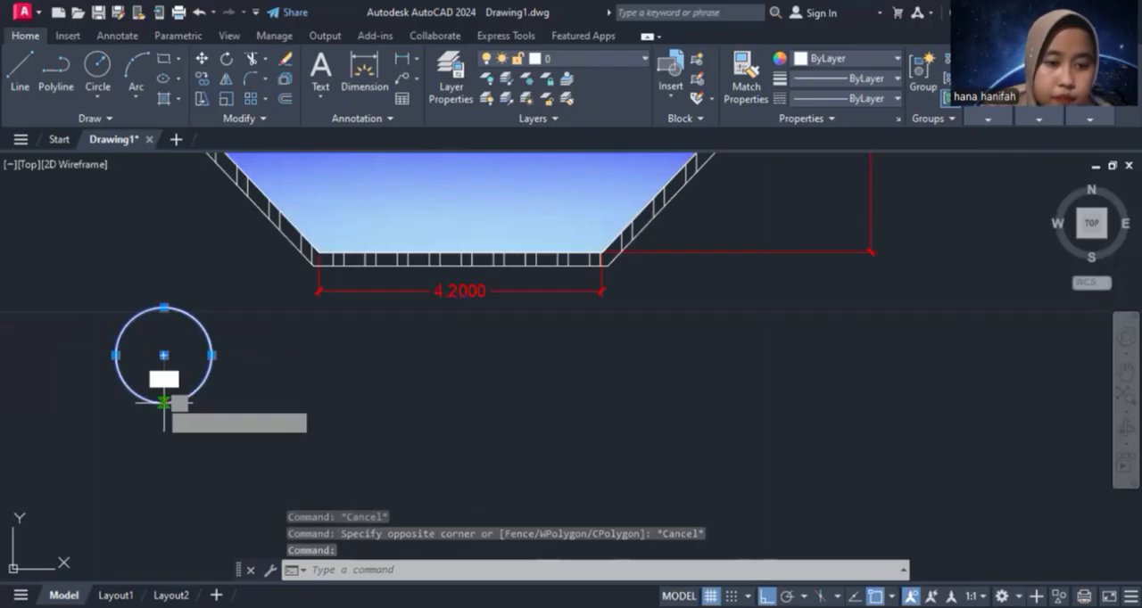
key("Escape")
left_click_drag(198, 390, 185, 419)
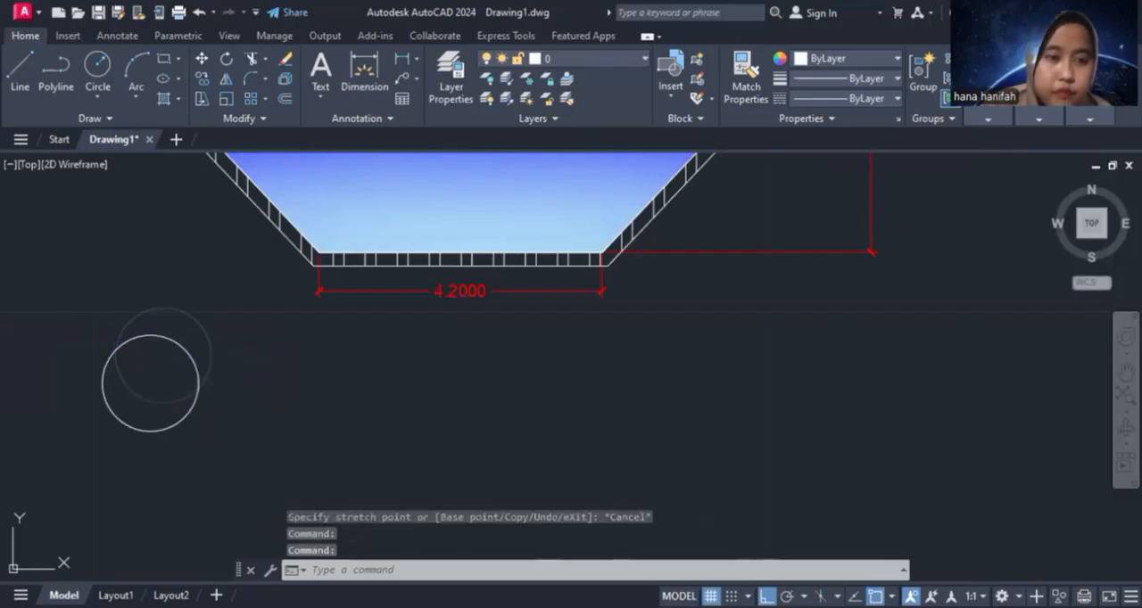
key("Escape")
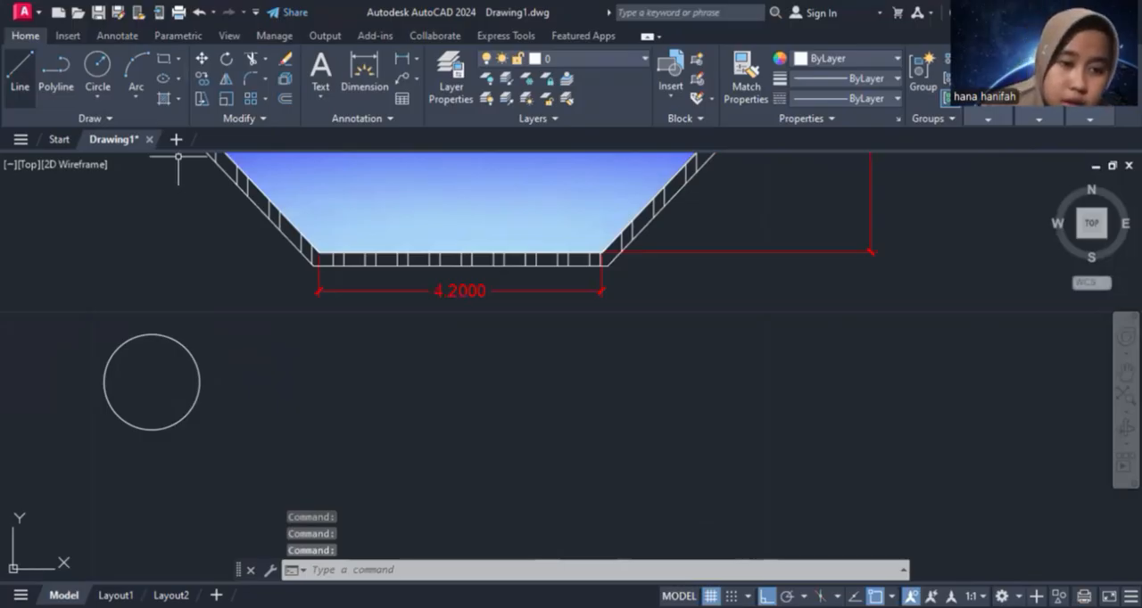
Draw a long horizontal line rightward from the circle's centre and a short line from the centre to the circle's left edge
left_click(20, 72)
left_click(151, 382)
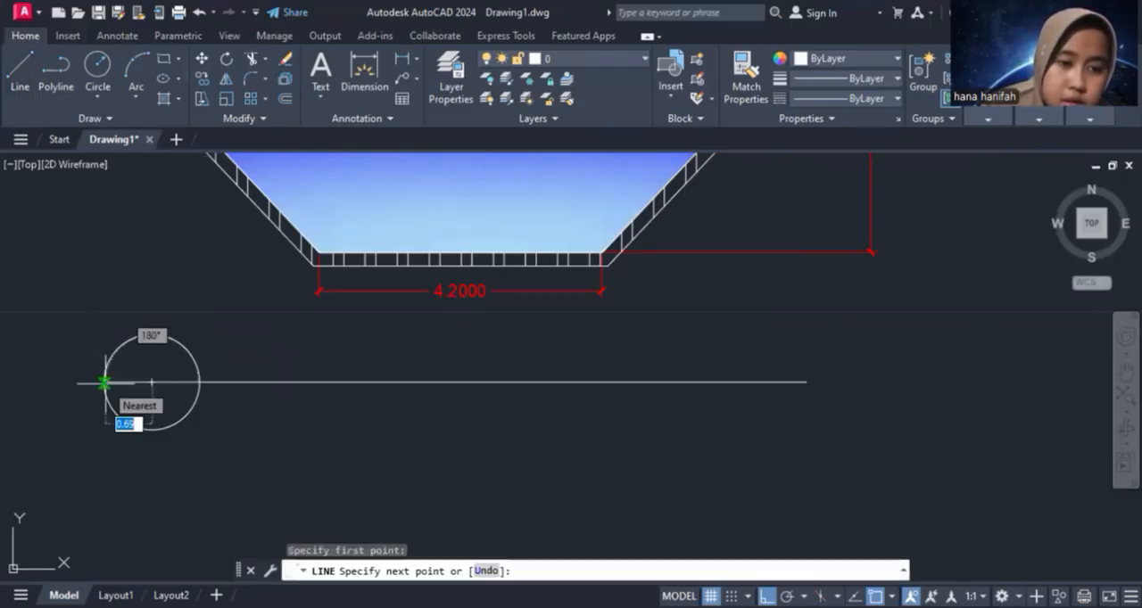
left_click(105, 383)
key("Escape")
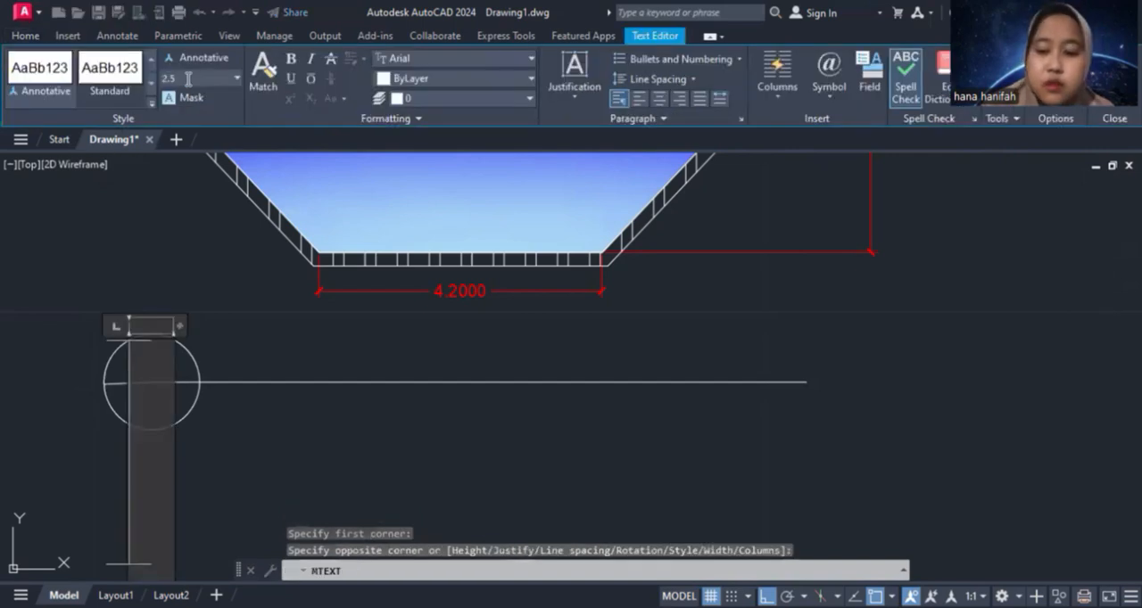
Add the multiline text "DD" with a text height of 0.4 in the circle's upper half
left_click(178, 79)
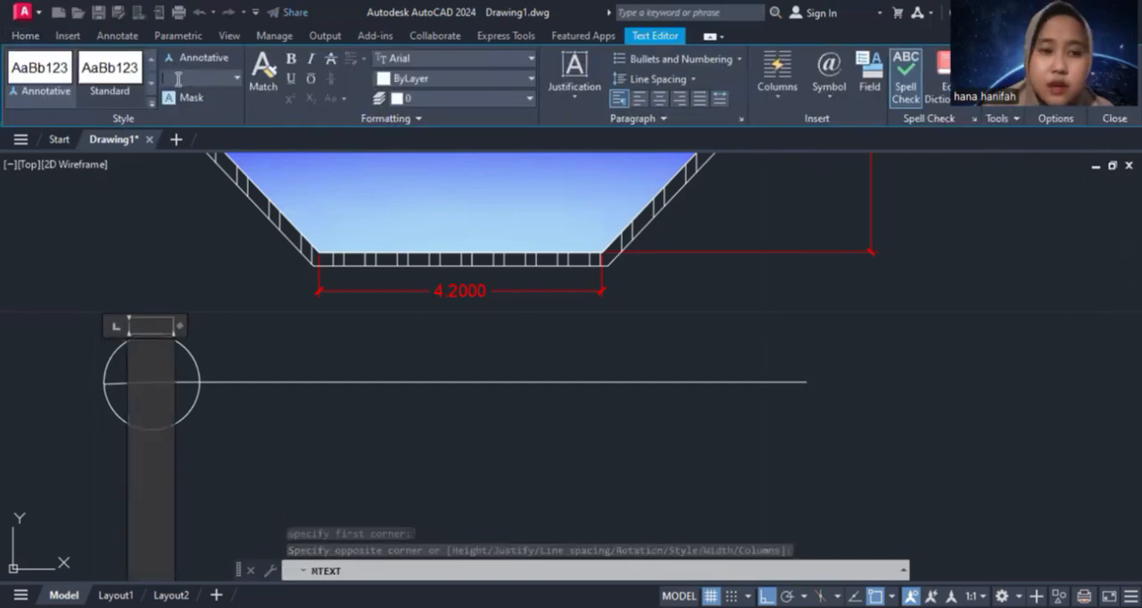
left_click(236, 78)
left_click(232, 115)
type("D")
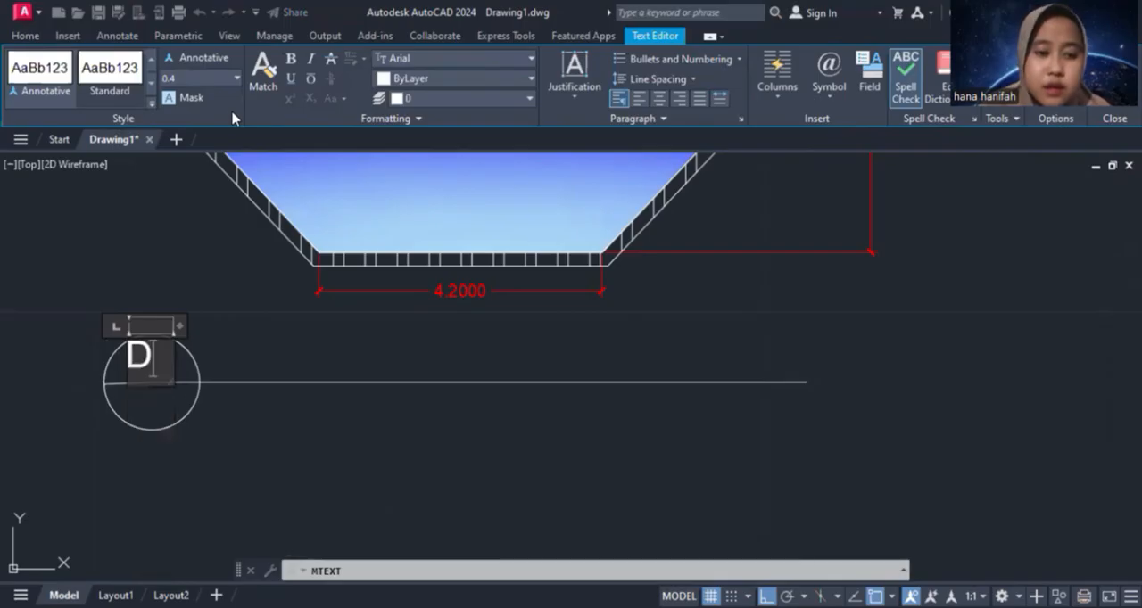
type("D")
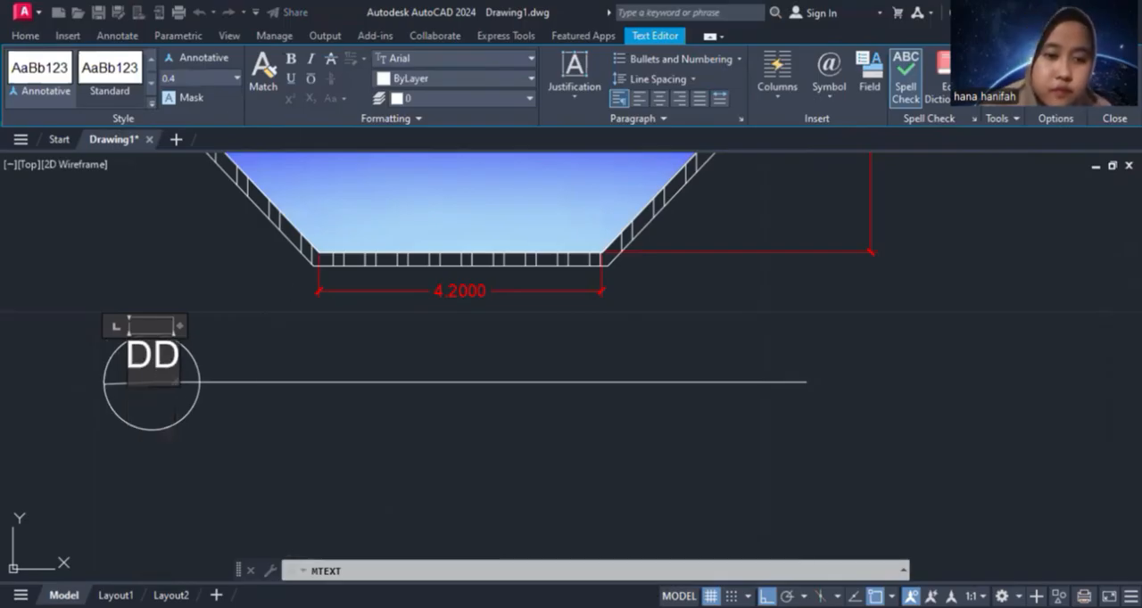
left_click(171, 430)
Move the DD text slightly down so it sits just above the circle's dividing line
left_click(155, 365)
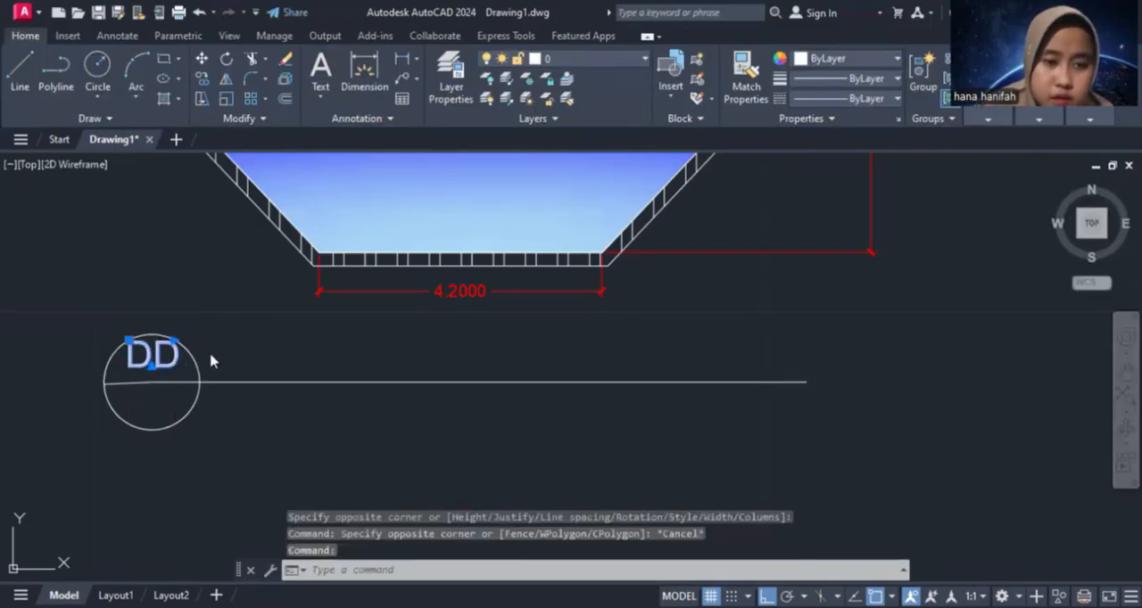
double_click(167, 361)
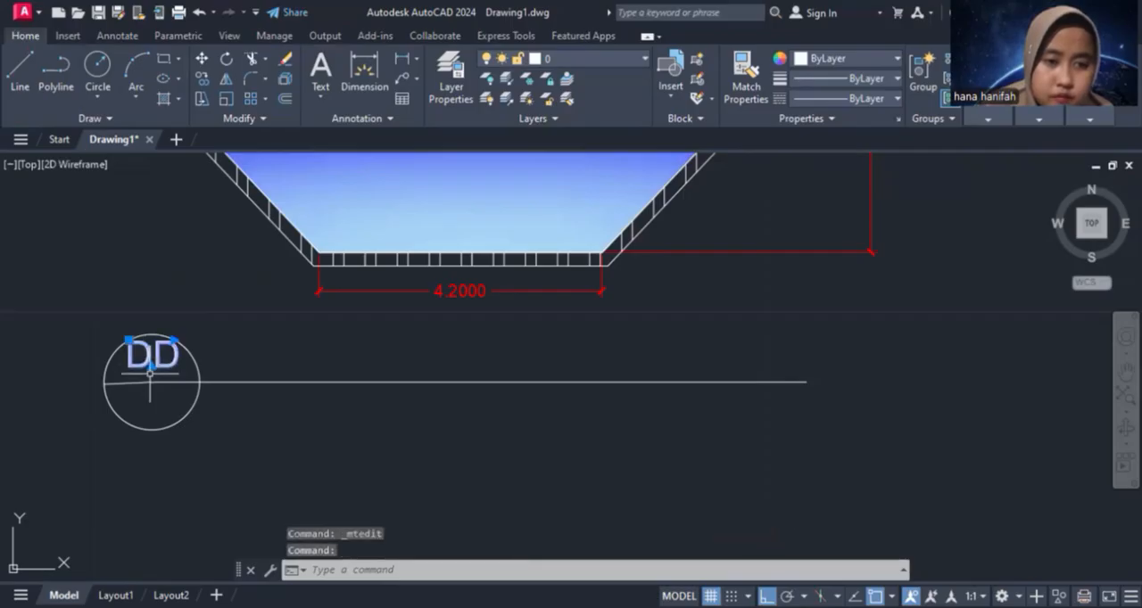
left_click_drag(165, 368, 167, 376)
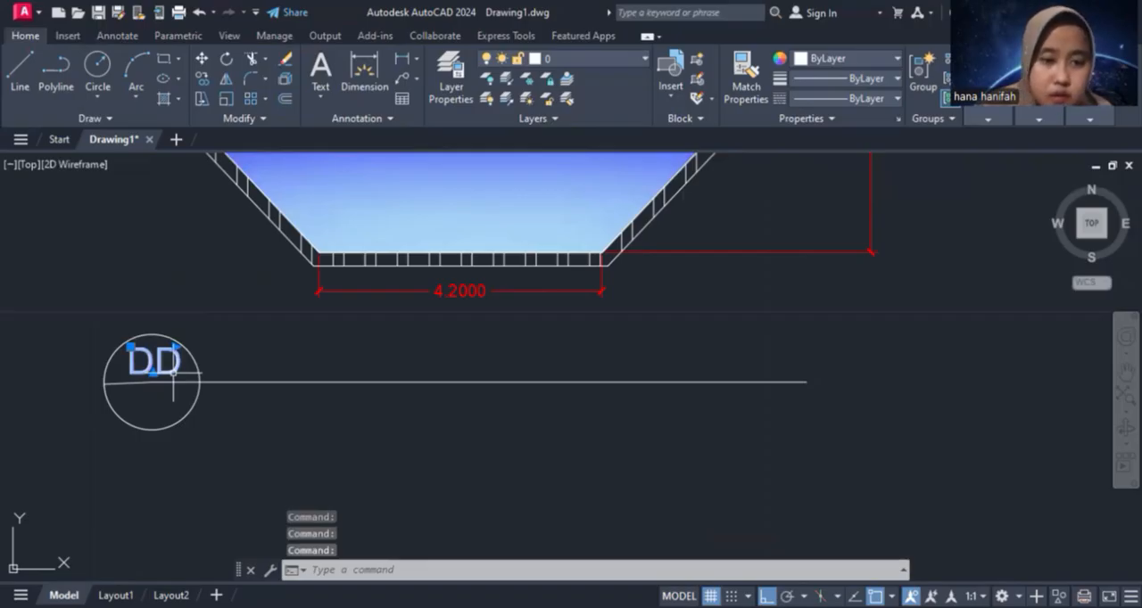
Paste a copy of the DD text into the circle's lower half and change its content to "01"
key("ctrl+v")
left_click(148, 407)
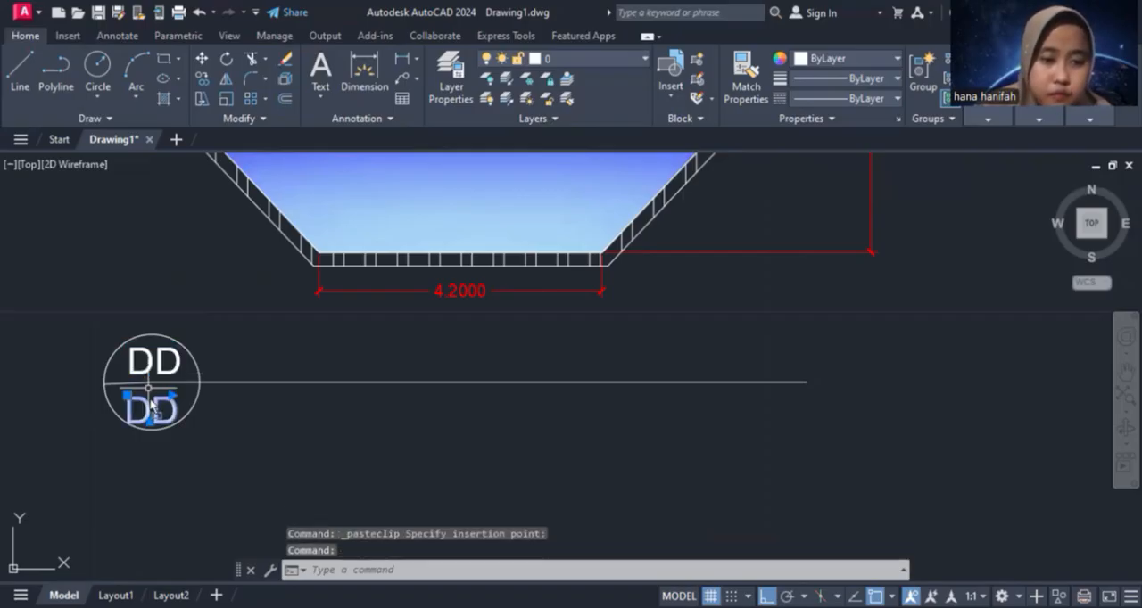
key("Escape")
left_click(157, 403)
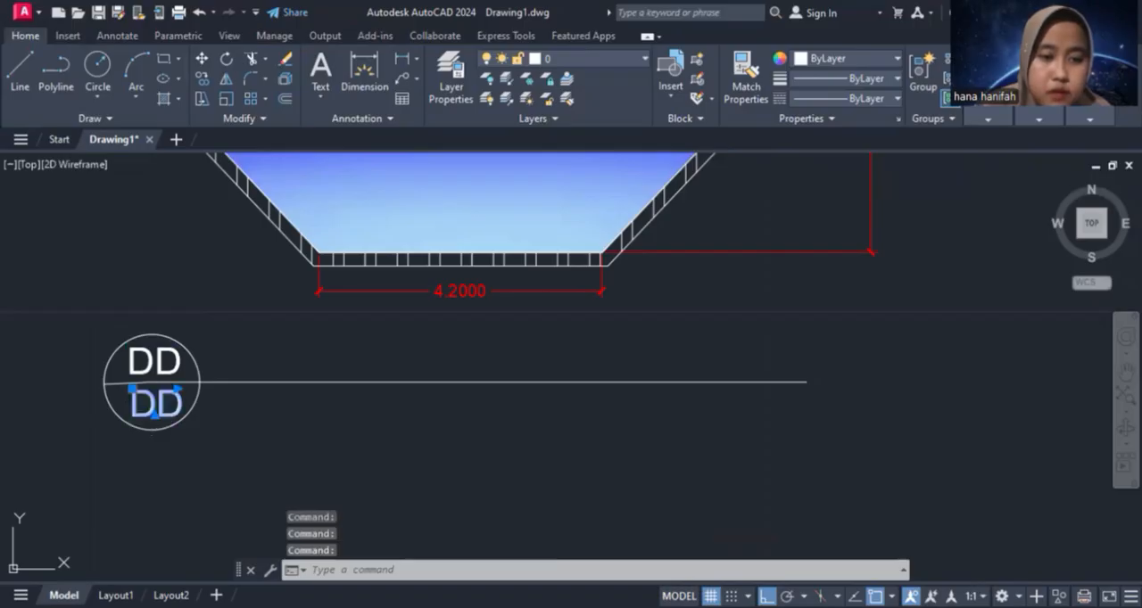
double_click(125, 407)
type("01")
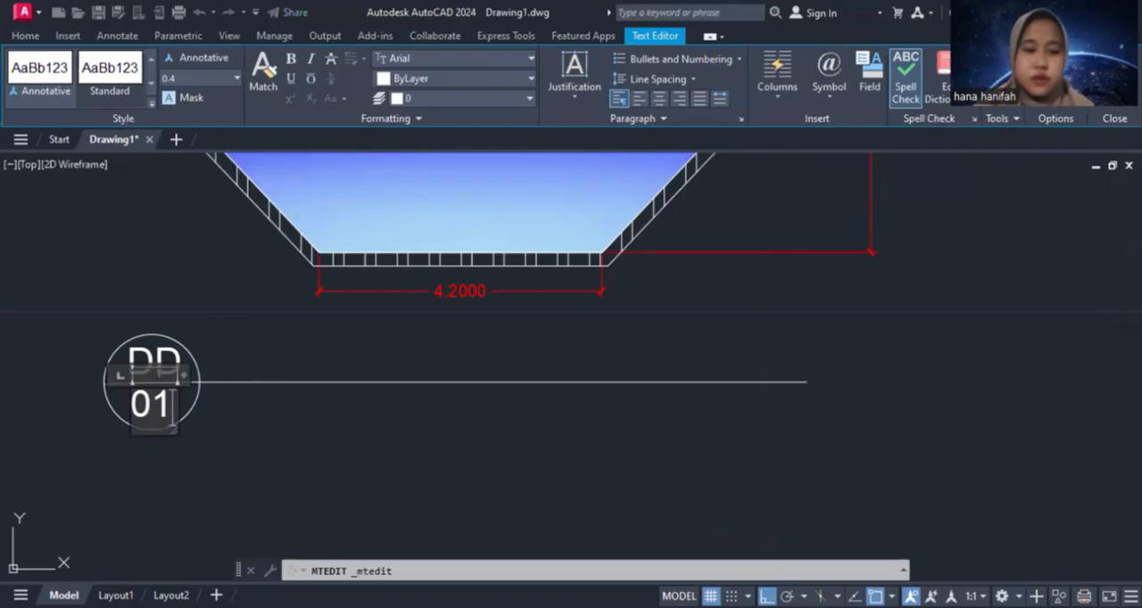
left_click(243, 361)
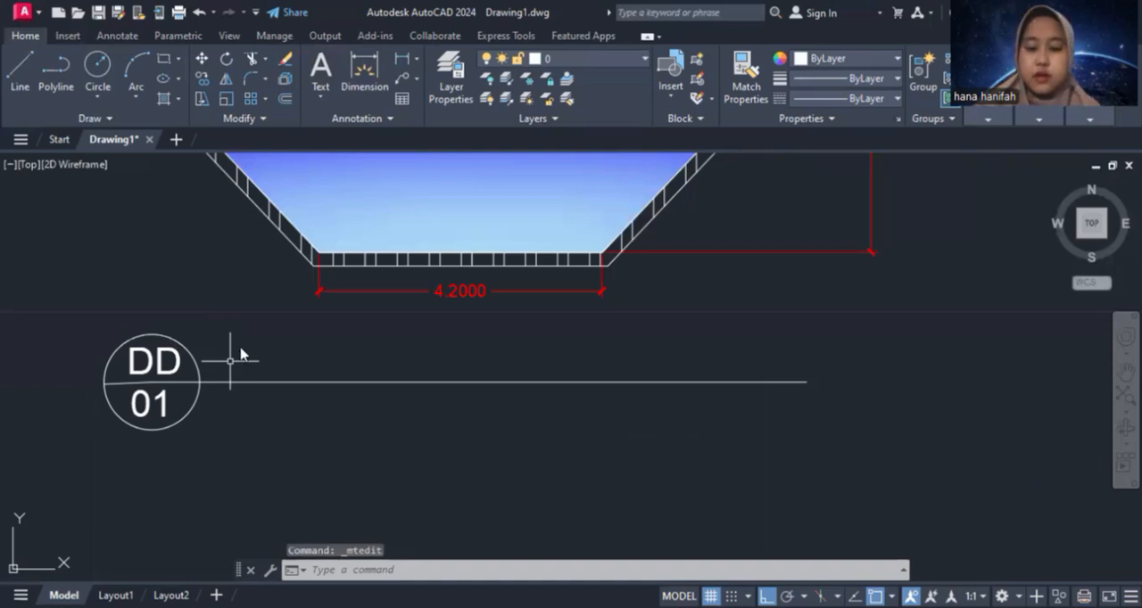
Change the text beside the circle above the line to "SECTION TAMPAK DEPAN" and widen its text box to fit one line
double_click(238, 352)
type("S")
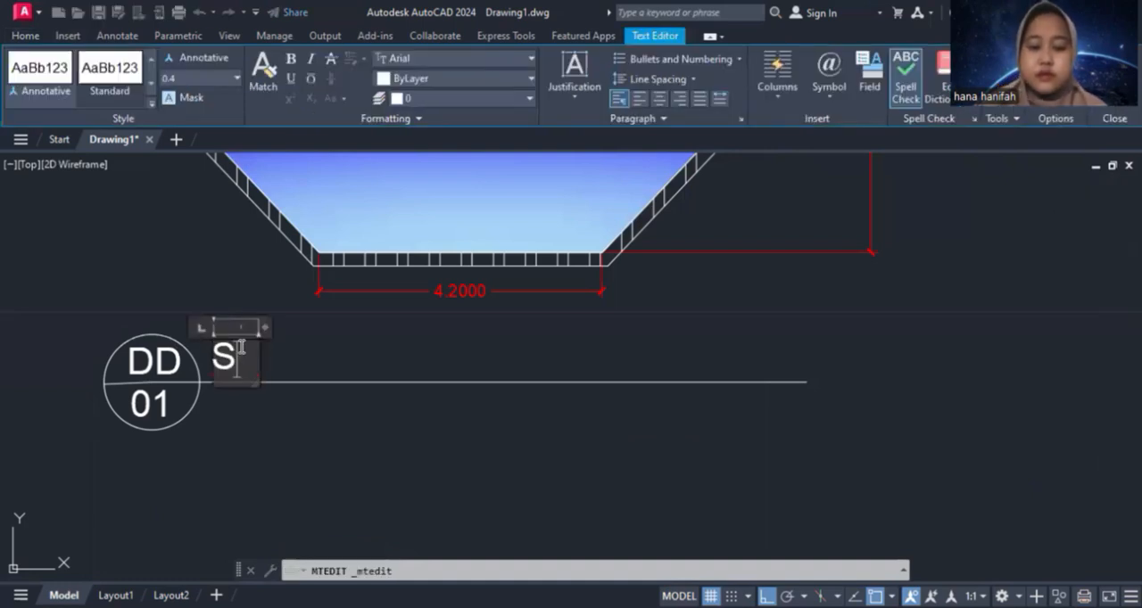
type("ECTION")
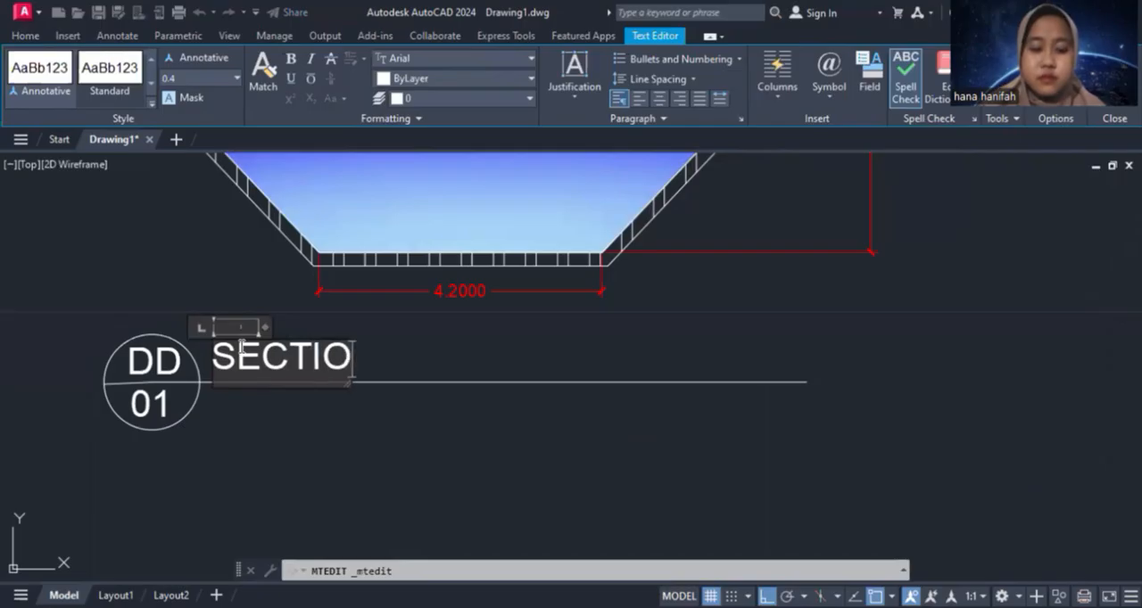
key("Return")
type("TAMPAK")
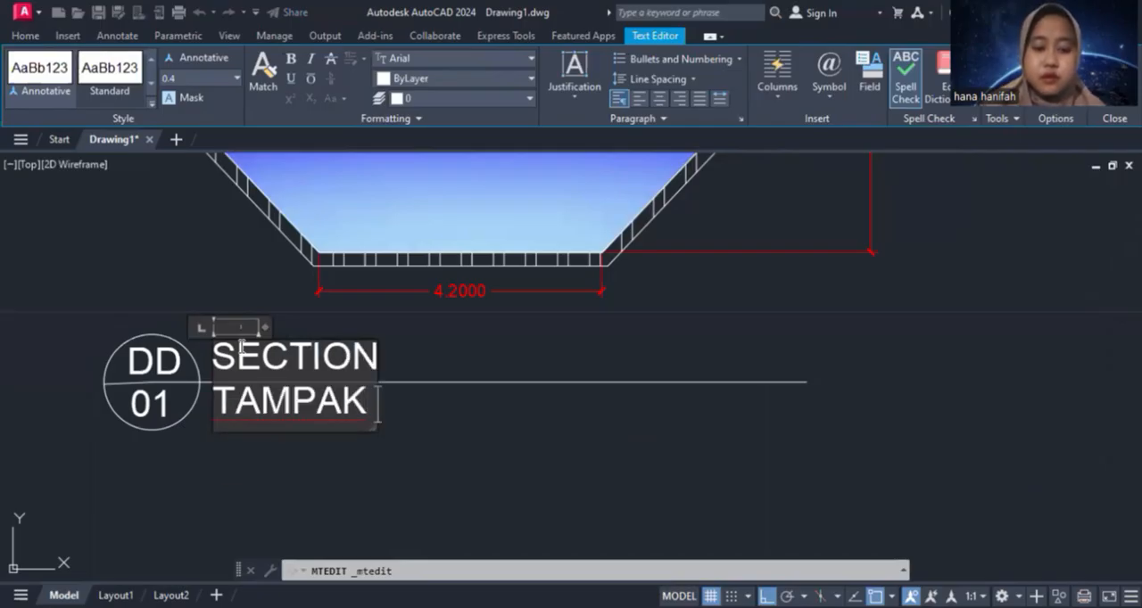
key("Return")
type("DEPAN")
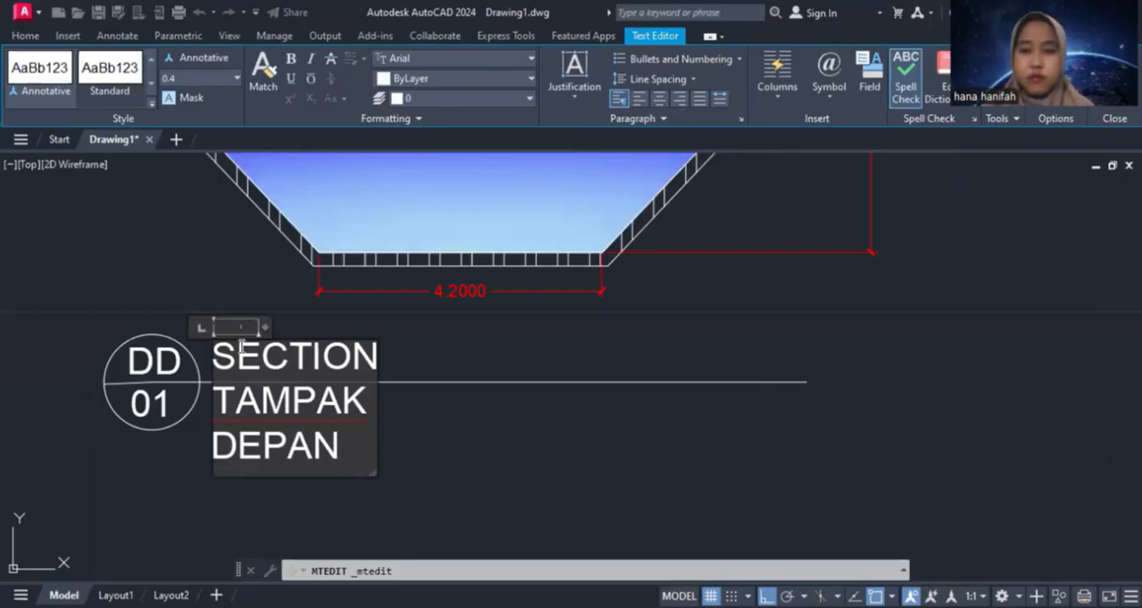
left_click_drag(378, 420, 856, 352)
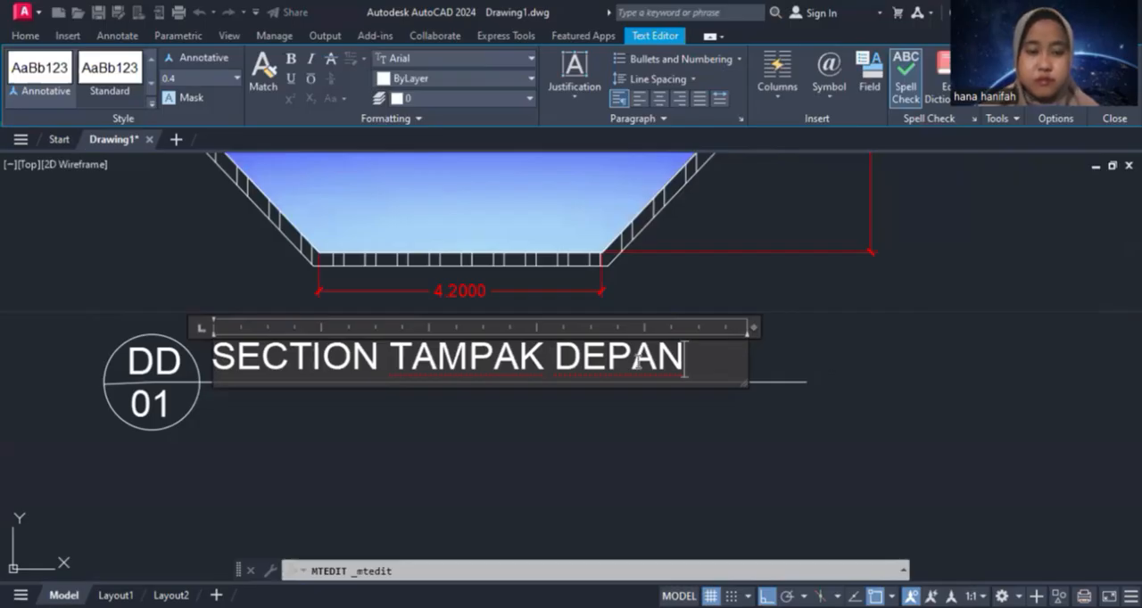
left_click(567, 430)
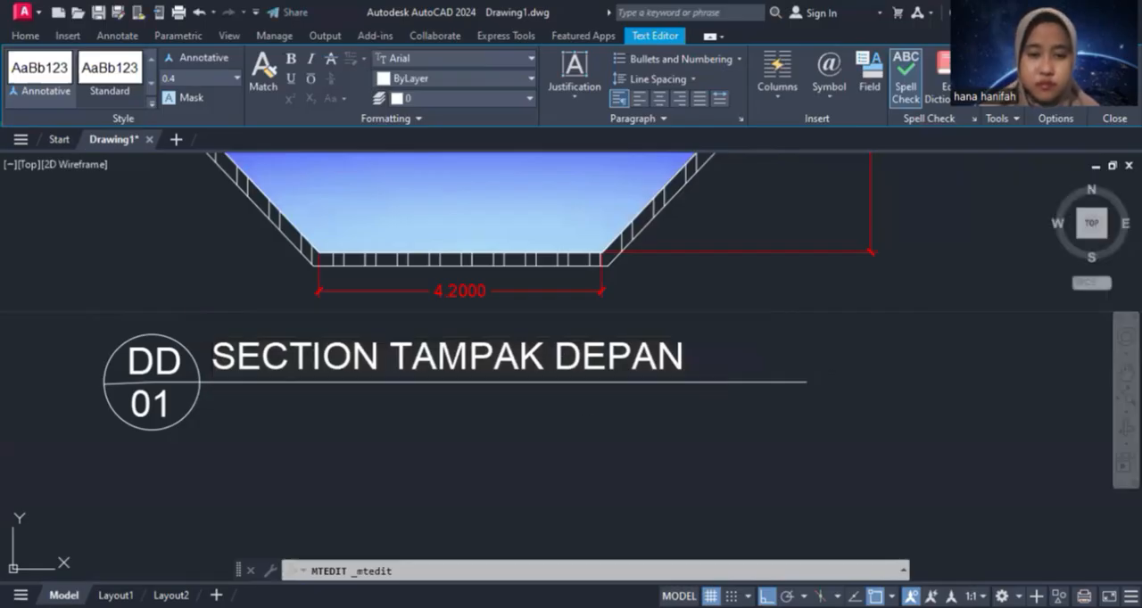
Copy the SECTION TAMPAK DEPAN title and place the copy directly below the horizontal line
left_click(656, 368)
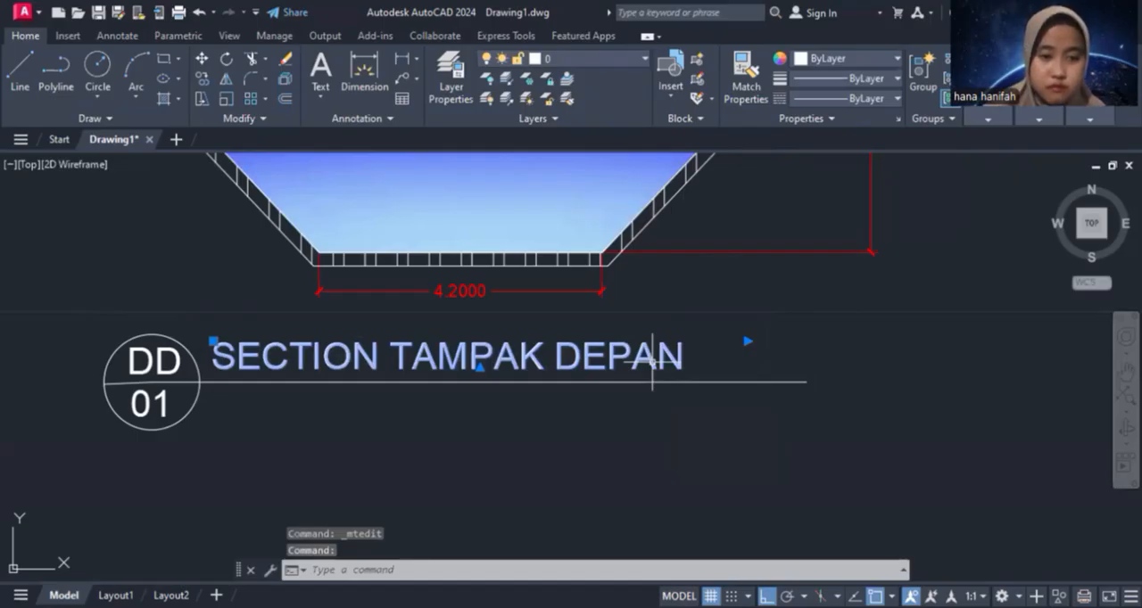
key("ctrl+c")
key("ctrl+v")
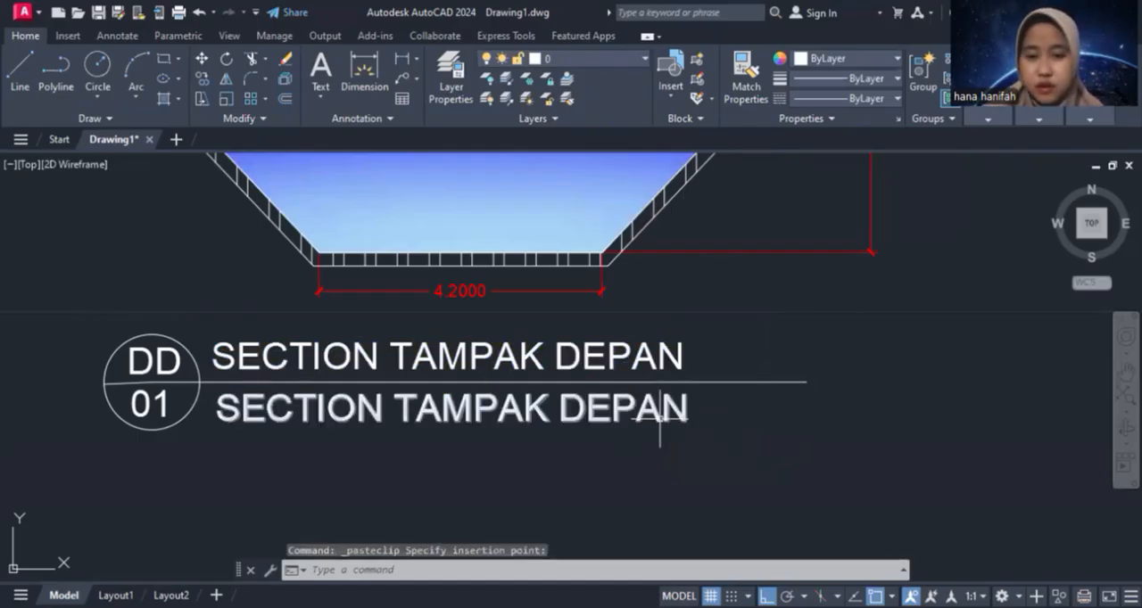
left_click(663, 426)
Replace the copied title's text with "SKALA" followed by a wide tabbed gap and "1:50"
double_click(675, 412)
key("BackSpace")
key("BackSpace")
key("BackSpace")
key("BackSpace")
key("BackSpace")
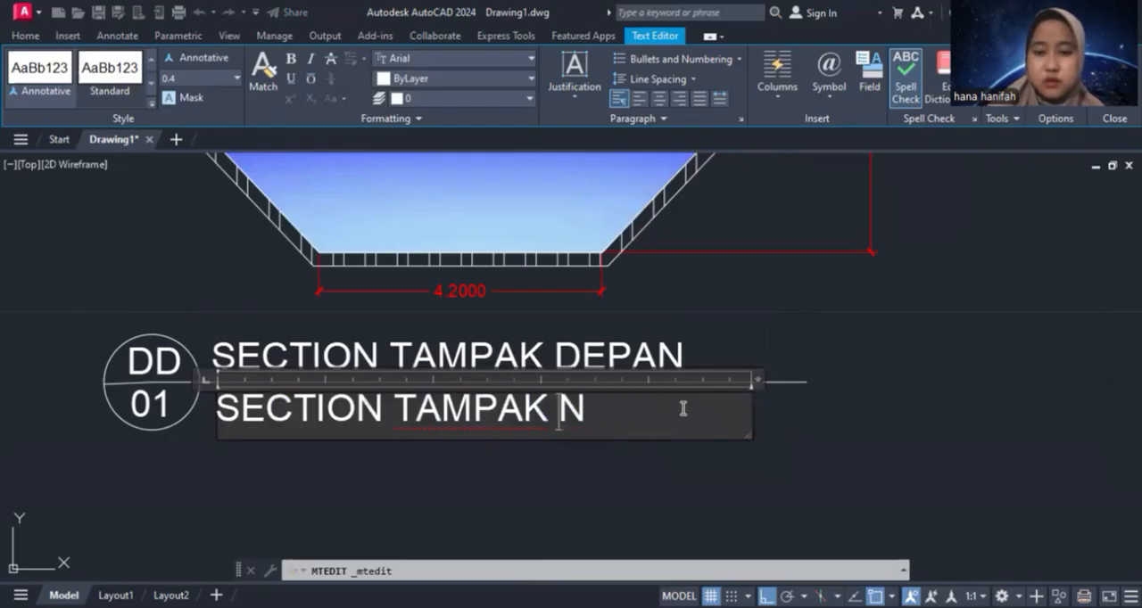
key("BackSpace")
key("BackSpace")
key("BackSpace")
key("BackSpace")
key("BackSpace")
key("BackSpace")
key("BackSpace")
key("BackSpace")
key("BackSpace")
key("BackSpace")
key("BackSpace")
key("BackSpace")
key("BackSpace")
key("BackSpace")
key("BackSpace")
type("SK")
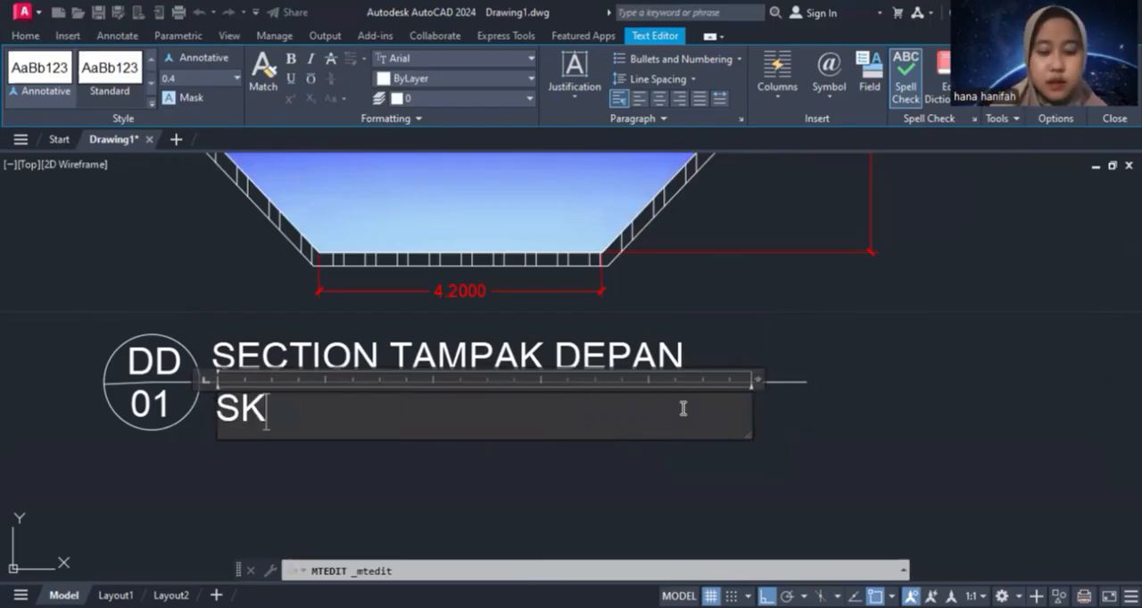
type("ALA")
key("Tab")
key("Tab")
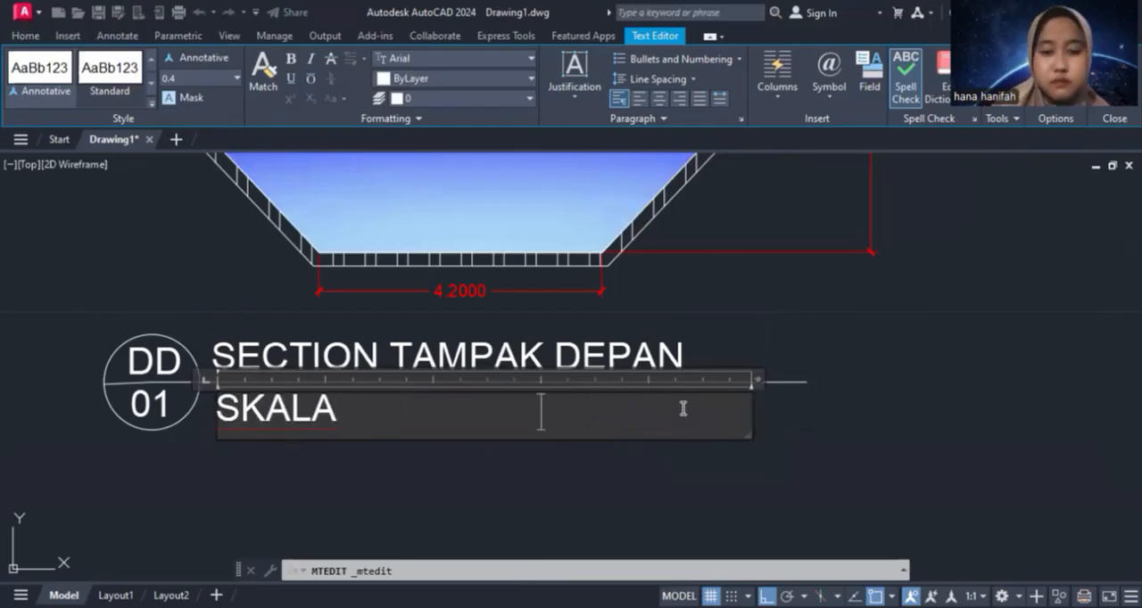
type("1:50")
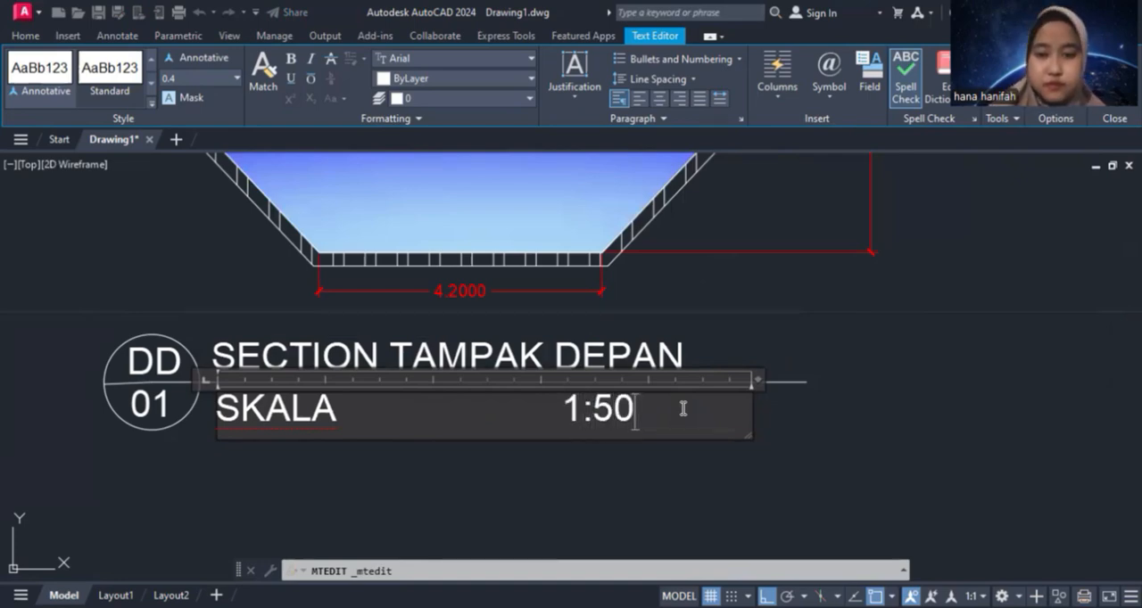
left_click(540, 406)
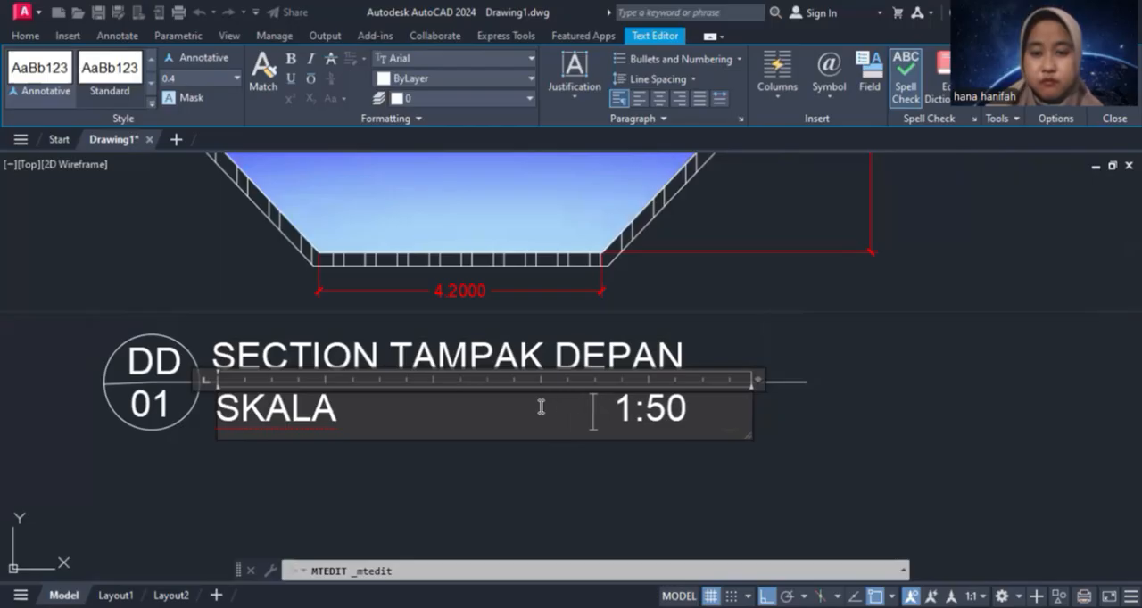
left_click(786, 482)
Override the channel's top width dimension text with "11 cm"
scroll(736, 411, "up", 1)
scroll(735, 411, "down", 2)
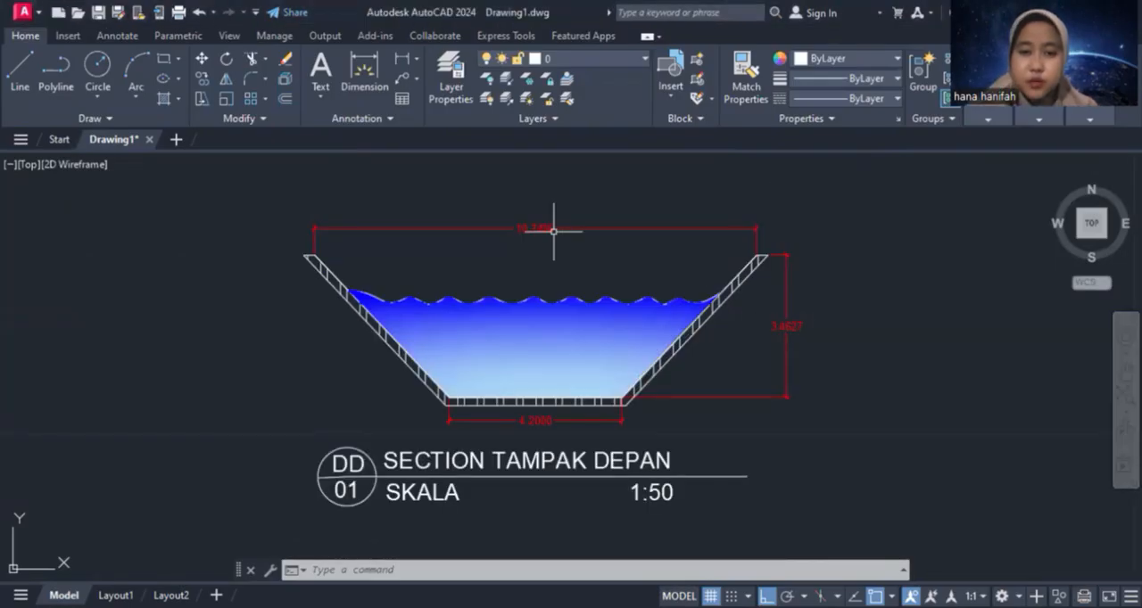
left_click(542, 230)
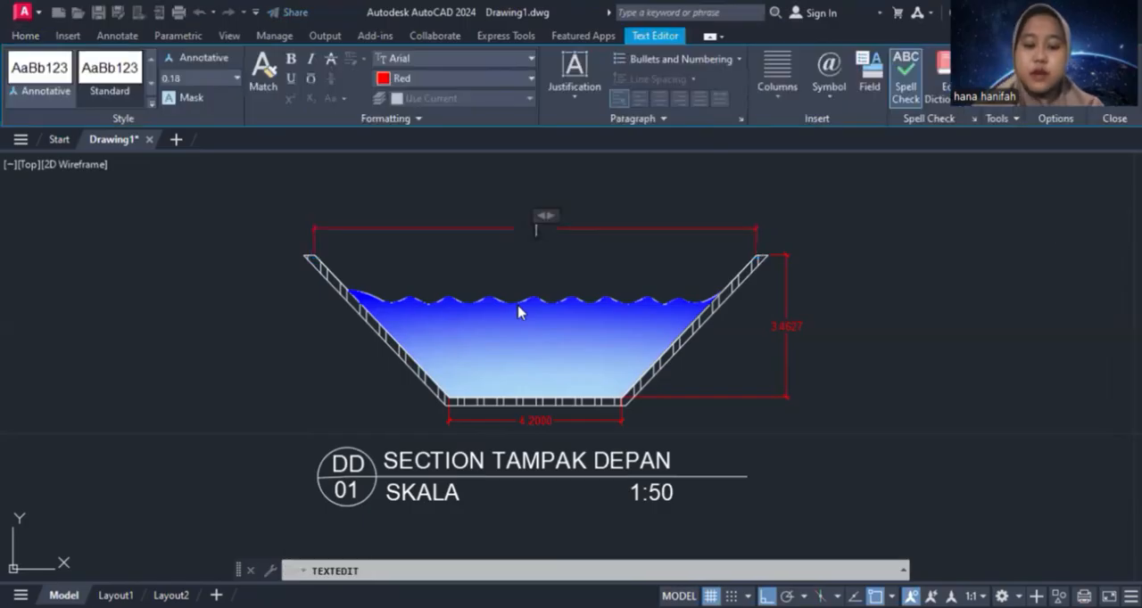
type("10.80")
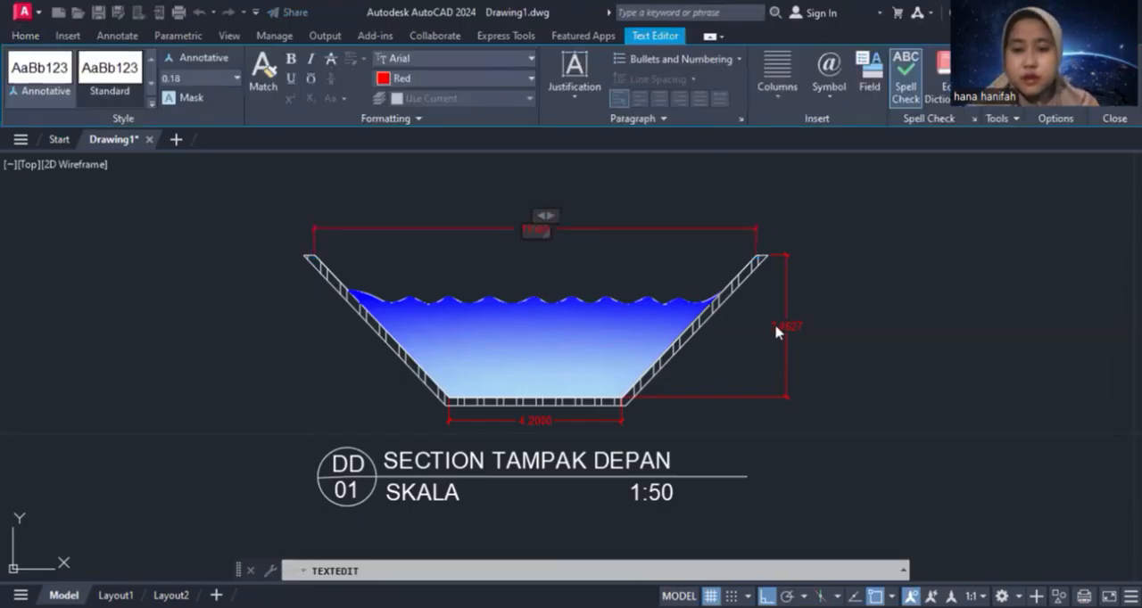
left_click(776, 332)
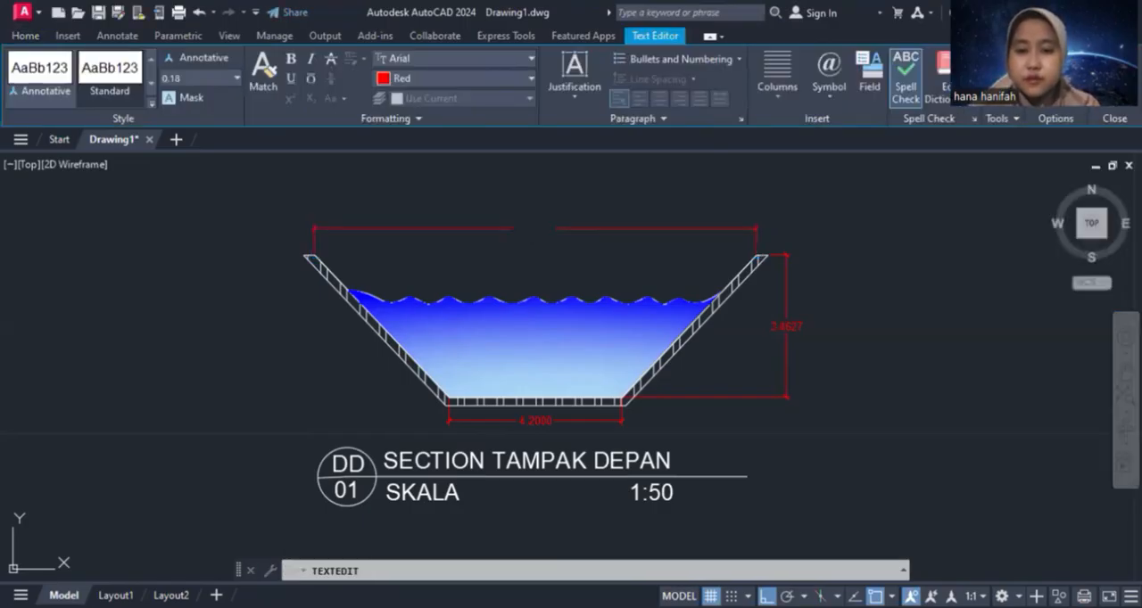
Override the channel's height dimension text with "3.6 cm" and its bottom width dimension text with "4.2 cm"
left_click(786, 327)
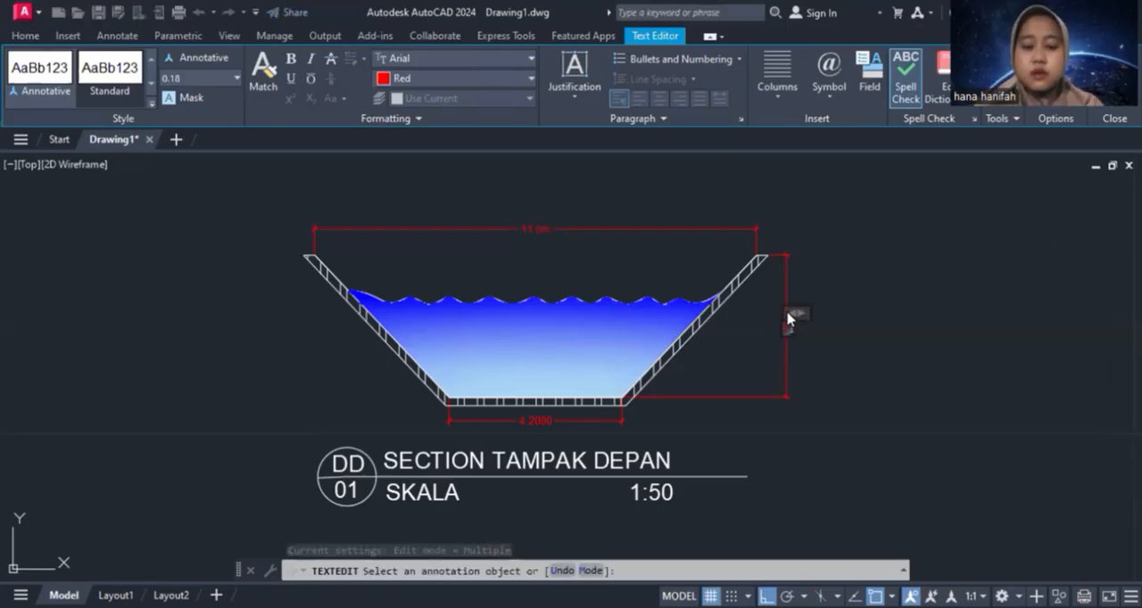
left_click(543, 418)
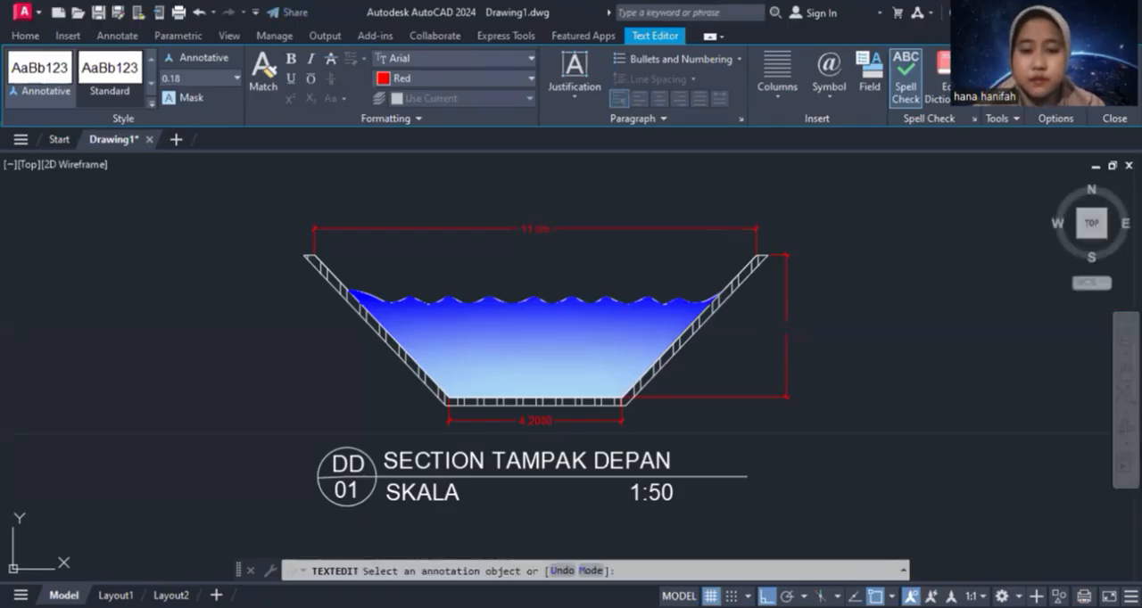
left_click(540, 420)
key("BackSpace")
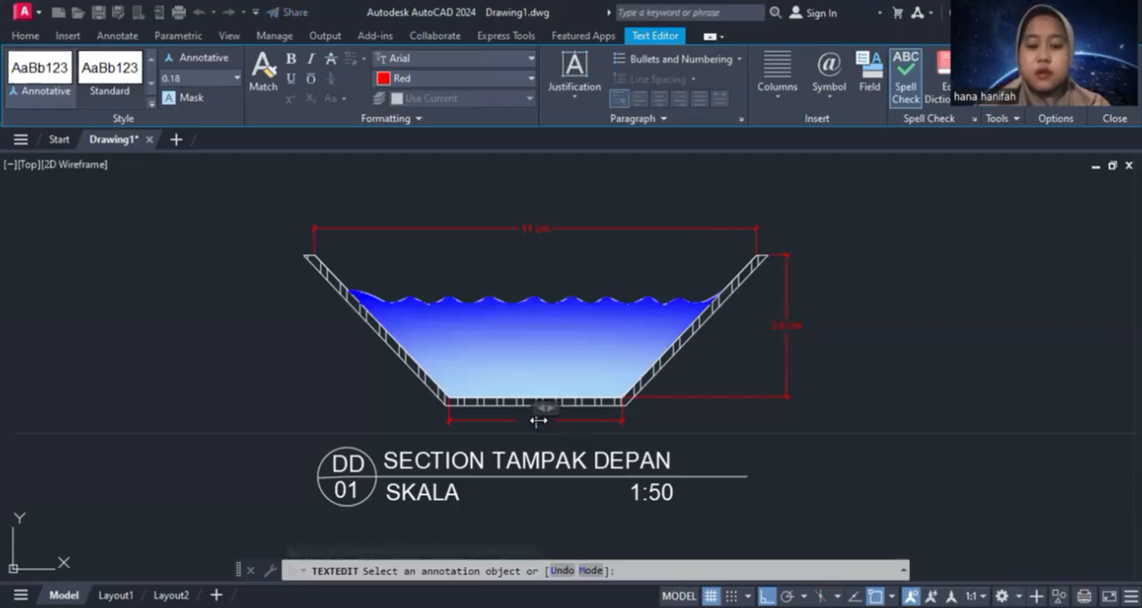
left_click(293, 165)
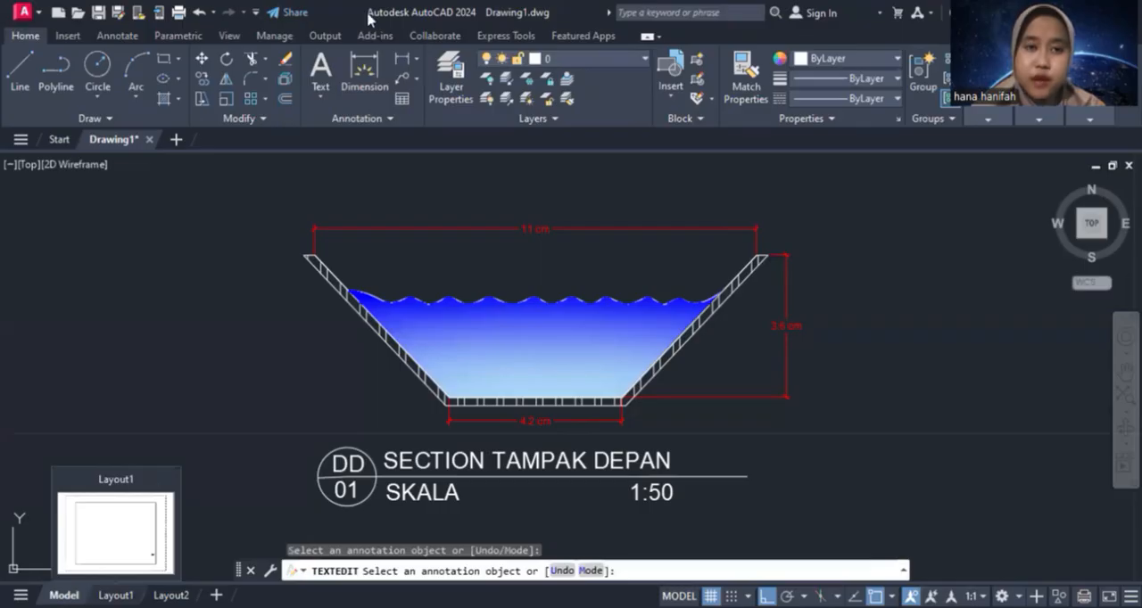
Start plotting the drawing with the DWG To PDF plotter and ISO full bleed A4 (297 x 210 mm) paper
left_click(179, 13)
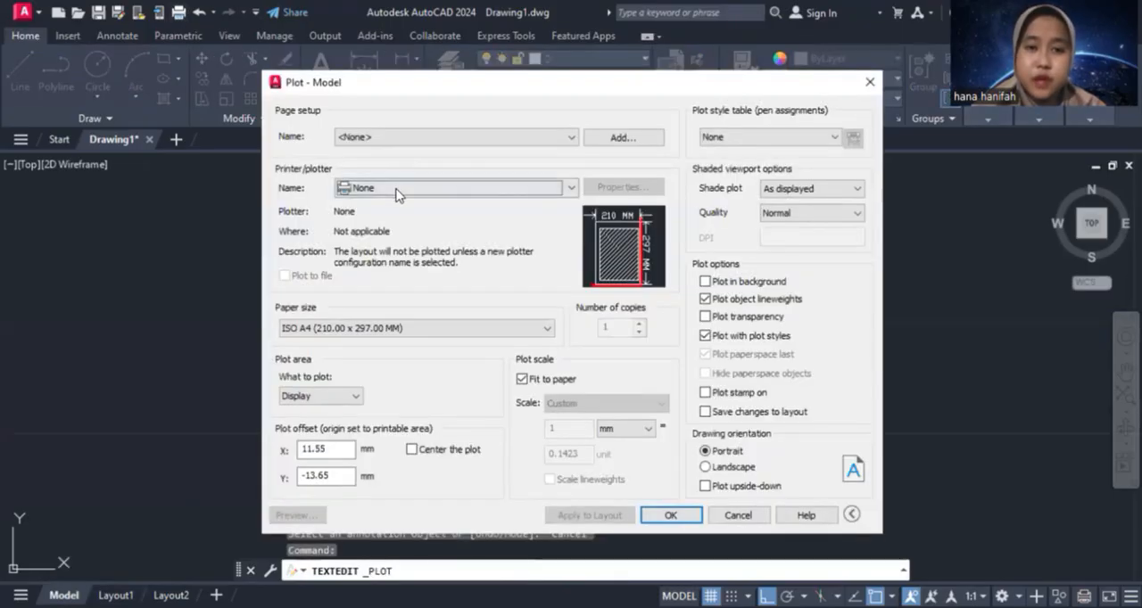
left_click(397, 188)
left_click(405, 411)
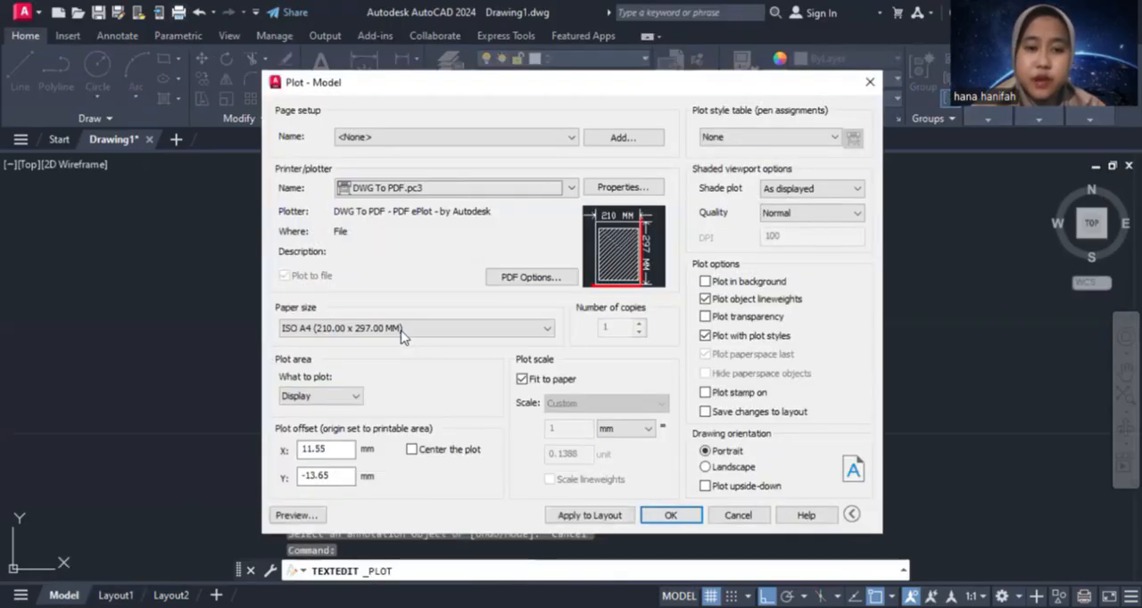
left_click(401, 328)
left_click(386, 238)
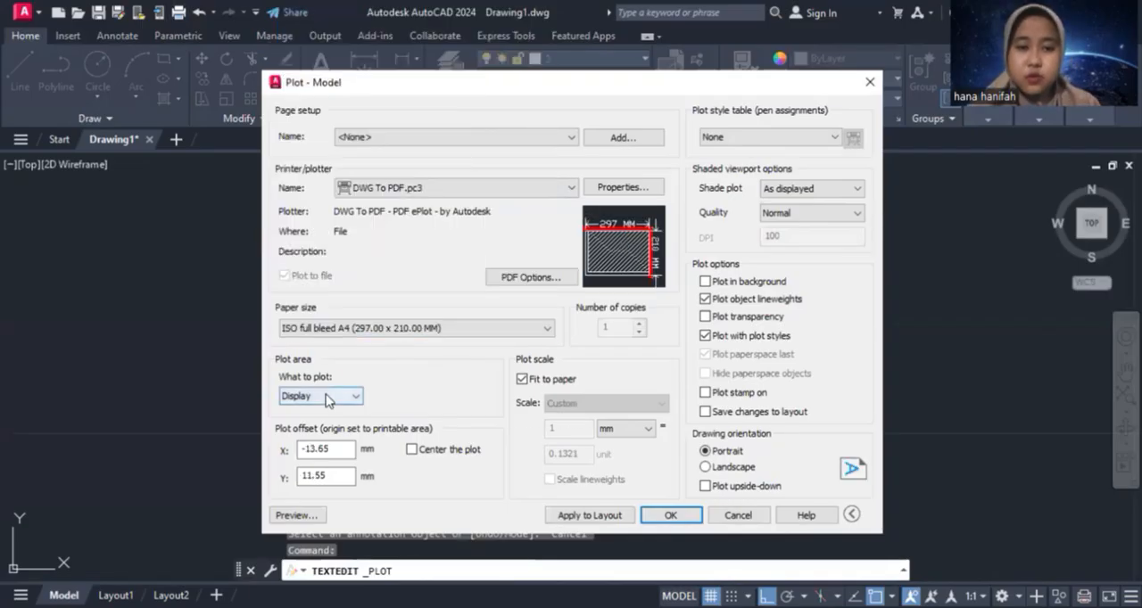
Set the plot to Extents, centred on the paper in landscape orientation, and check it in the plot preview
left_click(325, 396)
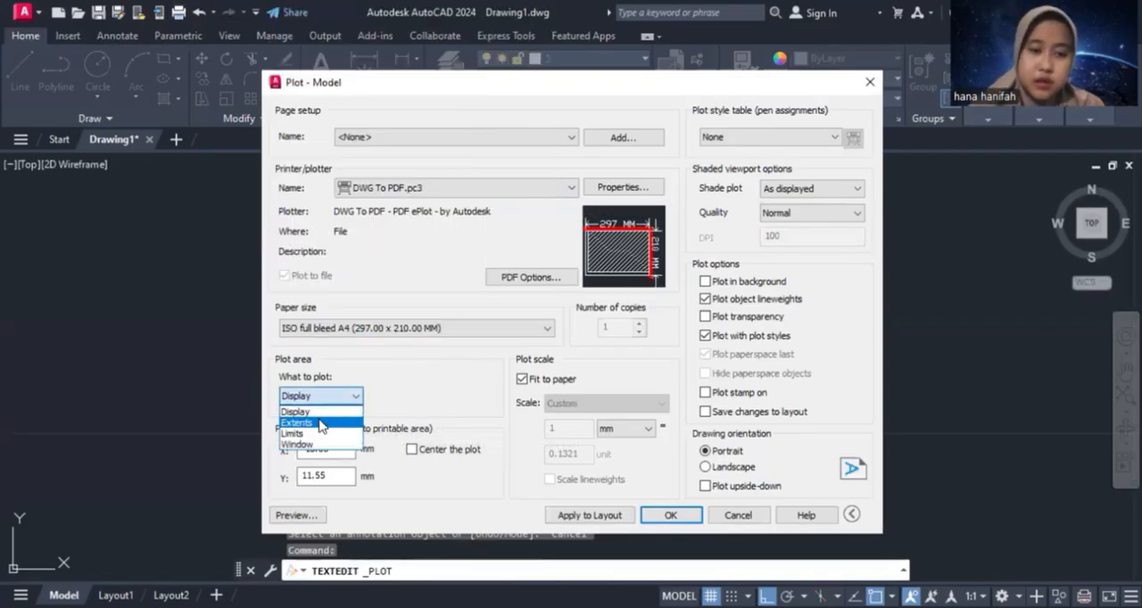
left_click(320, 423)
left_click(411, 450)
left_click(706, 466)
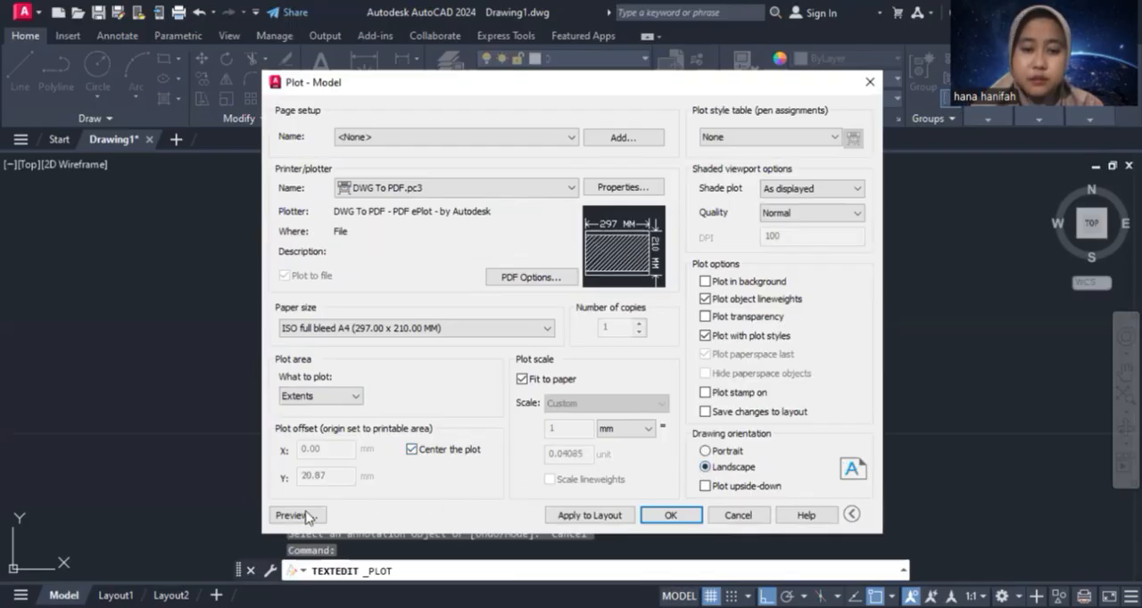
left_click(295, 516)
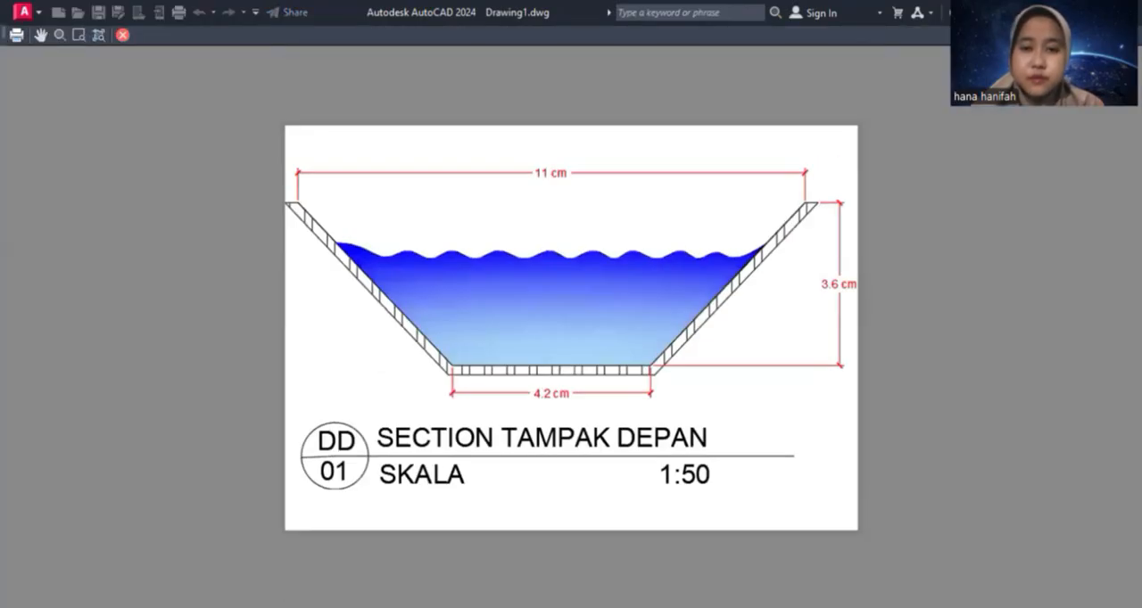
left_click(123, 41)
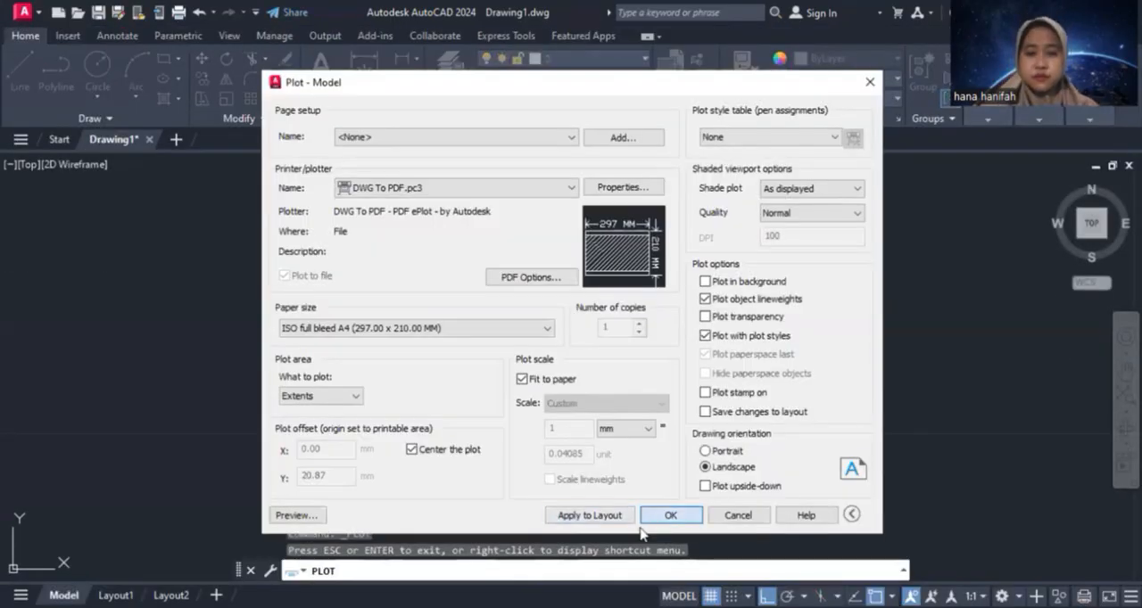
Plot the drawing to a PDF named "Drainase Depan" in the Documents folder
left_click(646, 521)
left_click(581, 471)
left_click_drag(582, 471, 482, 470)
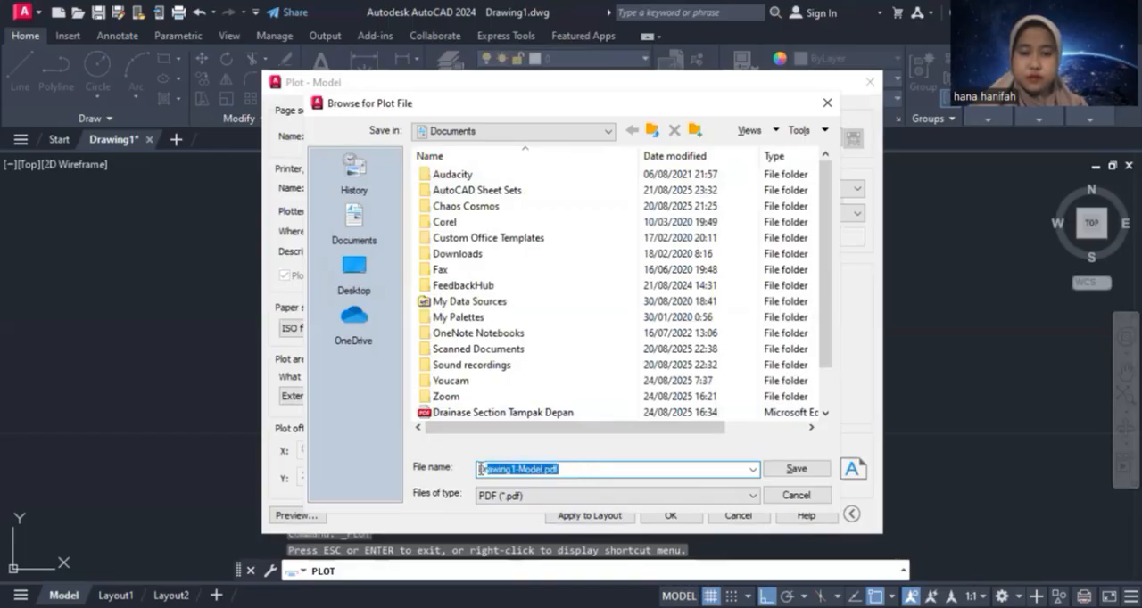
key("BackSpace")
type("Drainase")
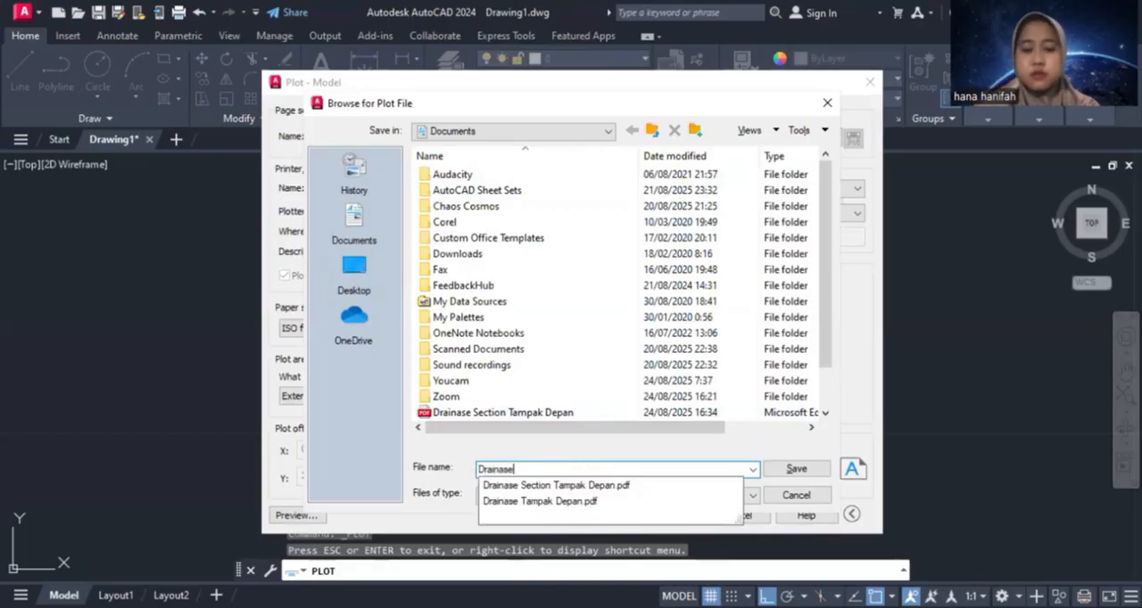
type(" Depan")
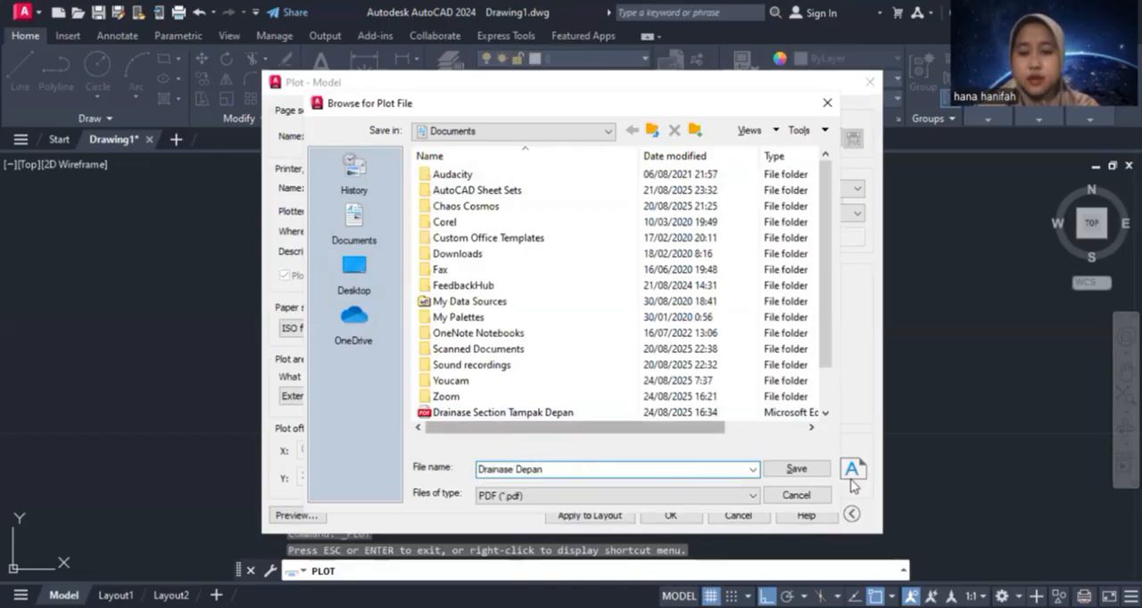
left_click(794, 469)
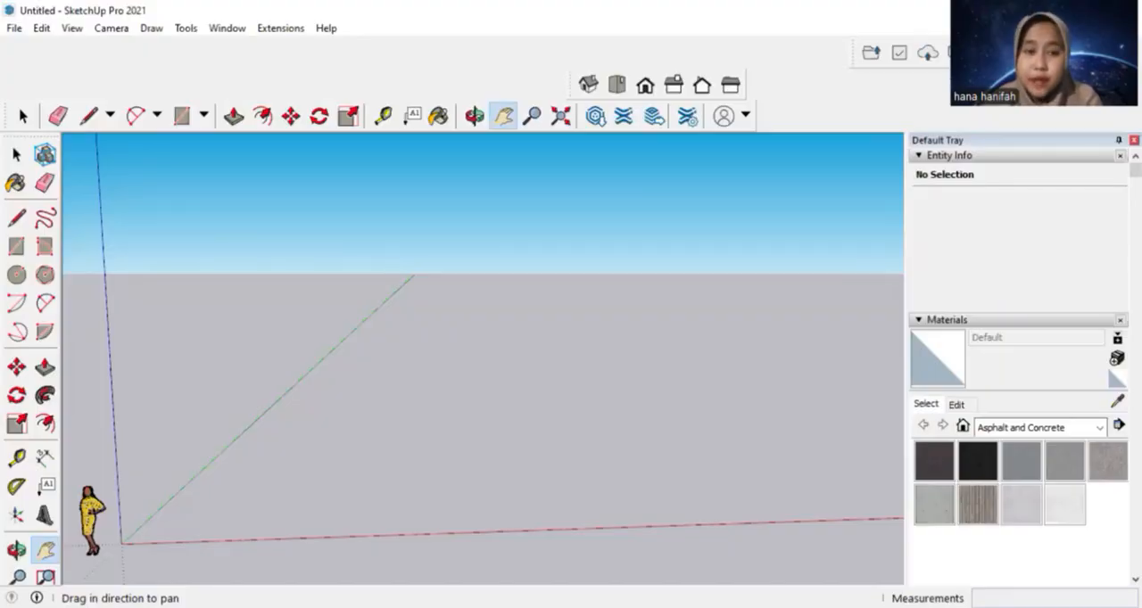
Switch to SketchUp and review which toolbars are enabled in the list of available toolbars
left_click(71, 28)
left_click(135, 46)
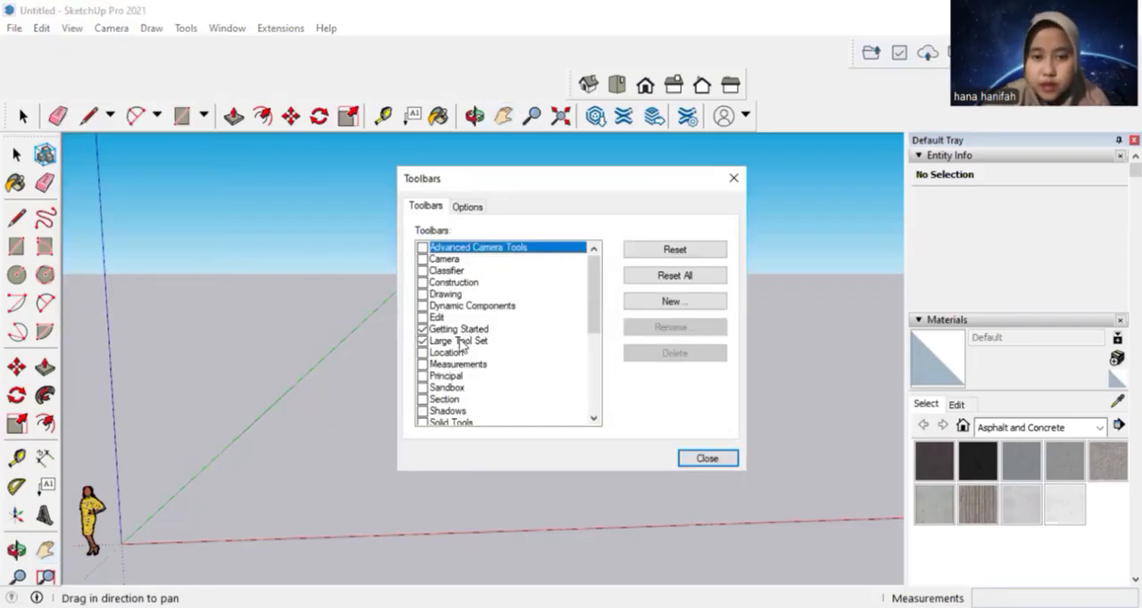
scroll(462, 351, "down", 4)
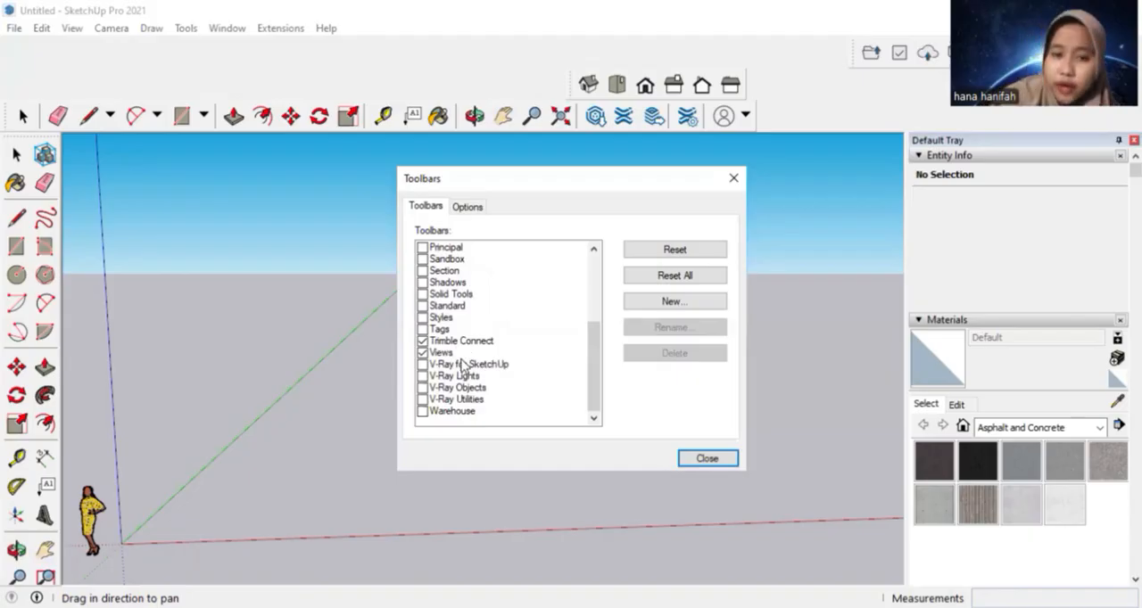
left_click(730, 464)
Set the model's measurement unit format to Decimal, with length in meters
left_click(225, 29)
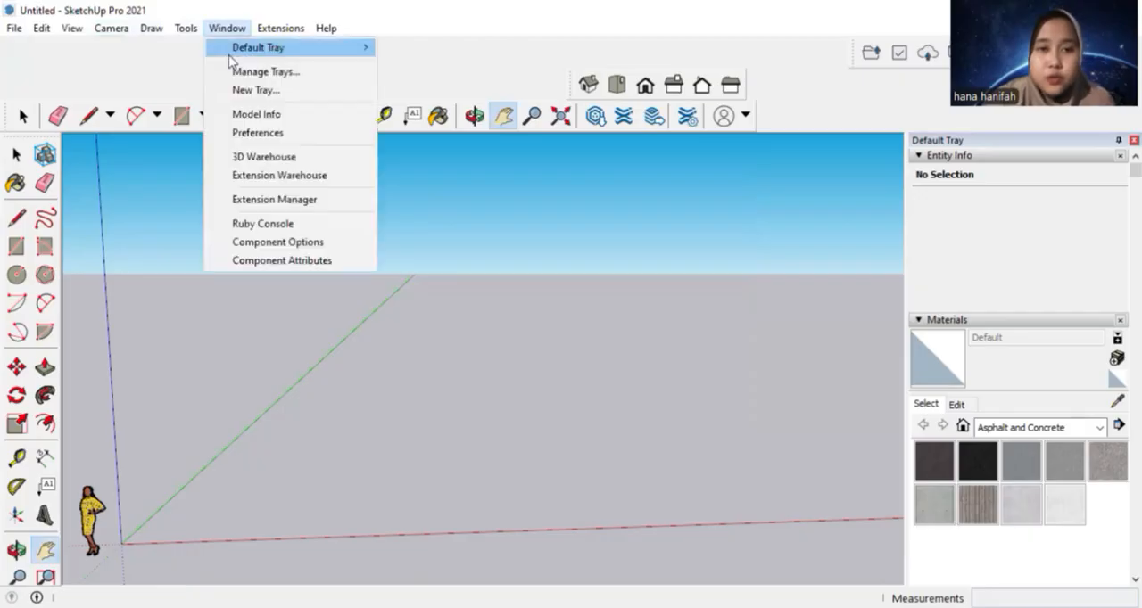
left_click(269, 117)
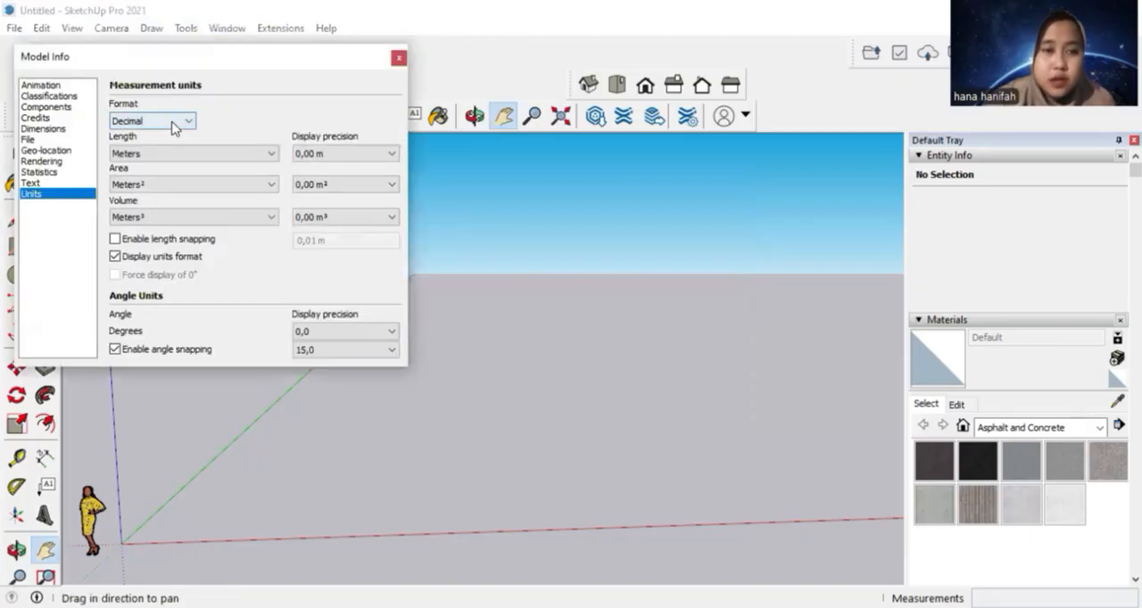
left_click(173, 124)
left_click(181, 148)
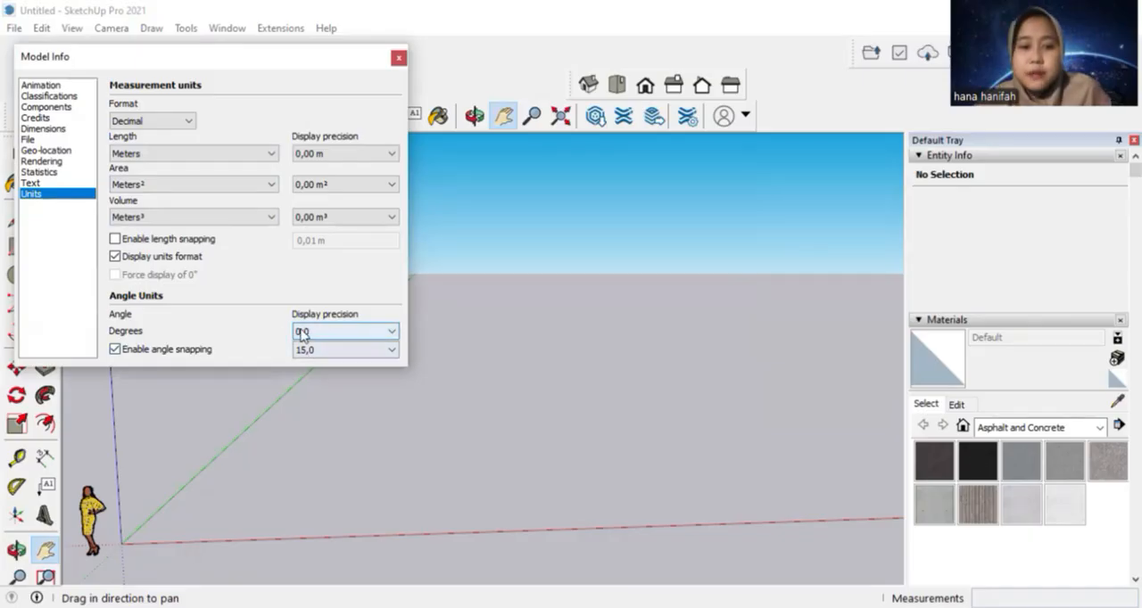
left_click(399, 61)
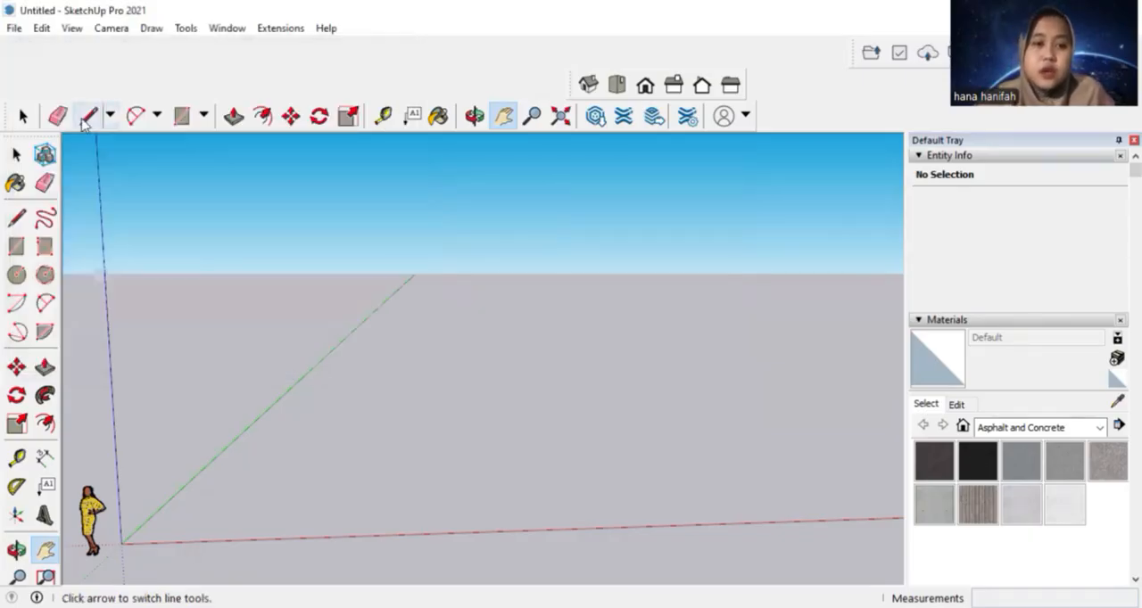
Draw an 11 m horizontal line along the red axis as the top edge of the channel section
left_click(88, 116)
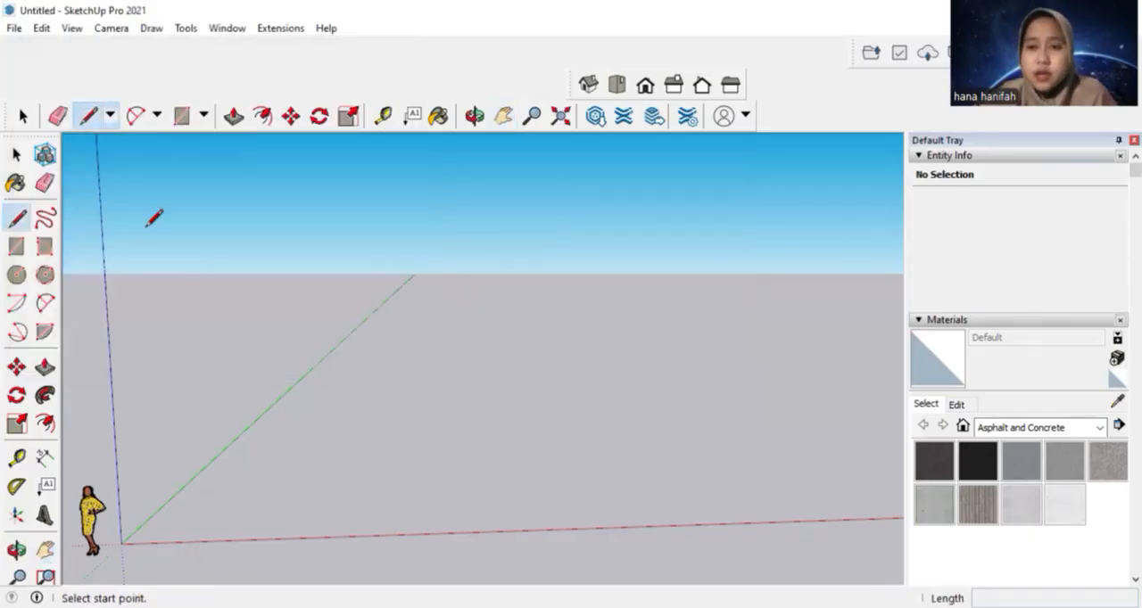
left_click_drag(201, 228, 443, 229)
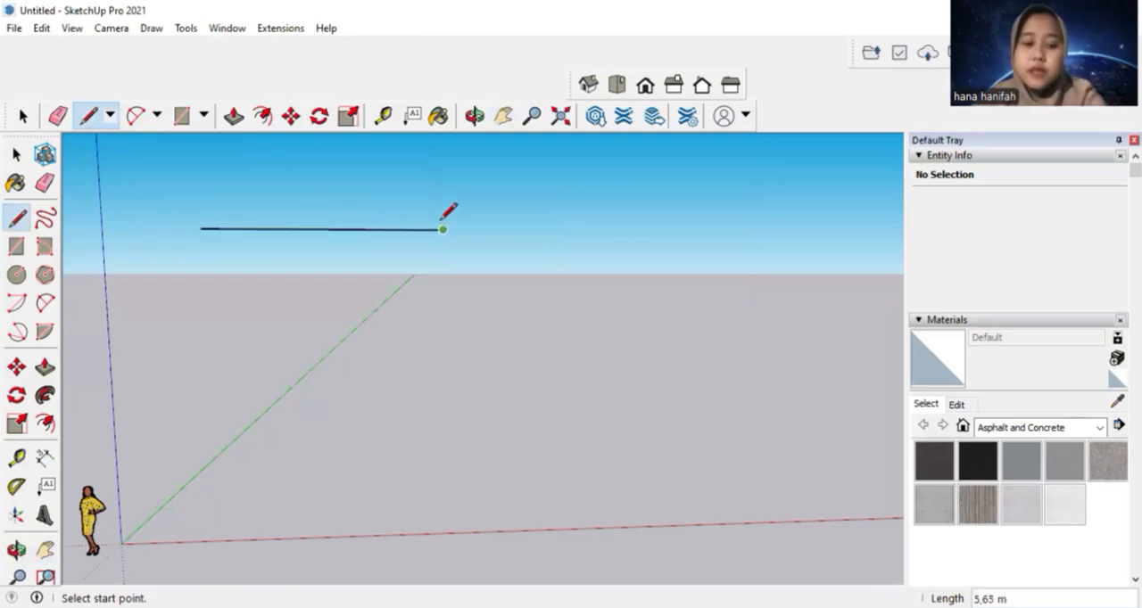
type("11")
key("Return")
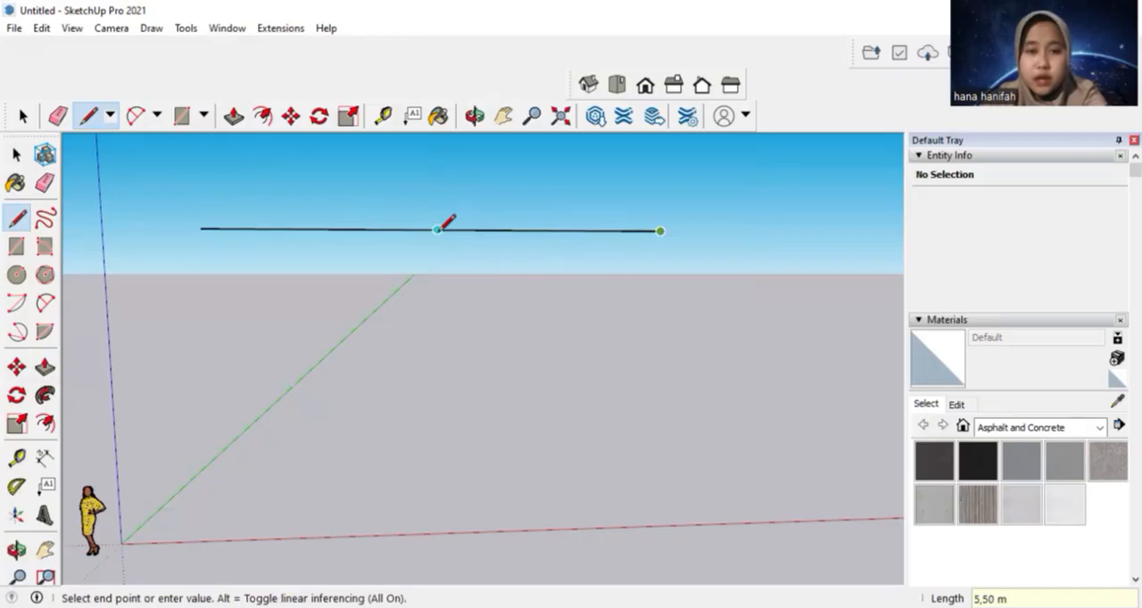
key("Escape")
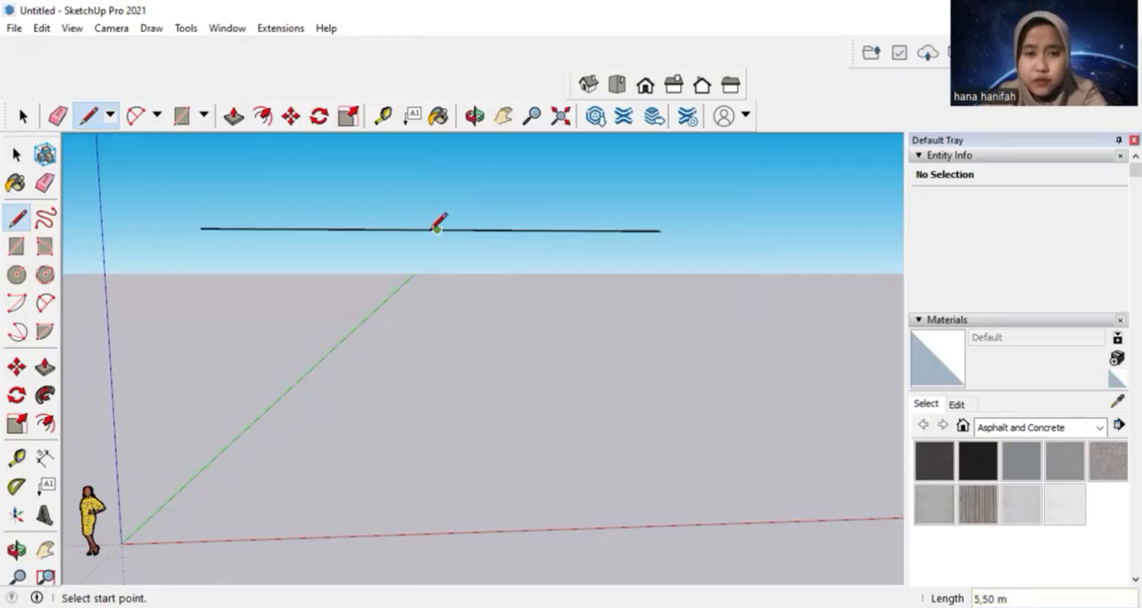
Draw a 3.6 m vertical line down the blue axis from the midpoint of the top edge
left_click(436, 229)
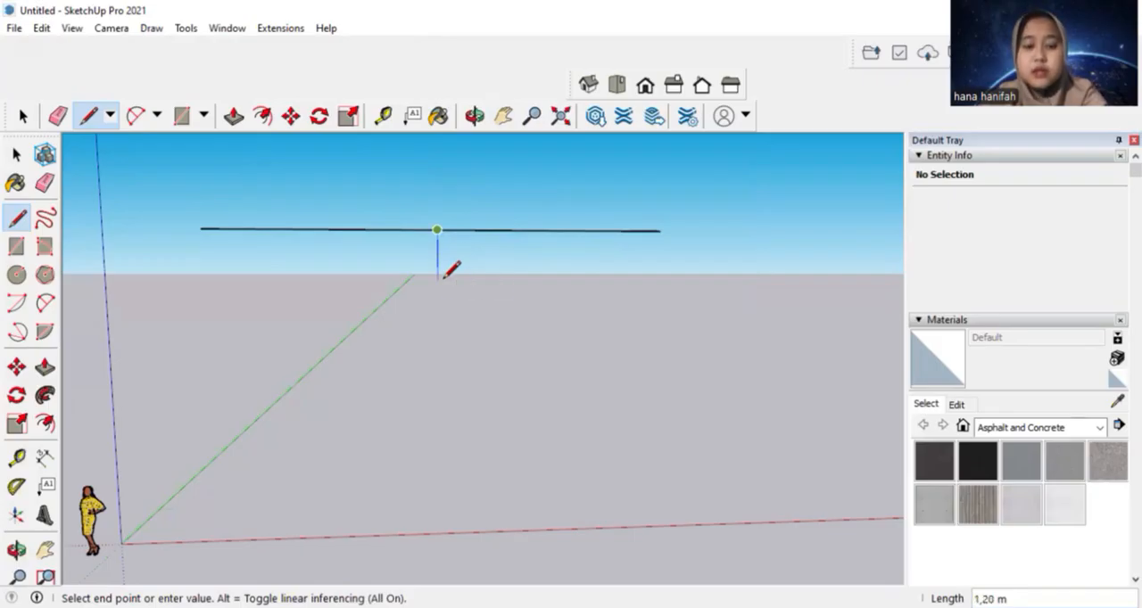
type("3,6")
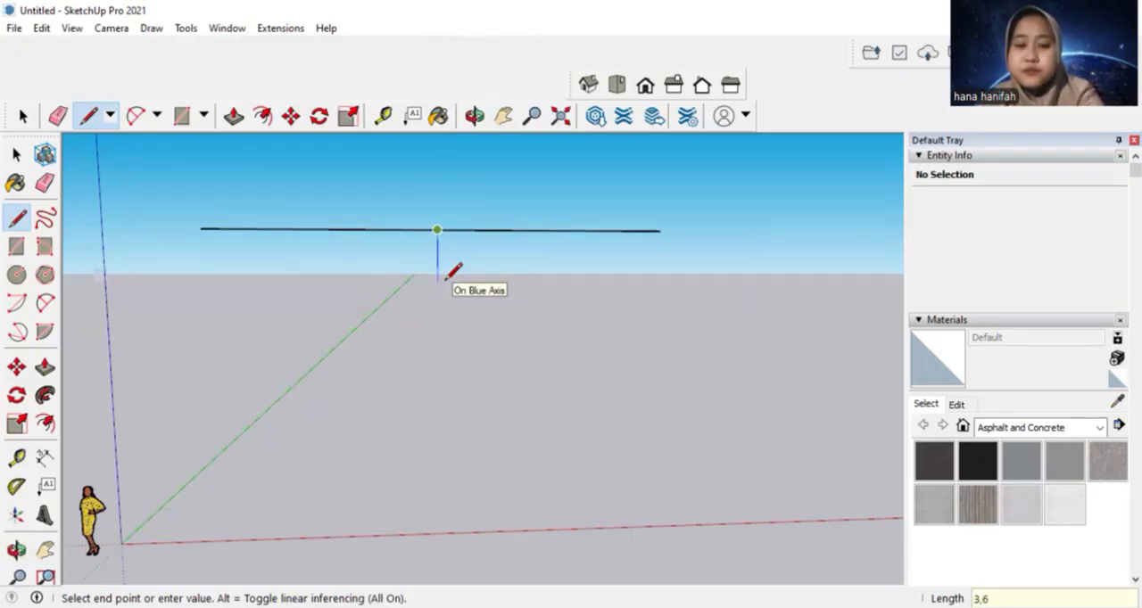
key("Return")
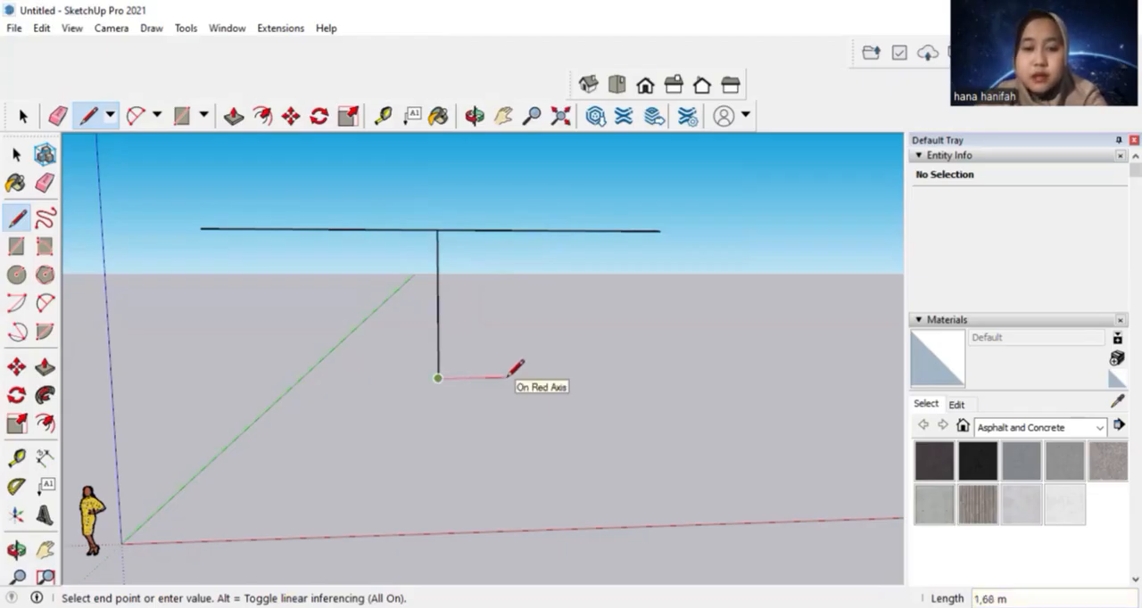
Draw a 2.1 m line along the red axis to each side of the vertical line's lower end
type("2,1")
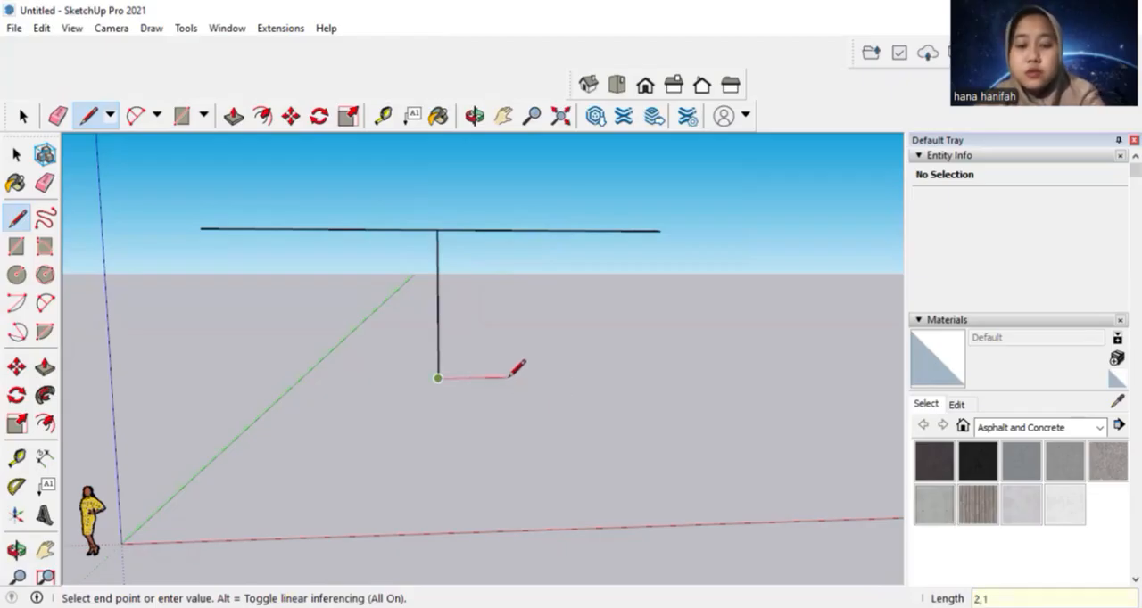
key("Return")
key("Escape")
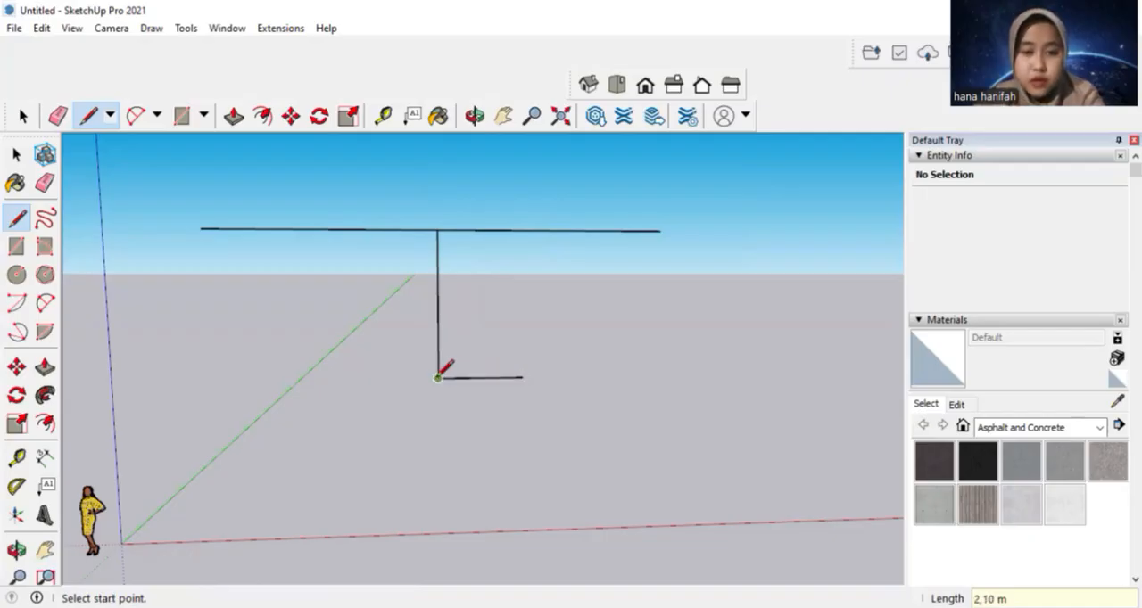
left_click(437, 377)
type("2")
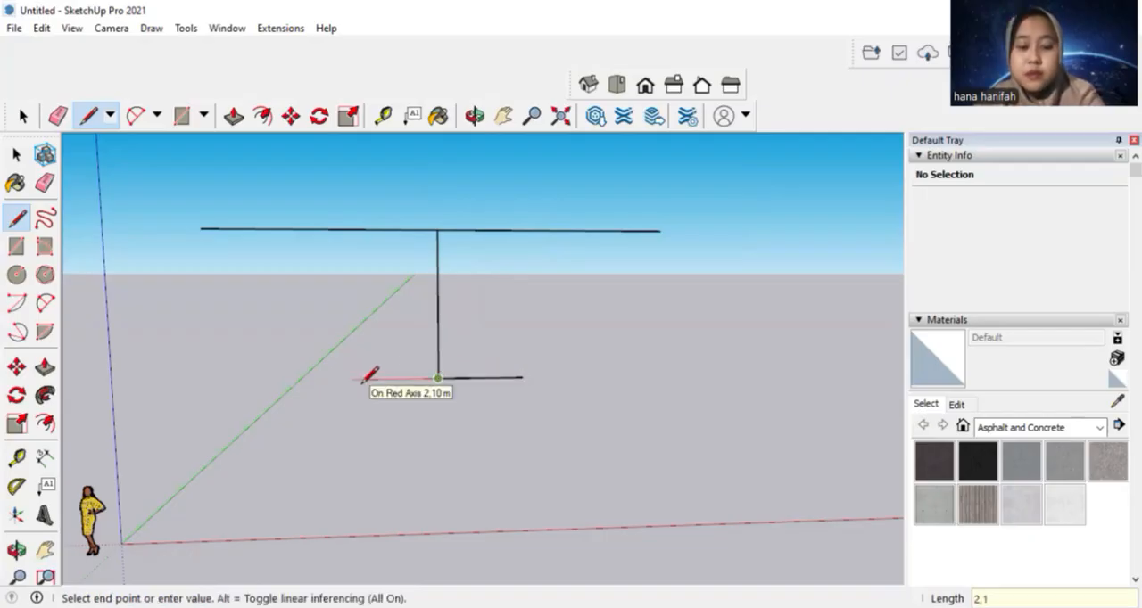
type(",1")
key("Return")
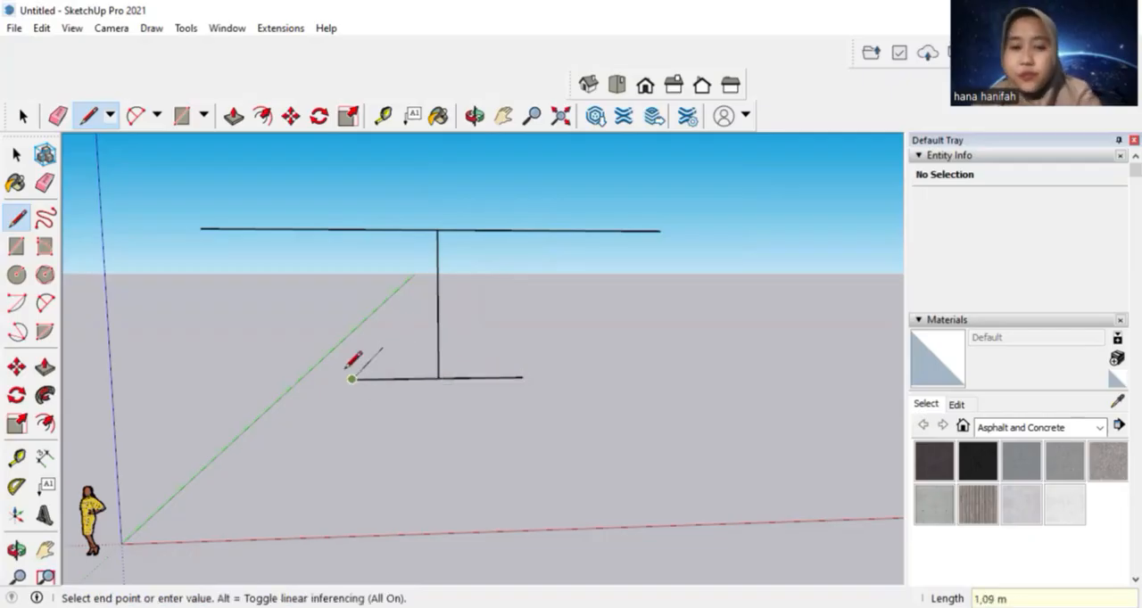
Close the trapezoid by joining both ends of the bottom edge to the matching ends of the top edge
left_click(200, 229)
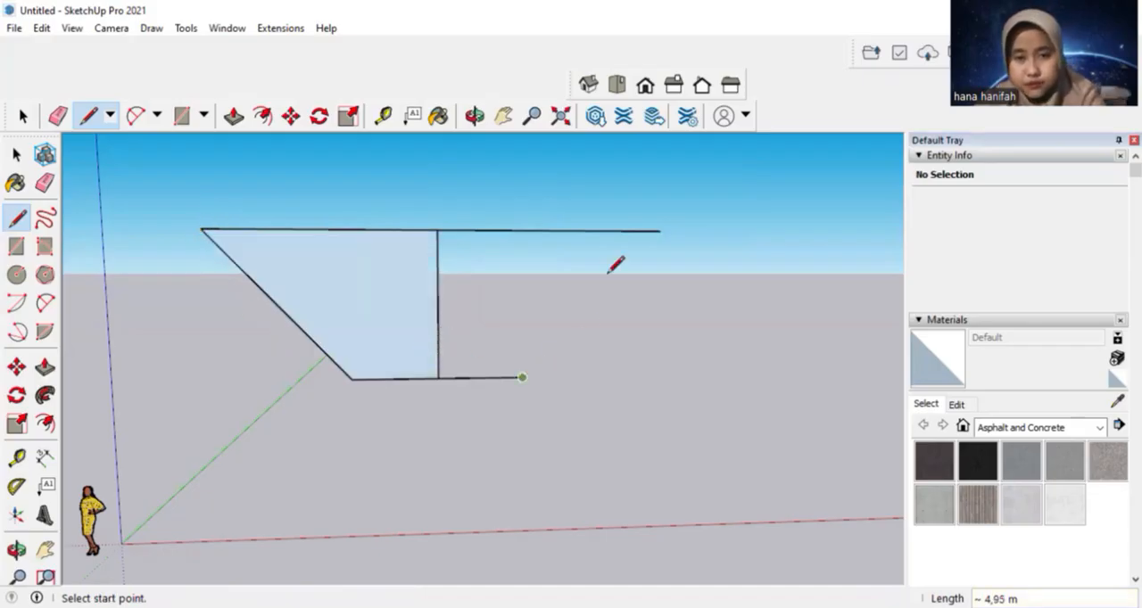
left_click(522, 376)
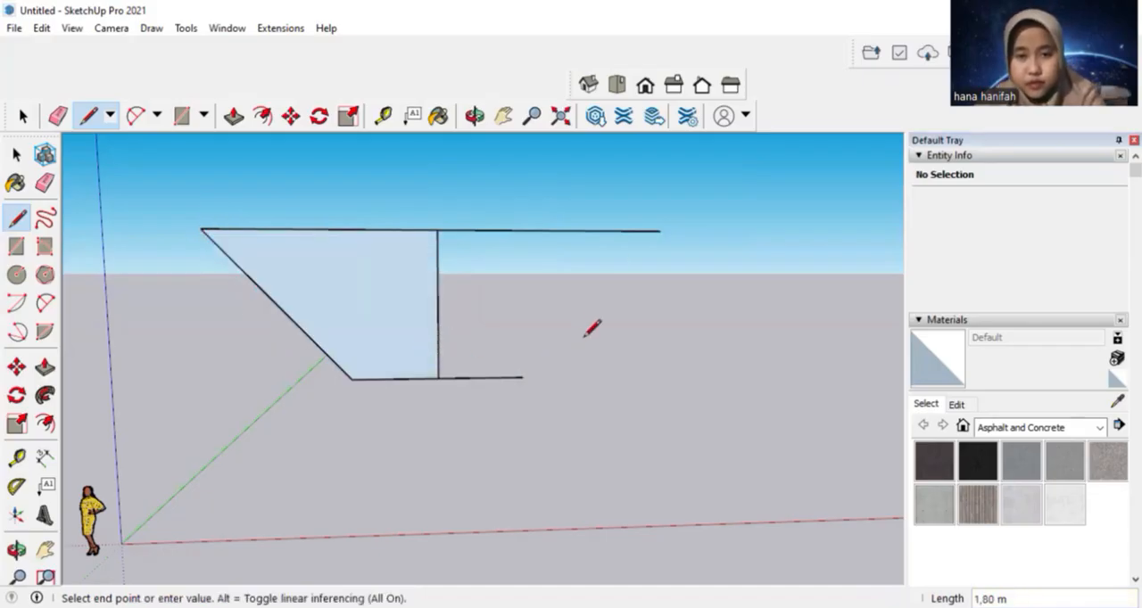
left_click(661, 231)
middle_click_drag(658, 339, 625, 348)
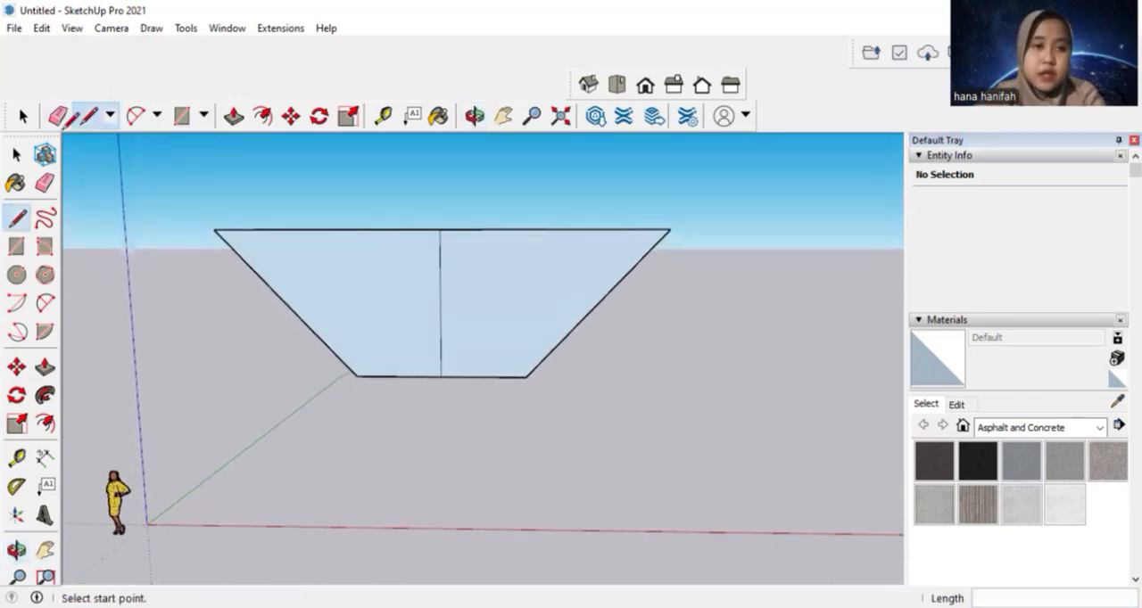
Erase the vertical centre line of the trapezoid and offset its outline outward to form the channel wall
left_click(59, 116)
left_click(441, 286)
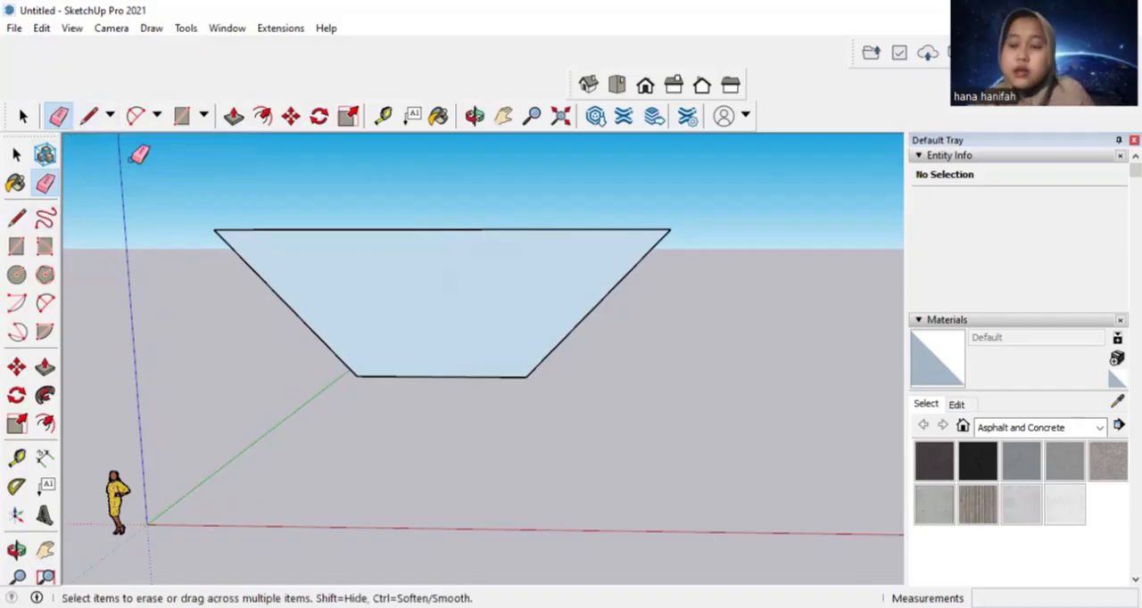
left_click(259, 118)
left_click(425, 284)
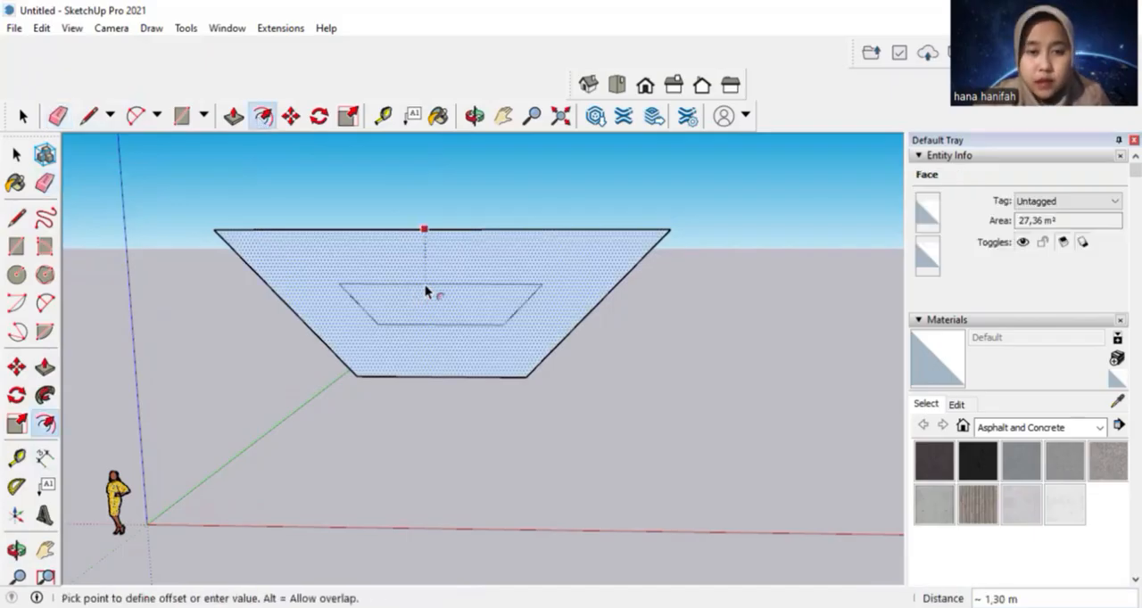
left_click(423, 218)
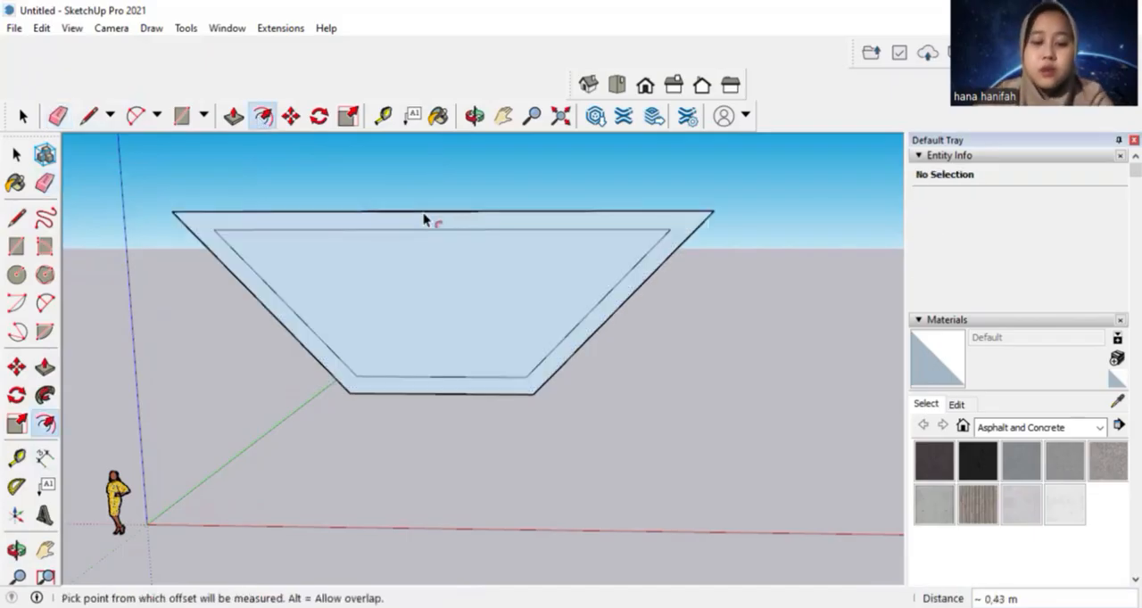
Extend the inner top edge horizontally at both ends to meet the outer sloping sides
middle_click_drag(461, 536, 451, 467)
left_click(89, 116)
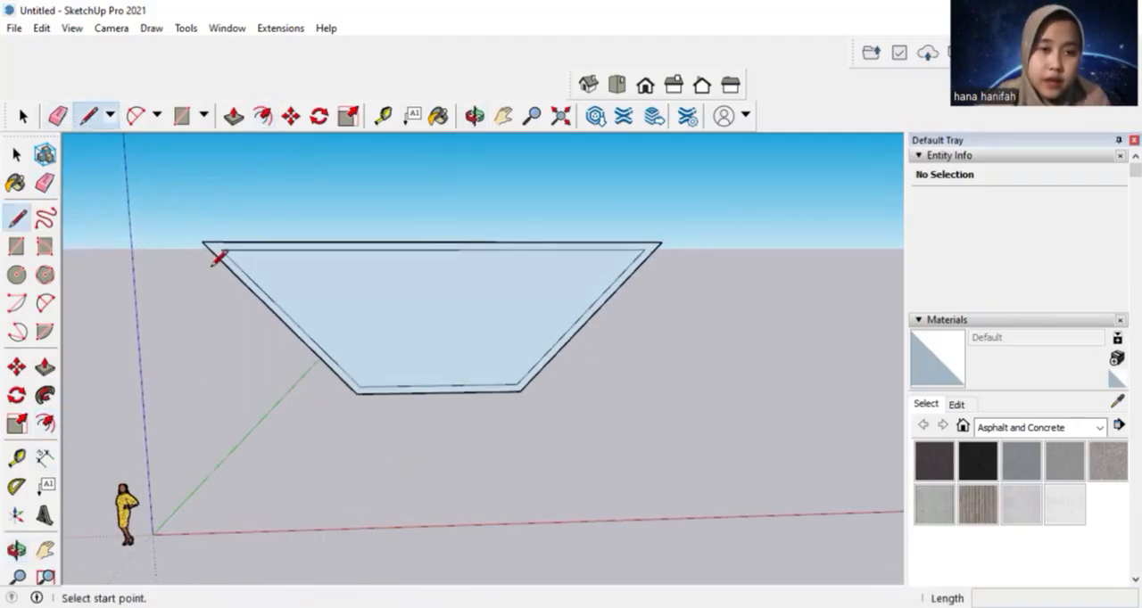
left_click(220, 249)
left_click(206, 243)
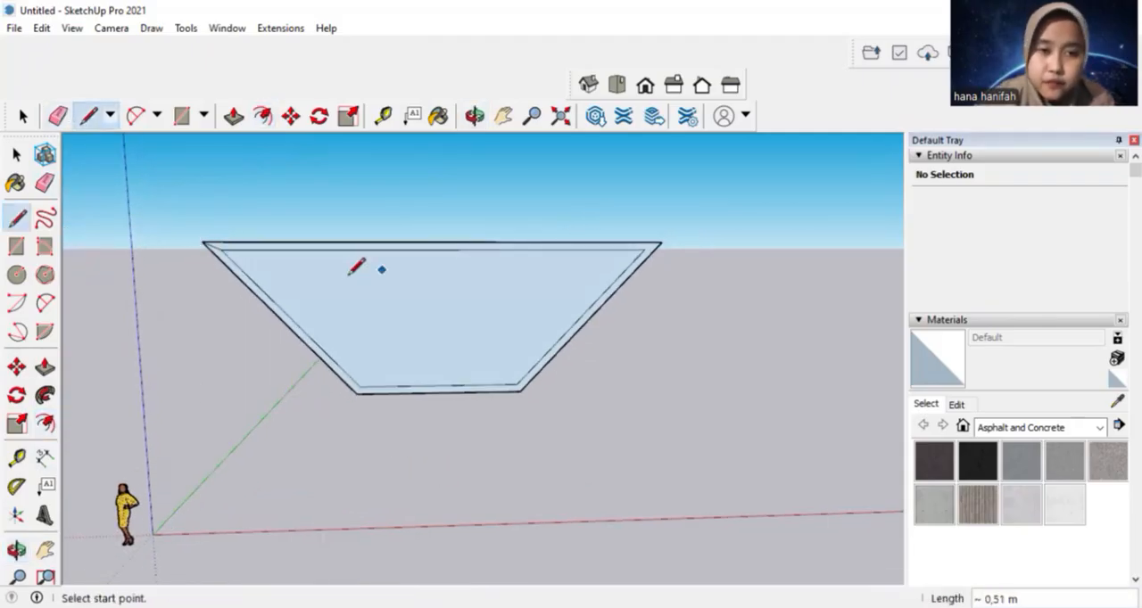
left_click(209, 249)
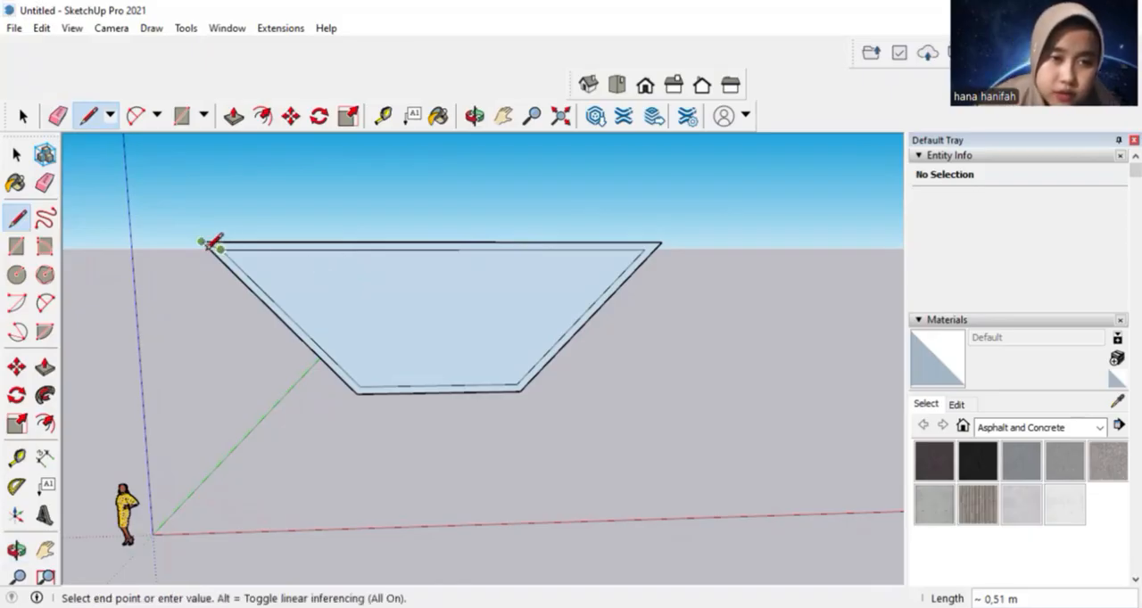
left_click(209, 249)
left_click(644, 250)
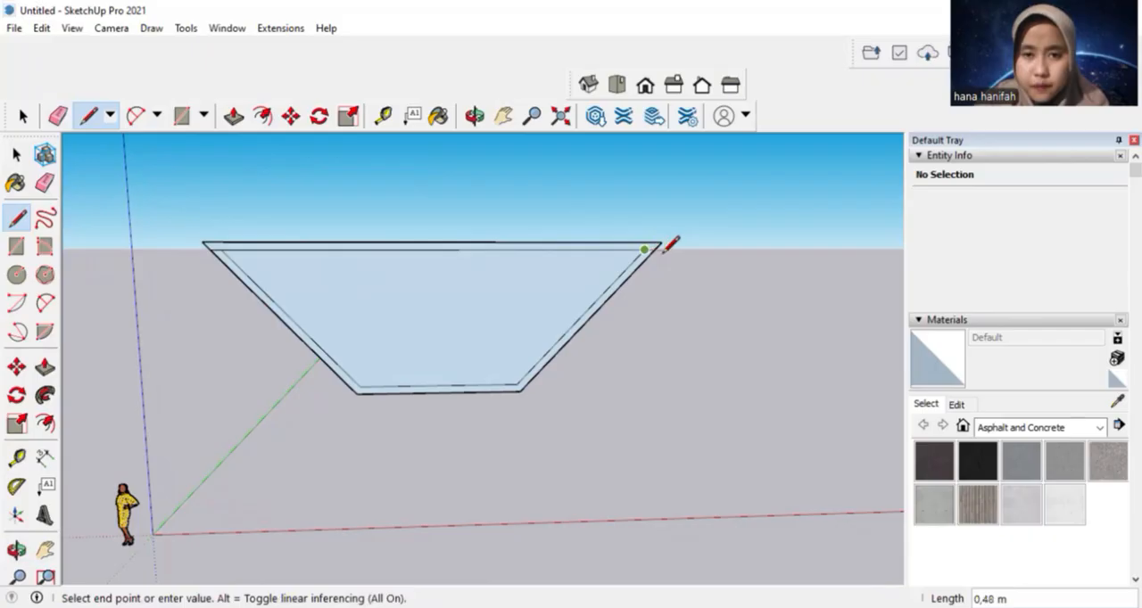
scroll(660, 246, "up", 4)
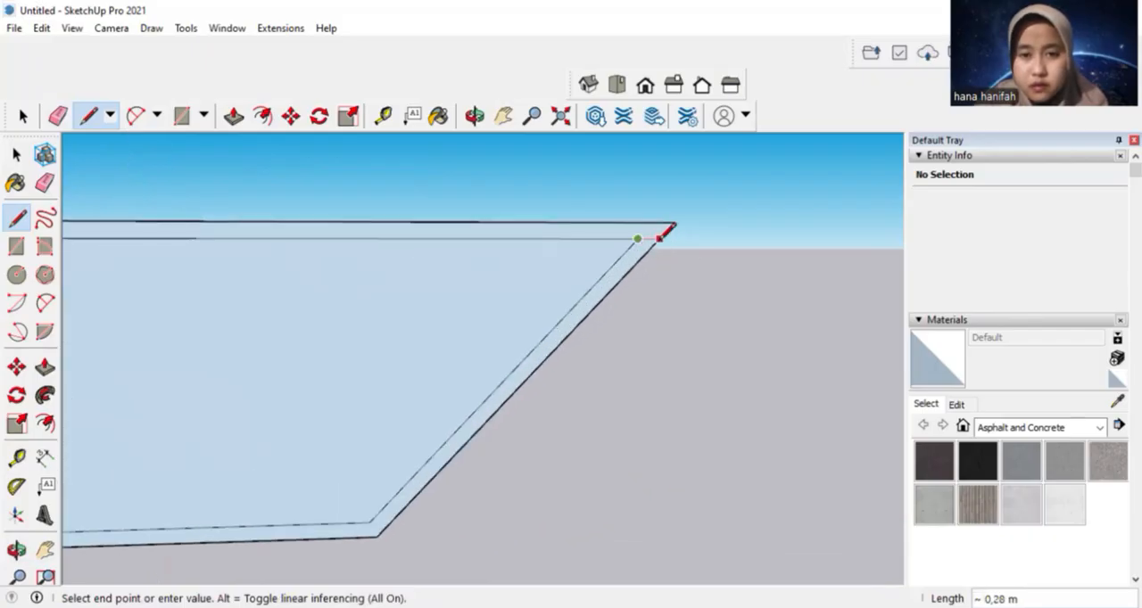
left_click(671, 225)
Erase the outer top edge and the leftover corner stubs above the extended inner top edge
left_click(58, 116)
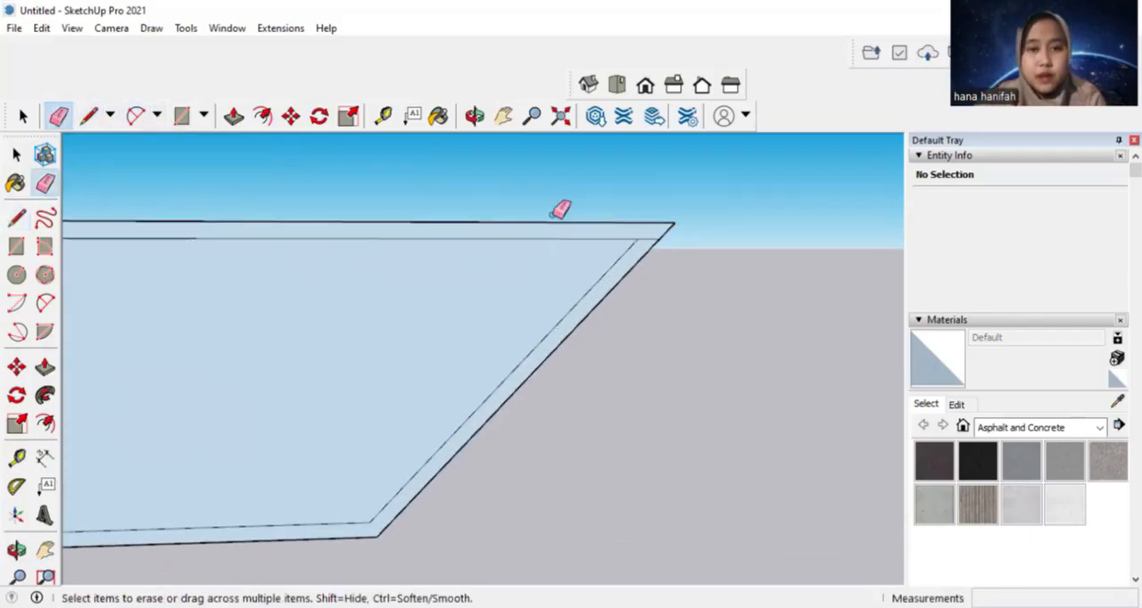
left_click(551, 222)
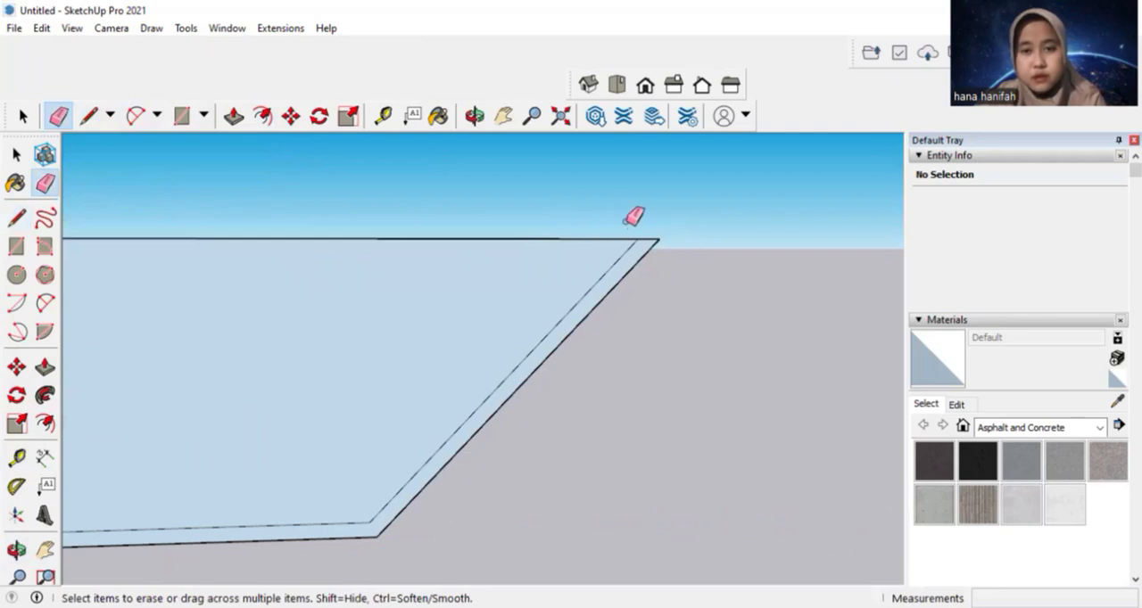
left_click(504, 116)
left_click_drag(382, 173, 828, 153)
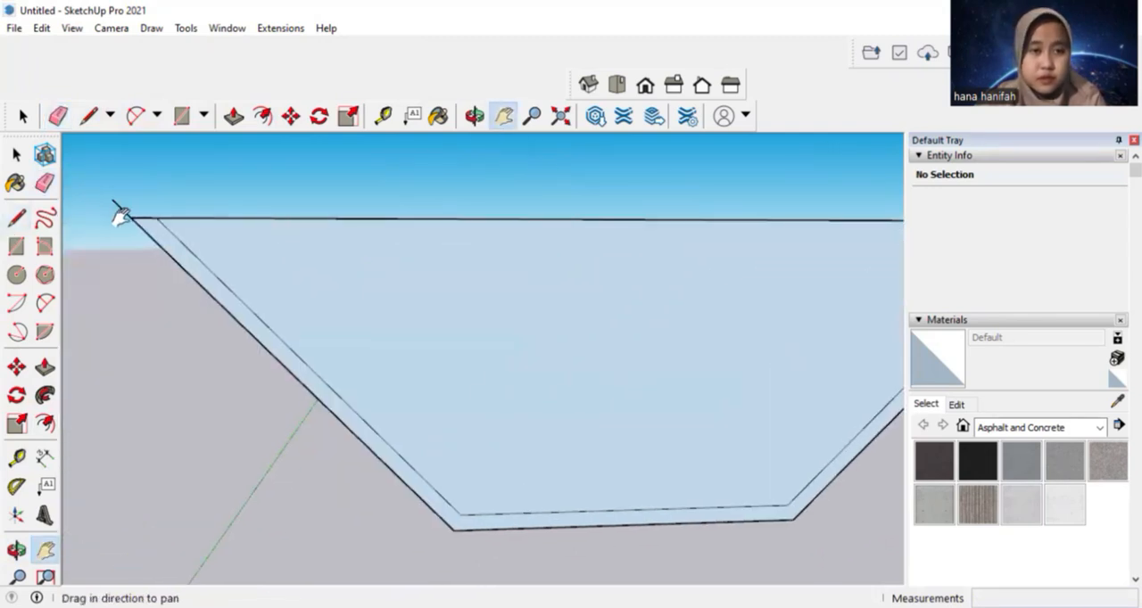
left_click(58, 116)
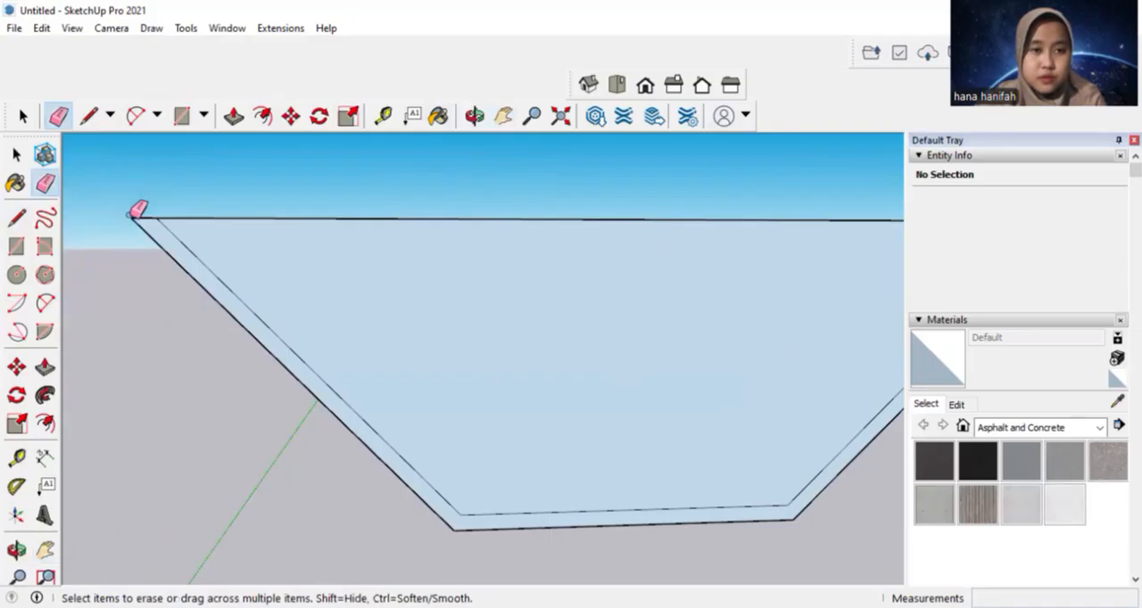
scroll(366, 184, "down", 3)
left_click(504, 116)
left_click_drag(504, 157, 436, 164)
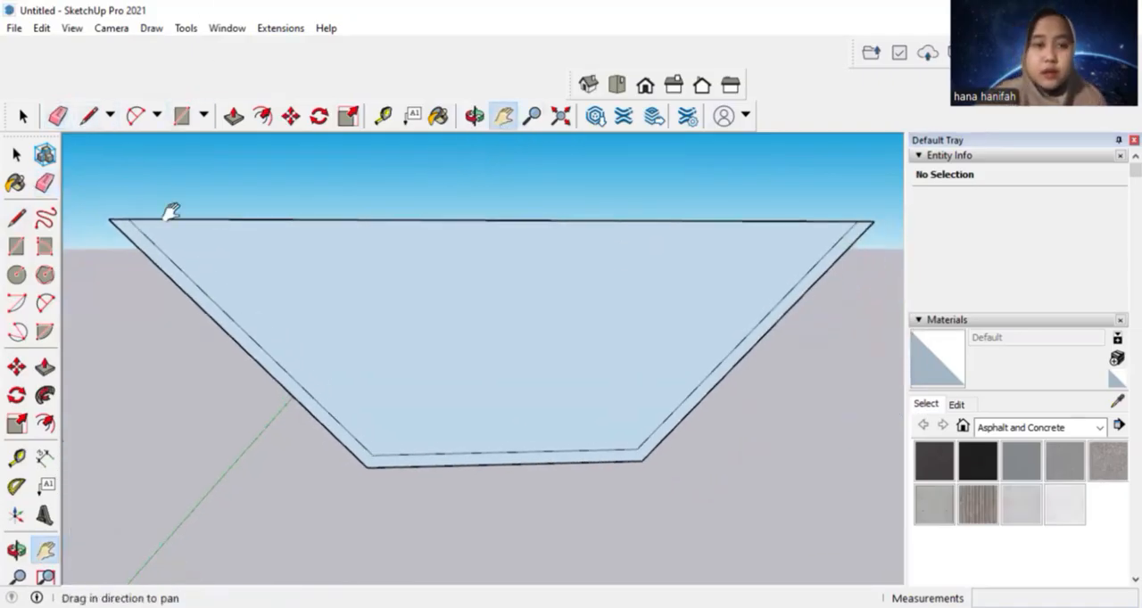
Draw a 1.2 m vertical line up from the inner bottom edge's midpoint, with horizontal lines from its upper end to both inner slopes
left_click(89, 116)
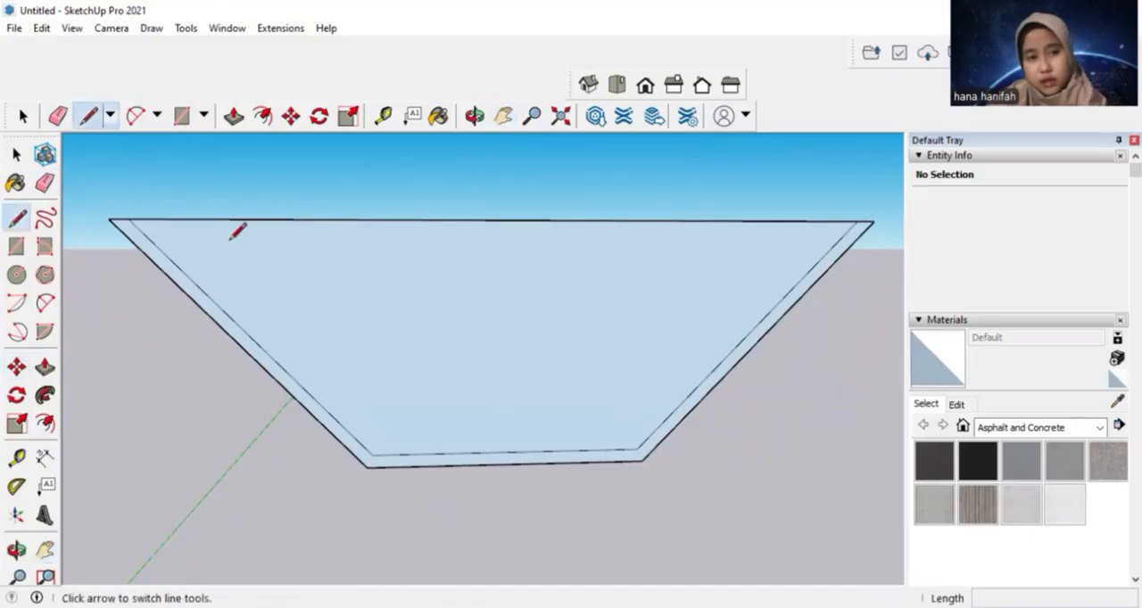
left_click(506, 451)
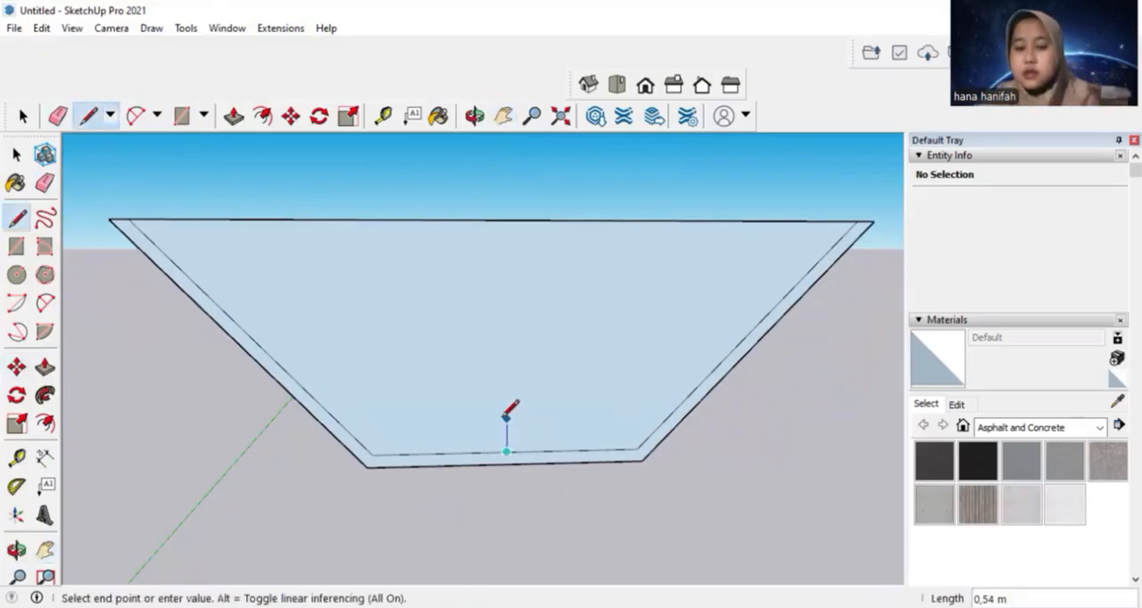
type("1,2")
key("Return")
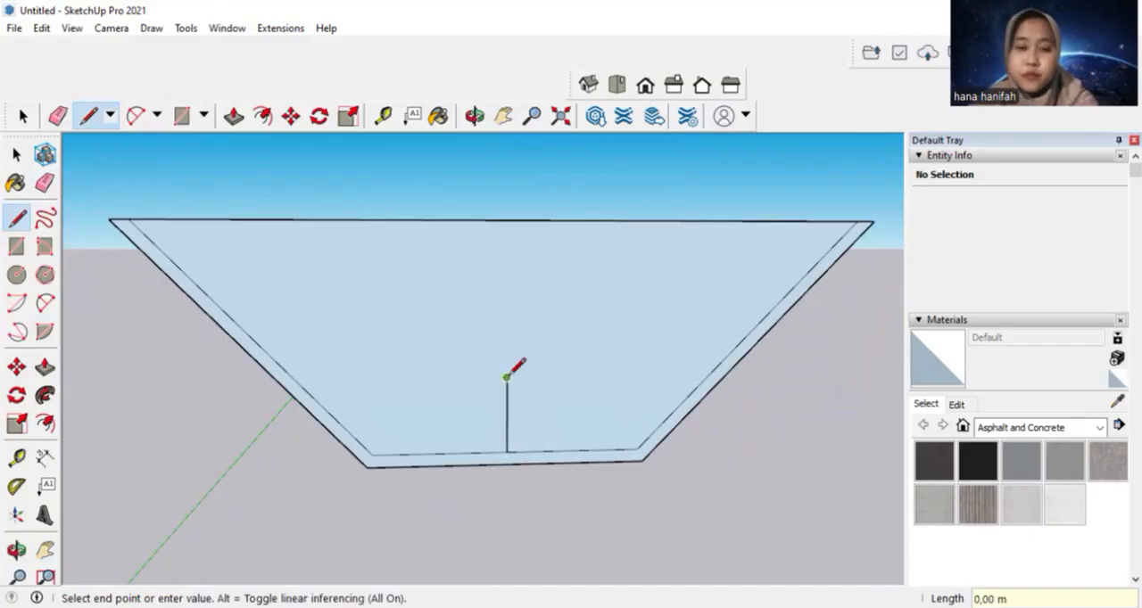
left_click(712, 375)
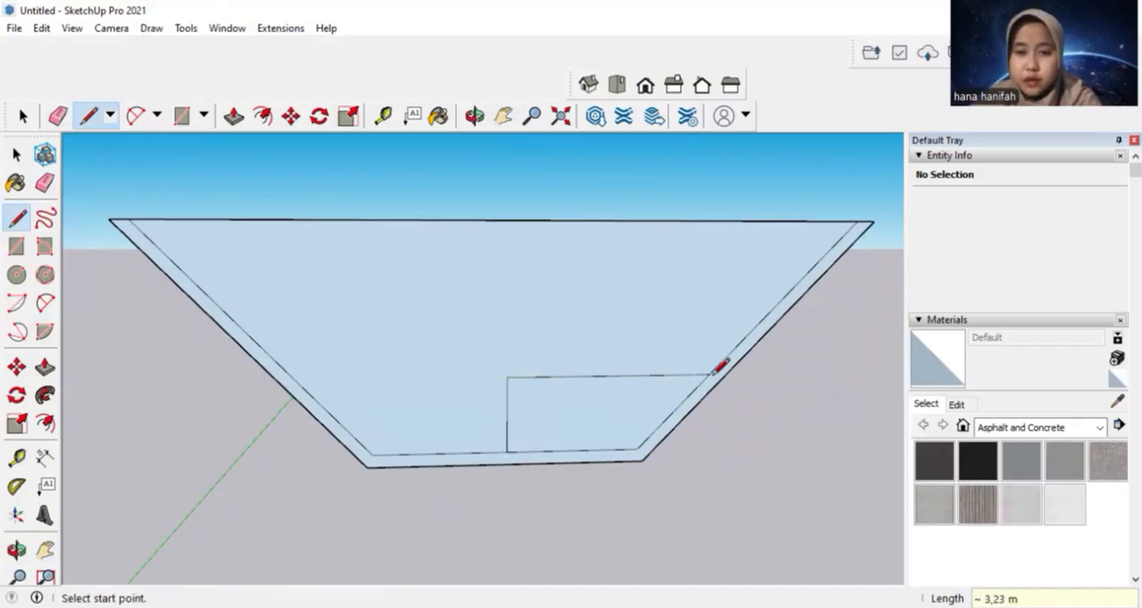
left_click(508, 377)
left_click(299, 380)
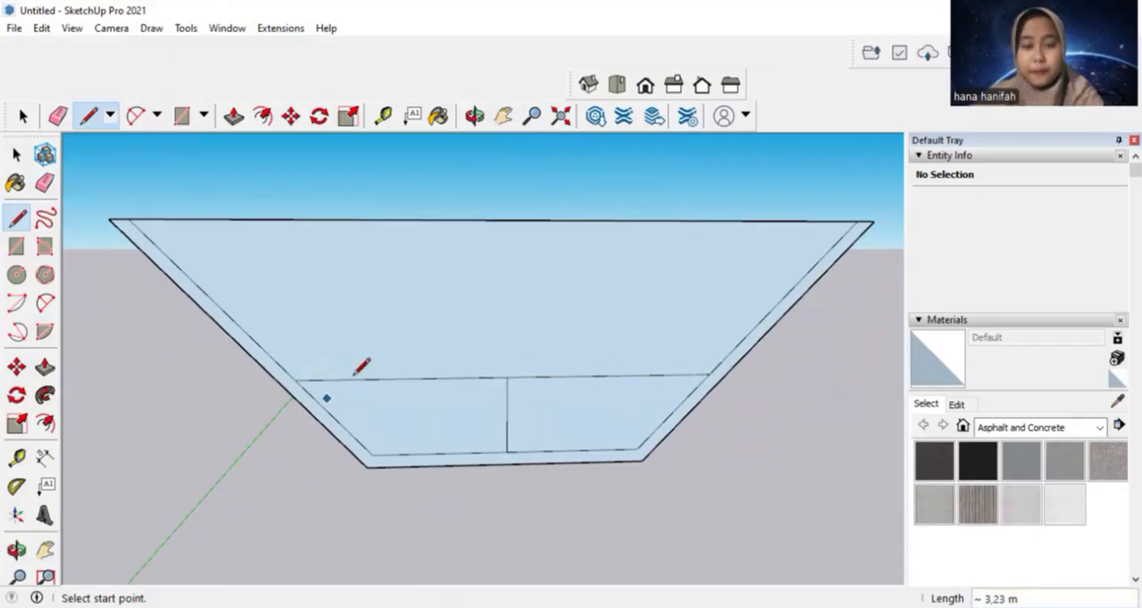
Erase the short vertical guide line and the top edge so the channel section is open above
left_click(58, 116)
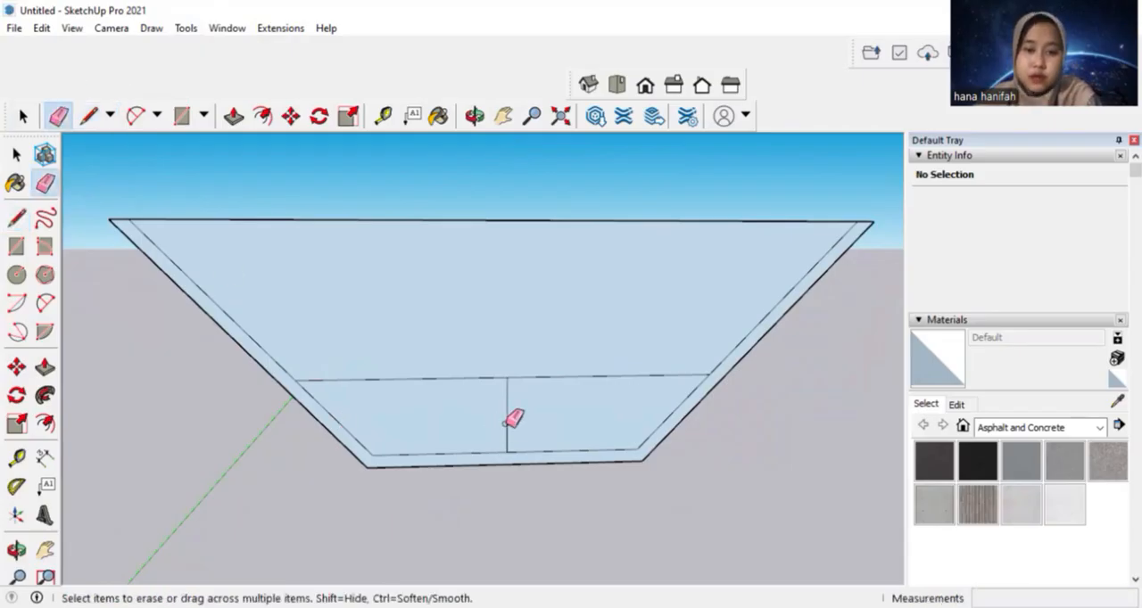
left_click(506, 423)
left_click(576, 220)
middle_click_drag(640, 204, 572, 232)
left_click(24, 116)
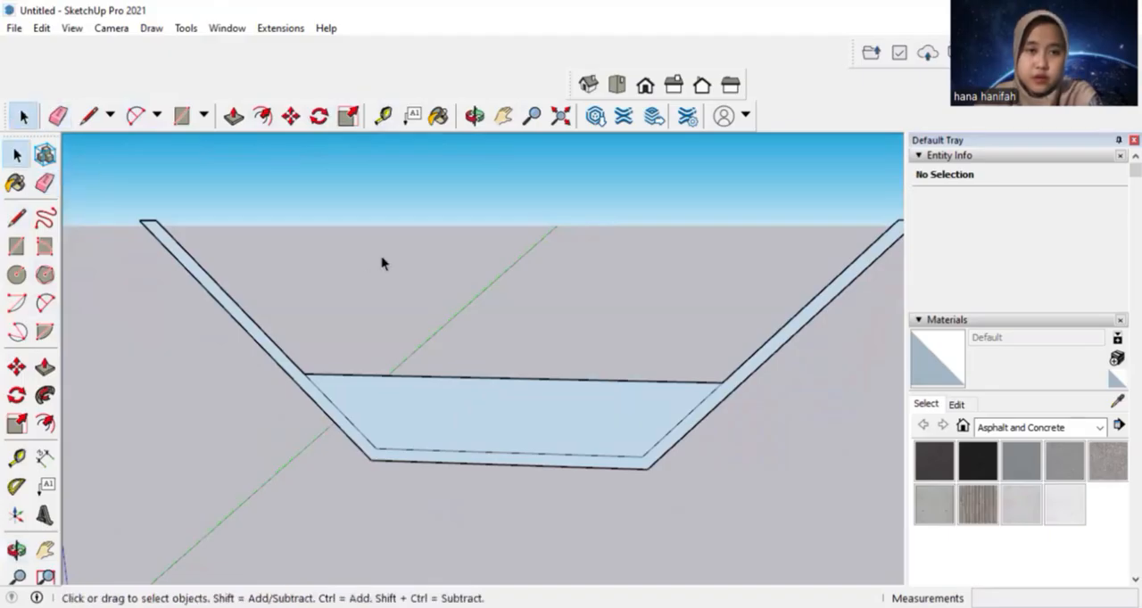
scroll(397, 272, "down", 3)
middle_click_drag(498, 274, 502, 265)
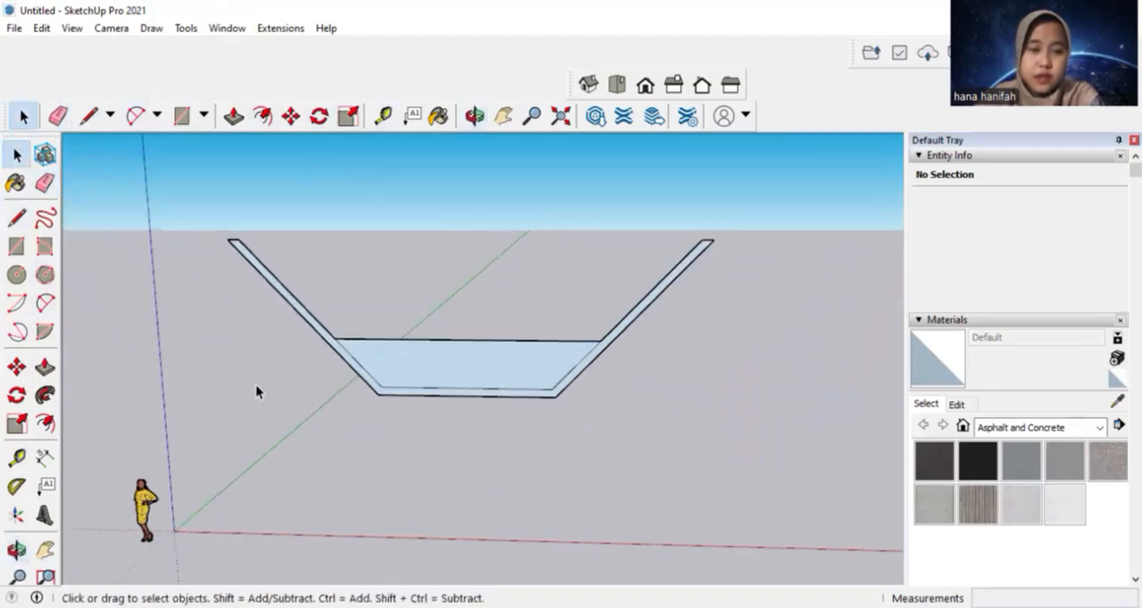
Extrude the channel wall profile 10 m with Push/Pull
left_click(44, 368)
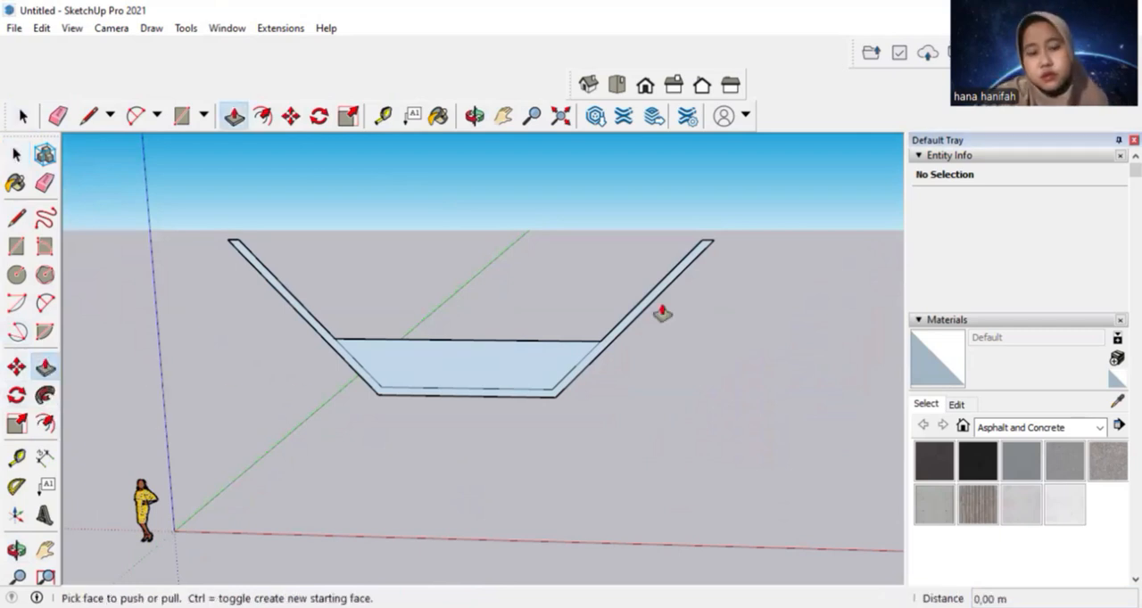
middle_click_drag(663, 311, 644, 379)
scroll(635, 361, "down", 2)
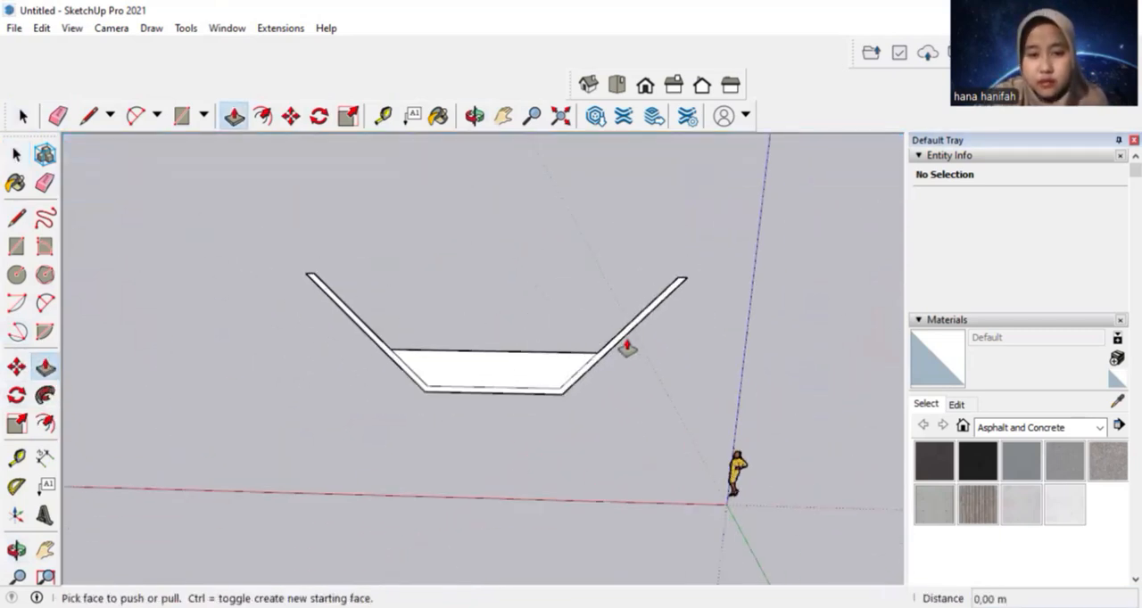
scroll(624, 339, "up", 4)
left_click_drag(624, 331, 639, 390)
left_click(639, 390)
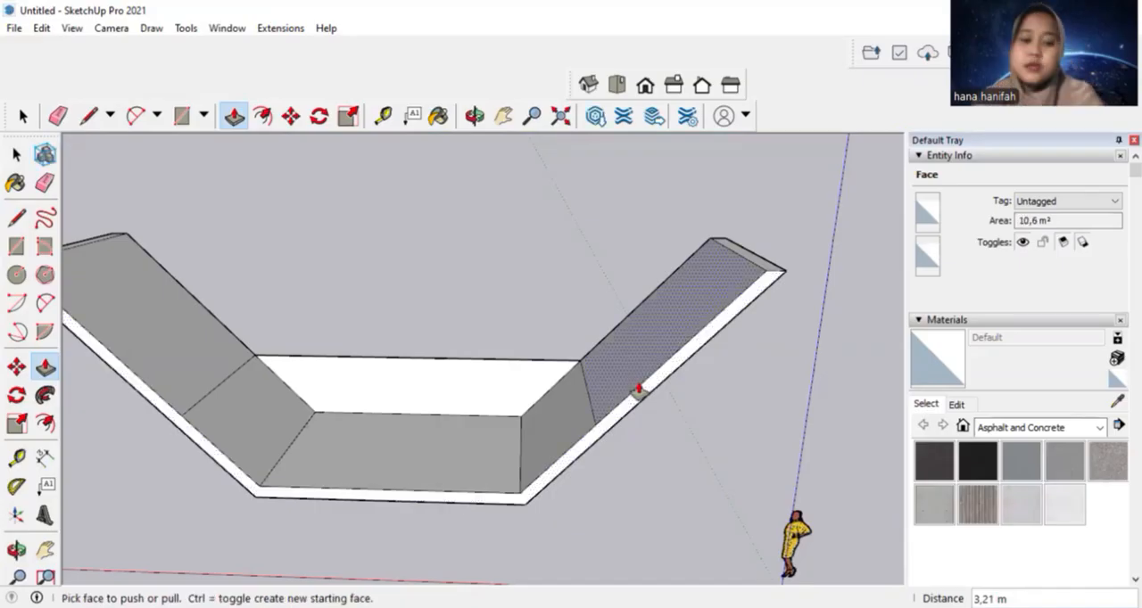
key("Return")
Extrude the trapezoidal face inside the lower part of the channel 10 m, matching the walls
scroll(518, 377, "down", 5)
middle_click_drag(518, 377, 480, 358)
left_click(482, 403)
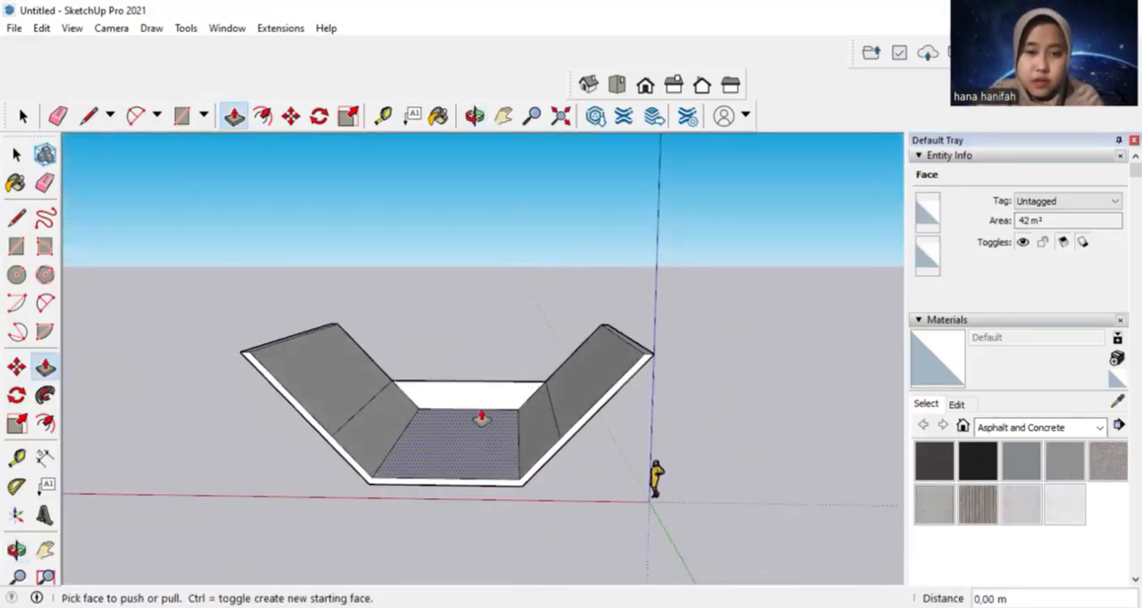
left_click(488, 434)
type("10")
key("Return")
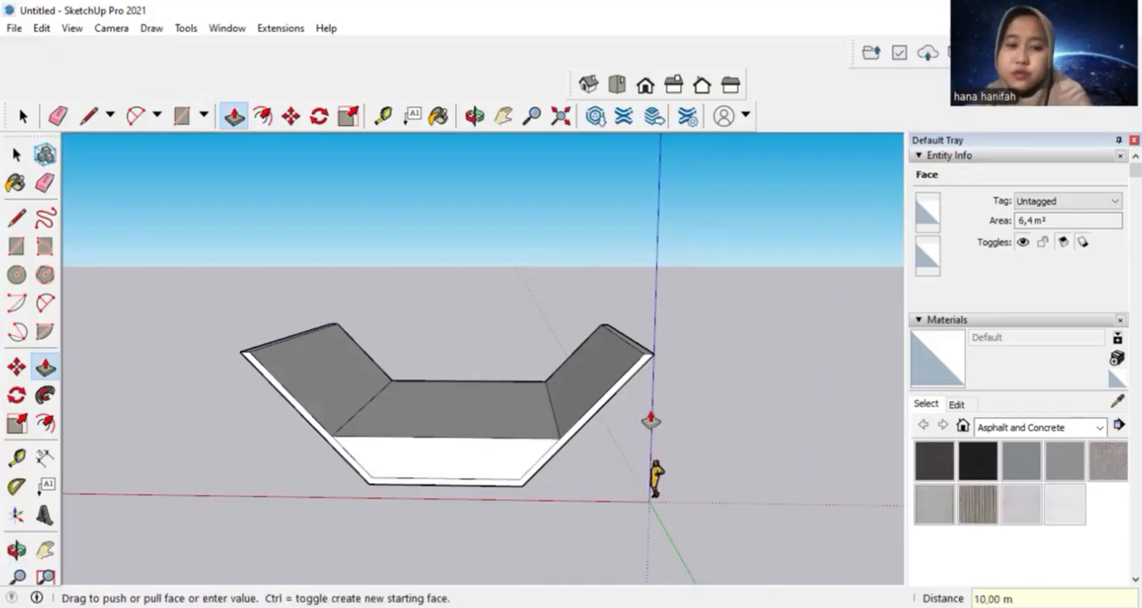
Draw a 1.2 m line down the blue axis from the midpoint of the inner block's top edge at the open end
middle_click_drag(650, 420, 214, 402)
left_click(88, 117)
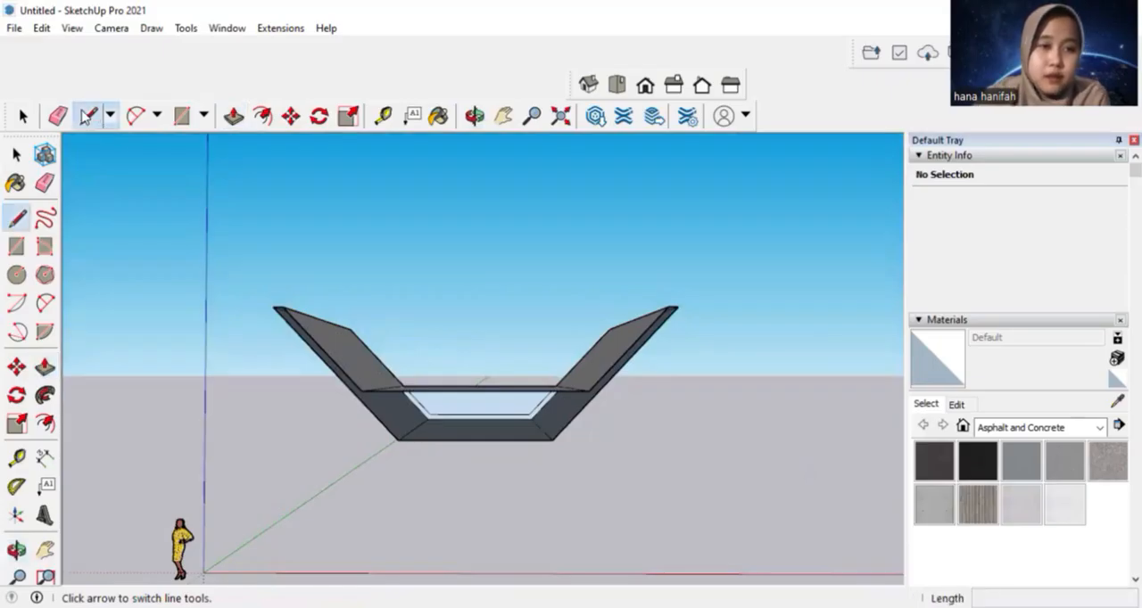
left_click(475, 393)
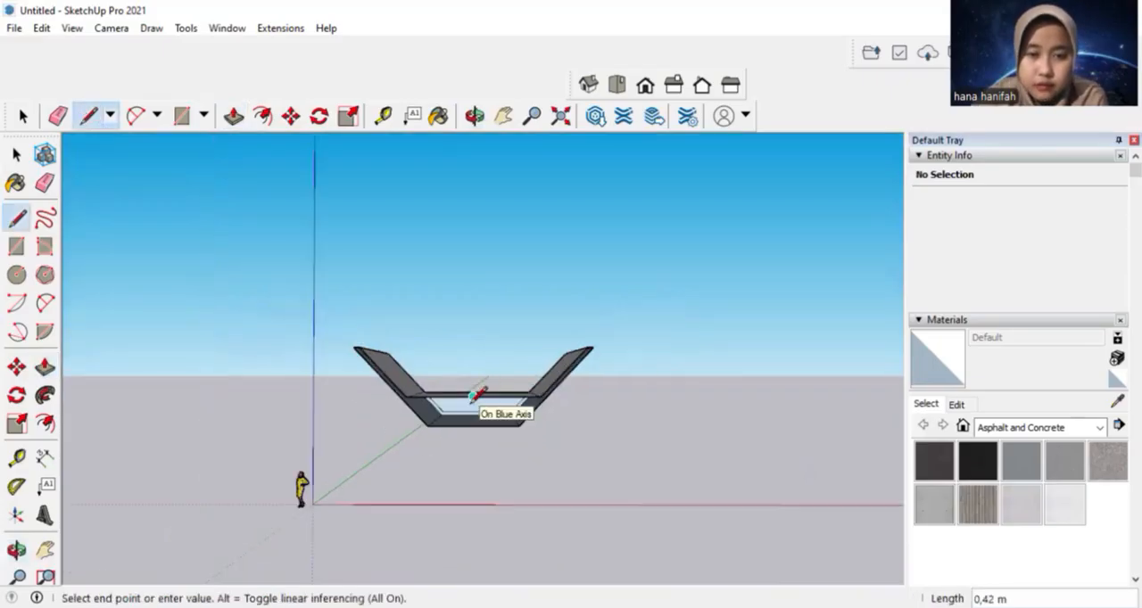
scroll(484, 406, "up", 3)
scroll(473, 419, "down", 1)
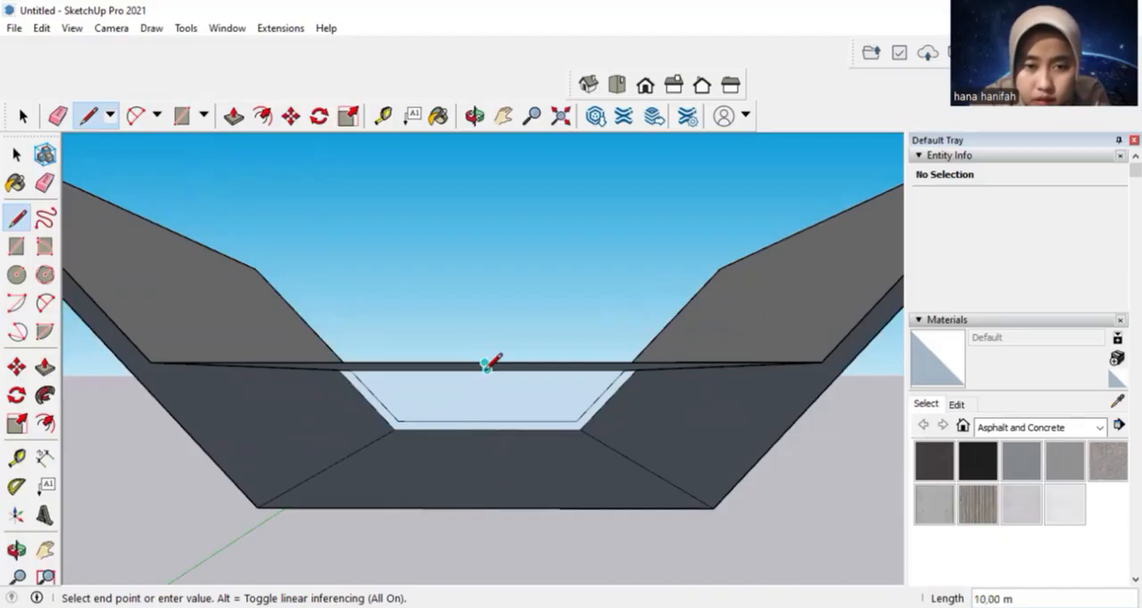
left_click(484, 484)
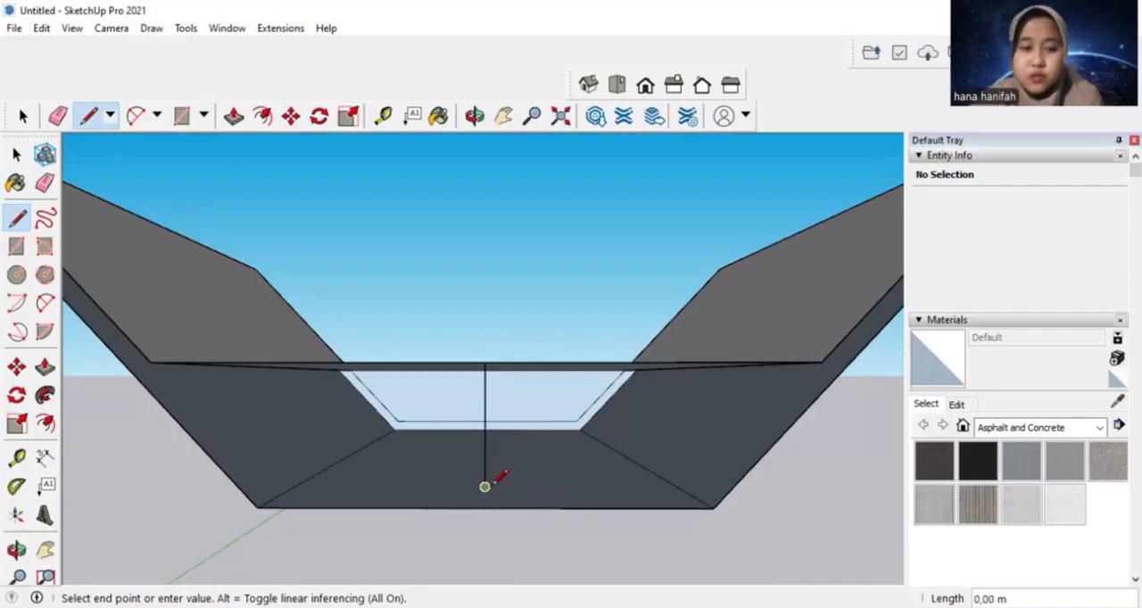
key("Escape")
Trace the inner wall outline at the open end, with 1.65 m slopes and 2.1 m bottom lines meeting at the vertical line's lower end
middle_click_drag(776, 338, 835, 357)
left_click(851, 363)
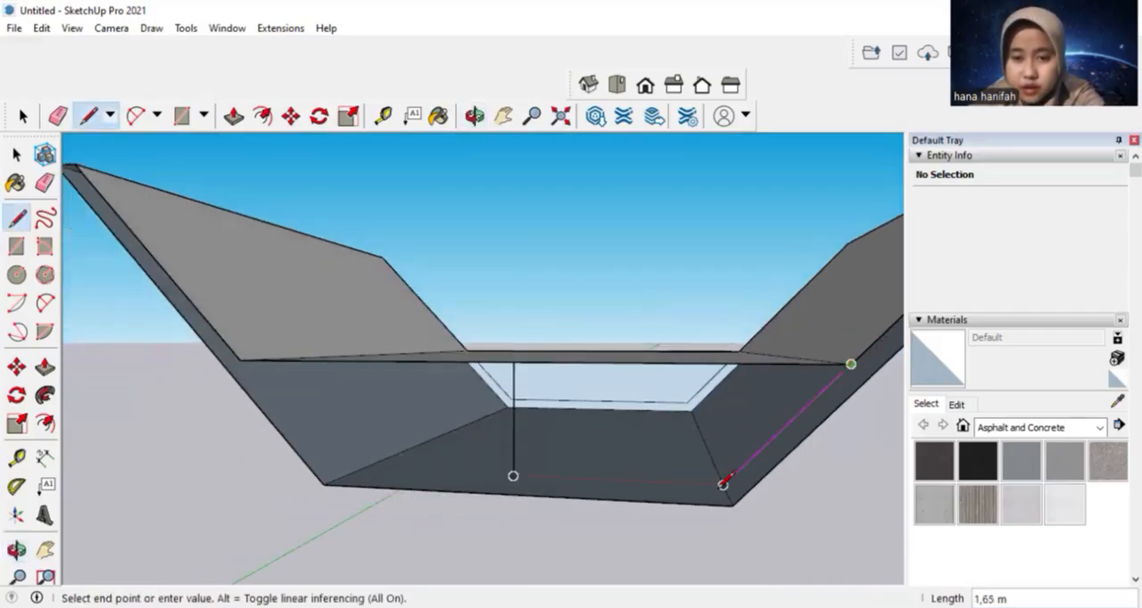
left_click(723, 483)
left_click(513, 477)
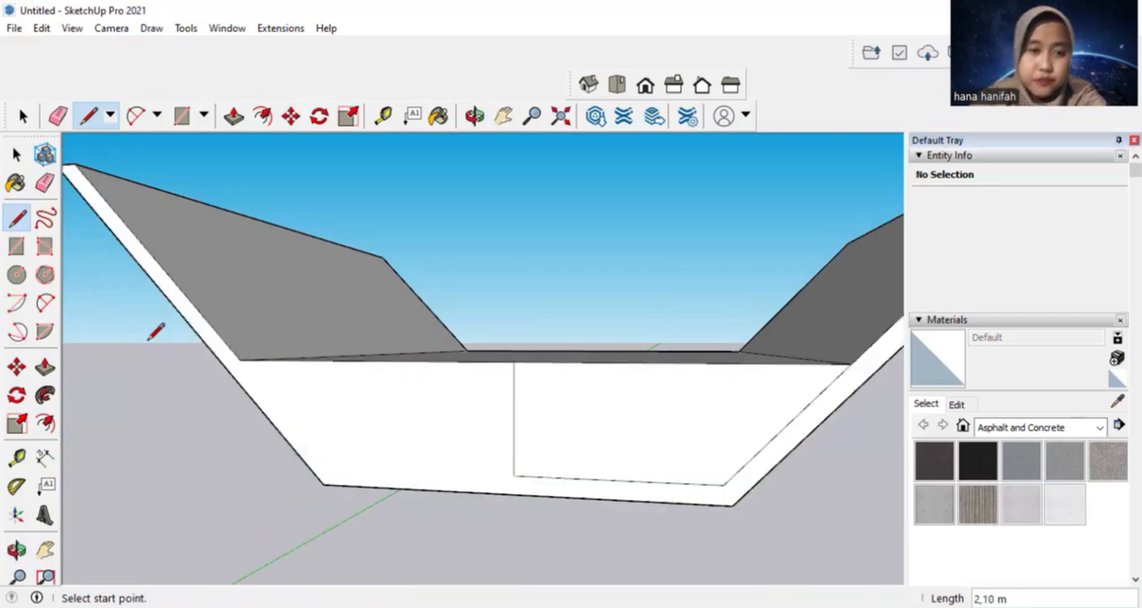
left_click(239, 359)
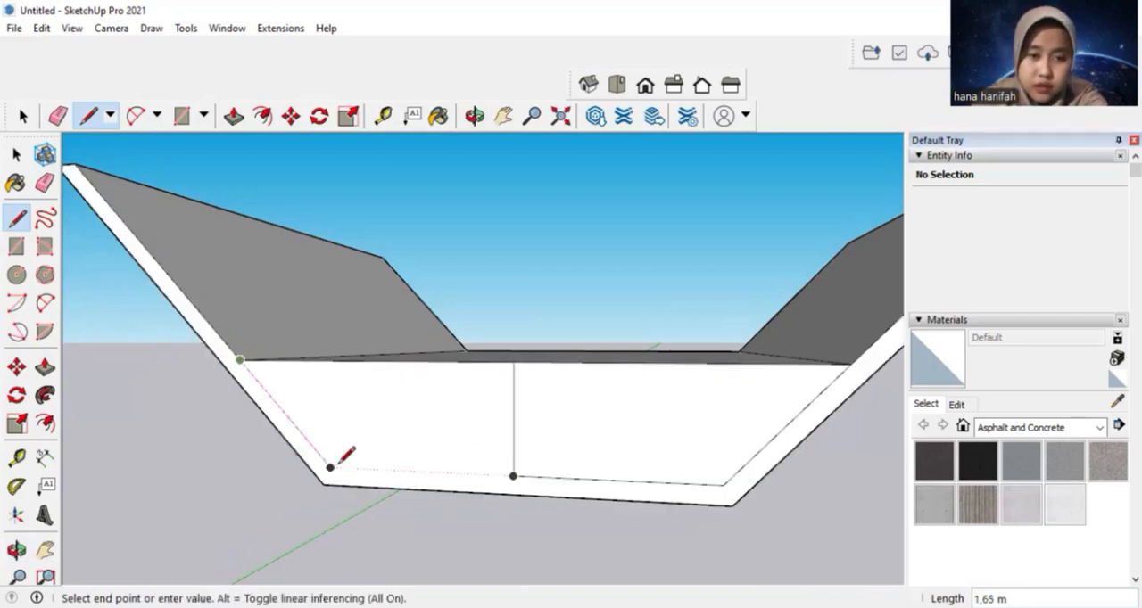
left_click(331, 468)
left_click(513, 476)
Erase the vertical guide line on the closed end face
middle_click_drag(513, 475, 586, 279)
key("e")
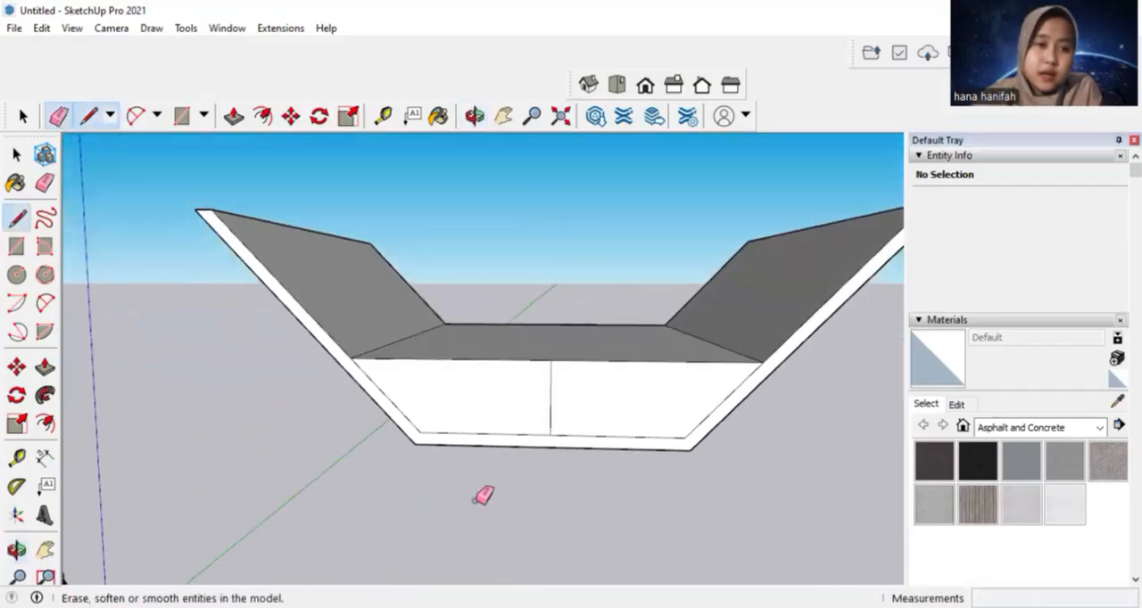
left_click(549, 403)
scroll(597, 220, "down", 3)
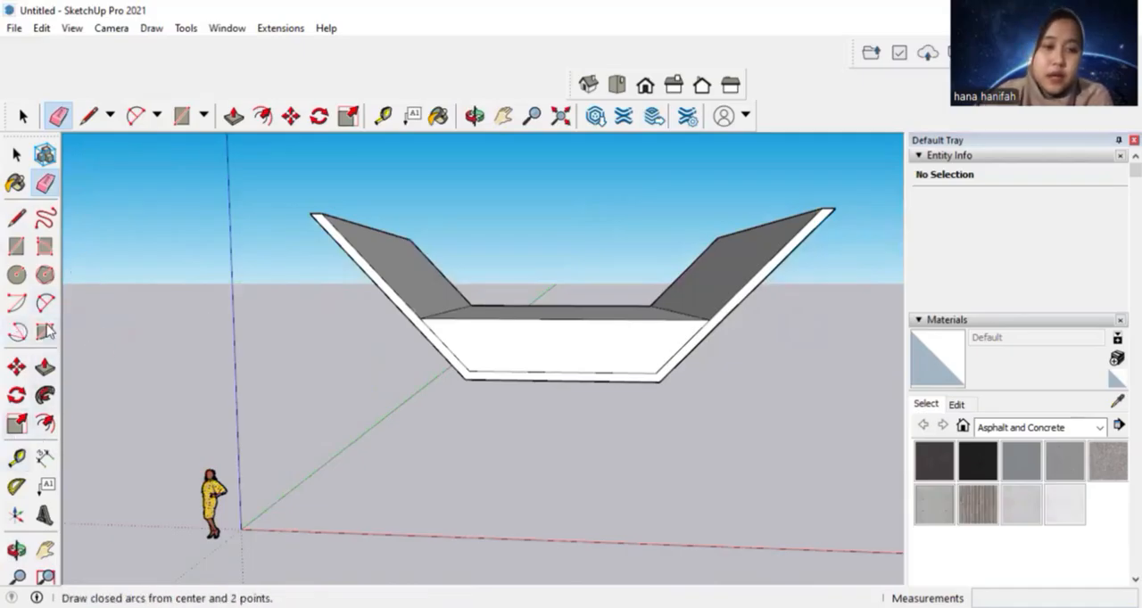
Paint the inner block's end faces and top with Water Light Blue from the Water material collection
left_click(15, 184)
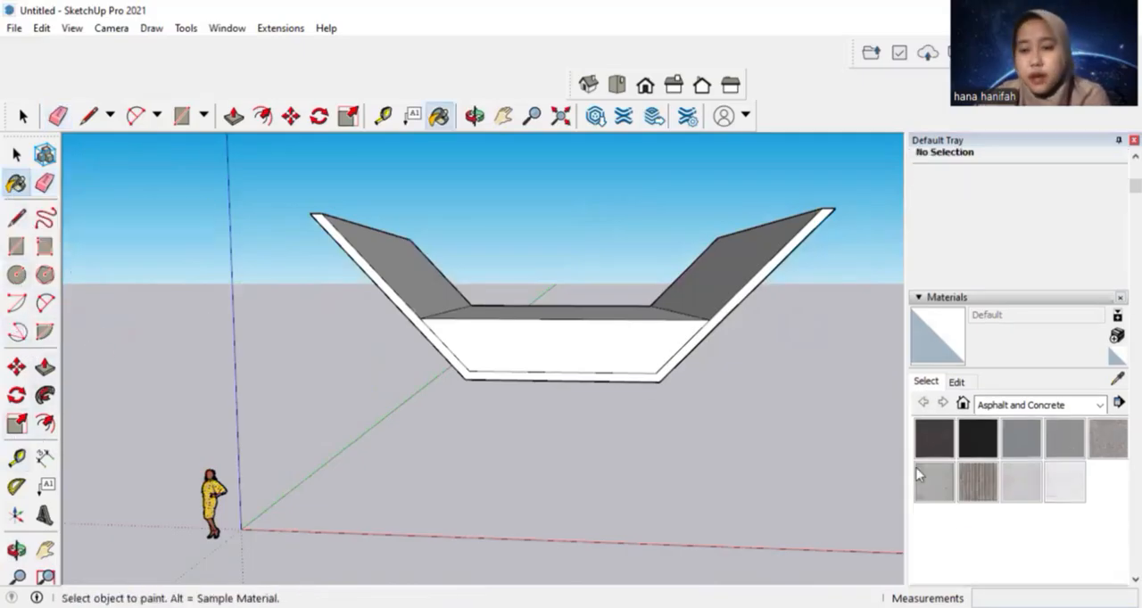
left_click(1074, 407)
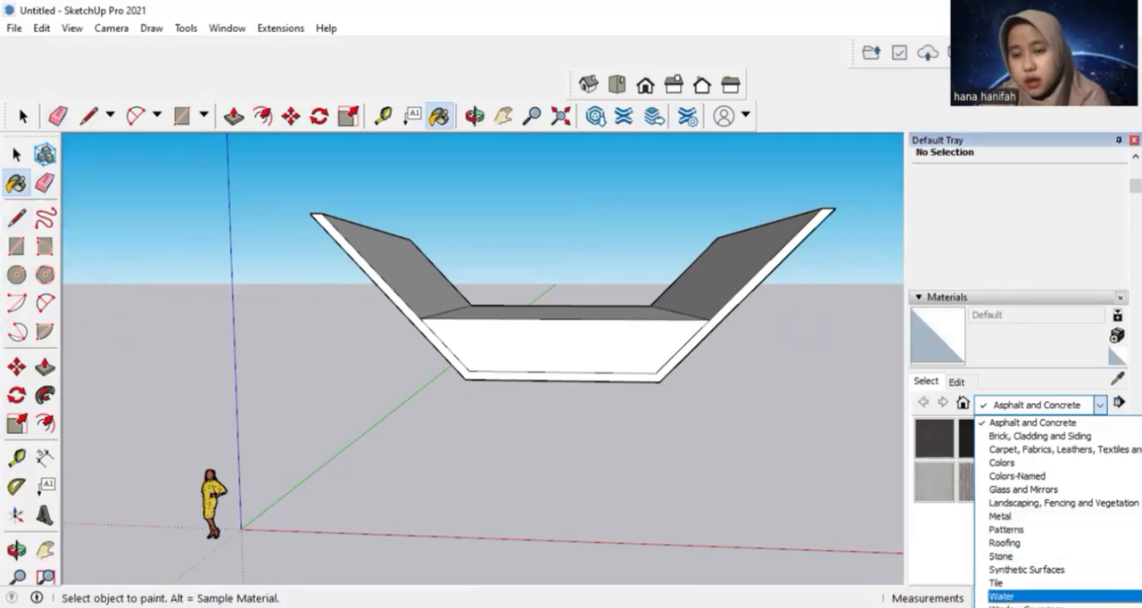
left_click(1003, 596)
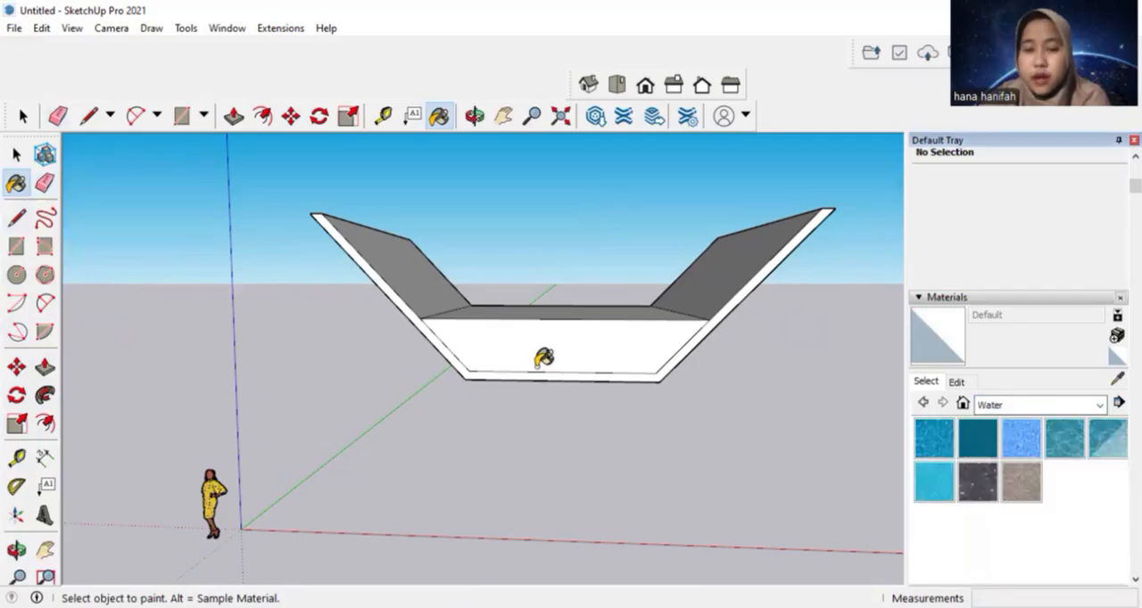
left_click(1002, 435)
left_click(597, 342)
middle_click_drag(614, 339, 583, 364)
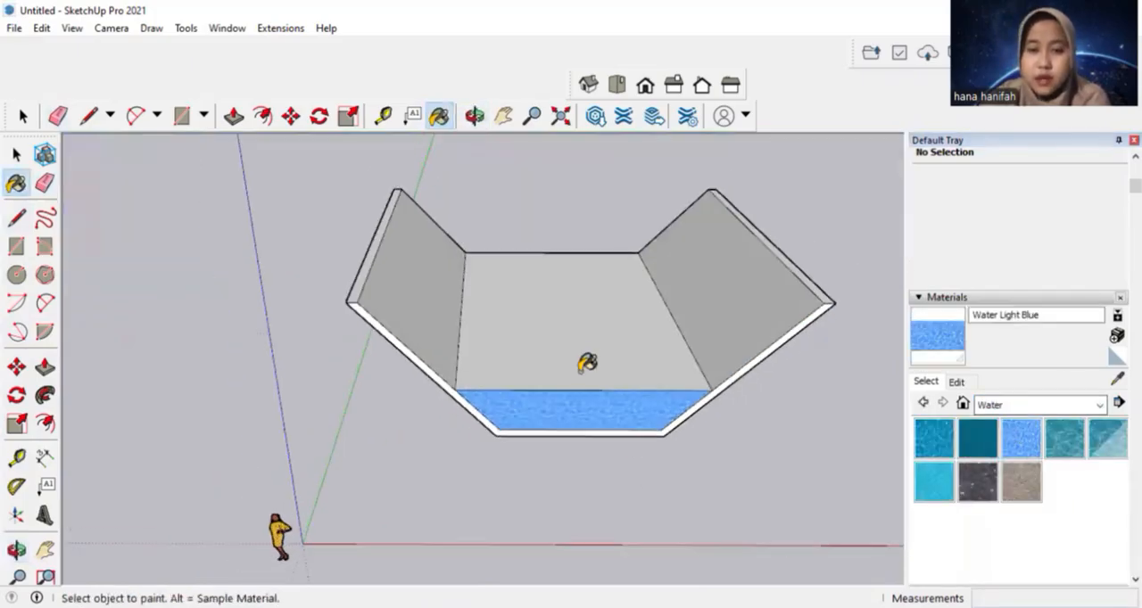
left_click(585, 355)
mouse_move(455, 406)
middle_mouse_down()
mouse_move(420, 429)
mouse_move(647, 366)
middle_mouse_up()
left_click(440, 385)
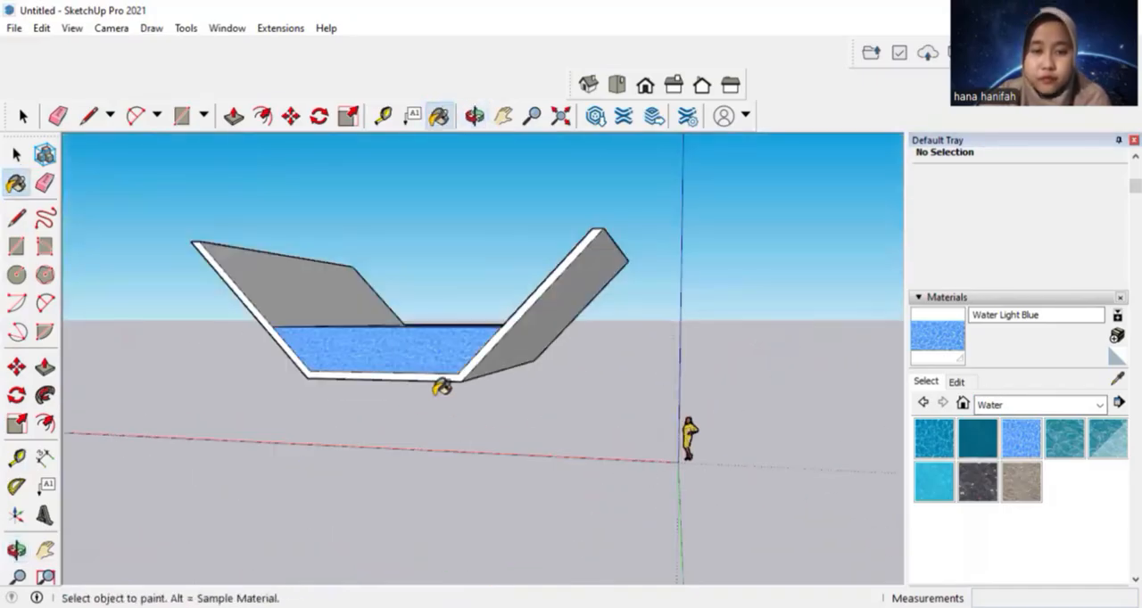
Paint the channel's inner walls, top edges and one end rim with Blacktop Old 02 from the Asphalt and Concrete collection
middle_click_drag(441, 387, 632, 409)
left_click(1078, 406)
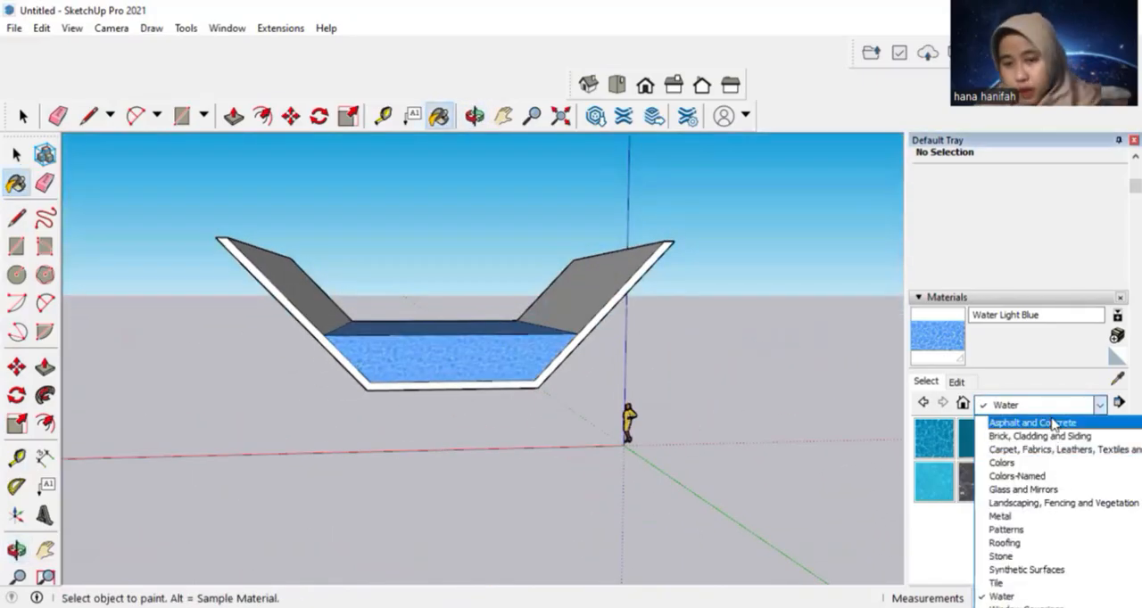
left_click(1055, 422)
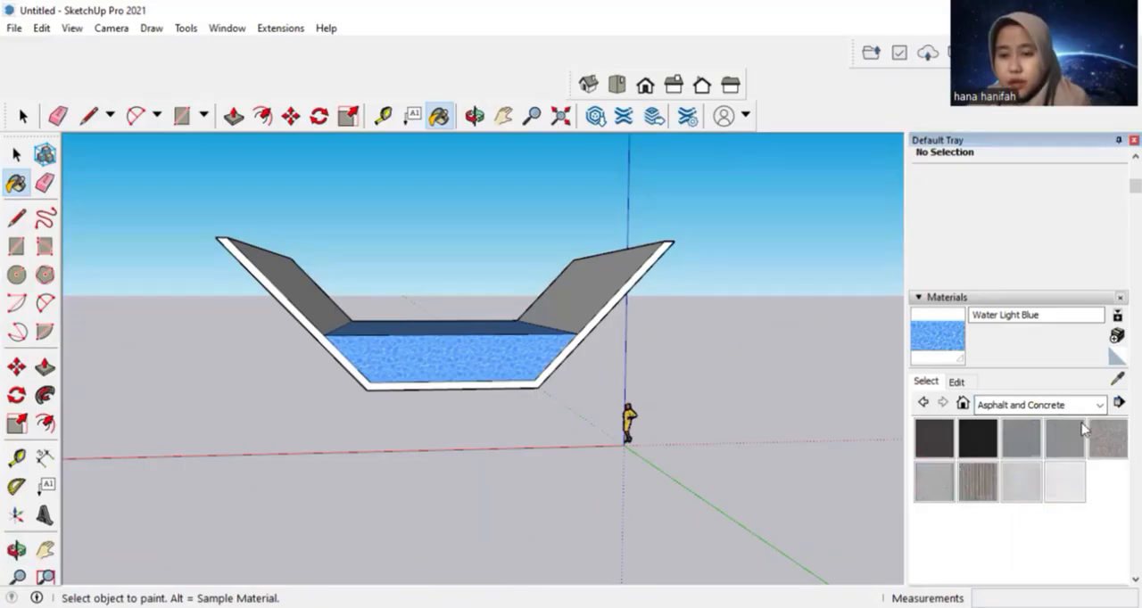
left_click(1066, 437)
scroll(736, 408, "down", 1)
scroll(717, 398, "up", 2)
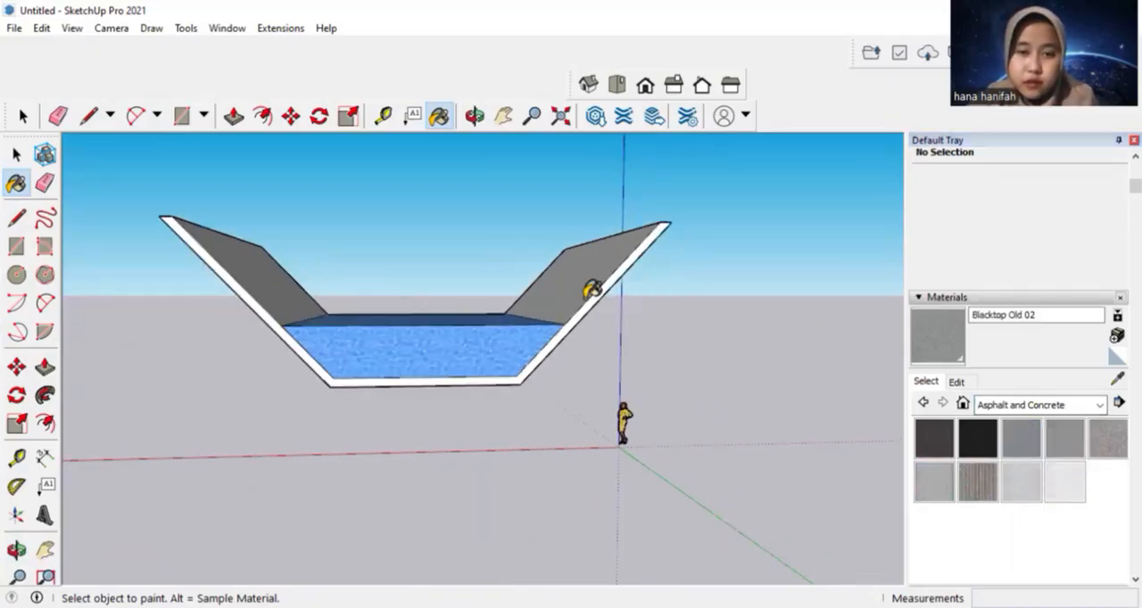
mouse_move(583, 265)
middle_mouse_down()
mouse_move(217, 292)
mouse_move(620, 478)
mouse_move(706, 323)
middle_mouse_up()
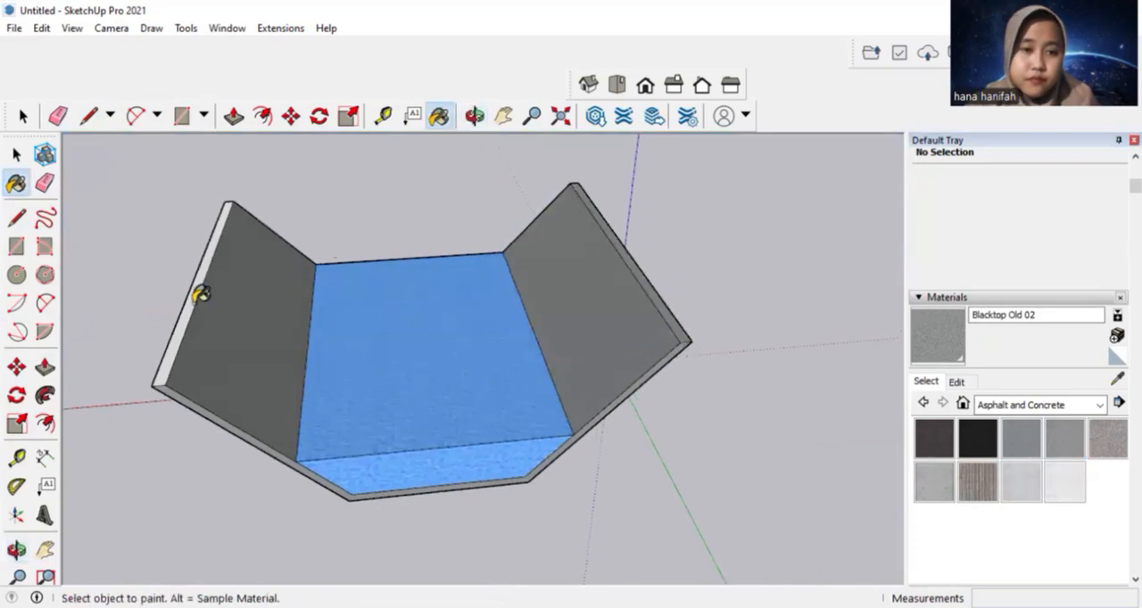
middle_click_drag(643, 242, 685, 276)
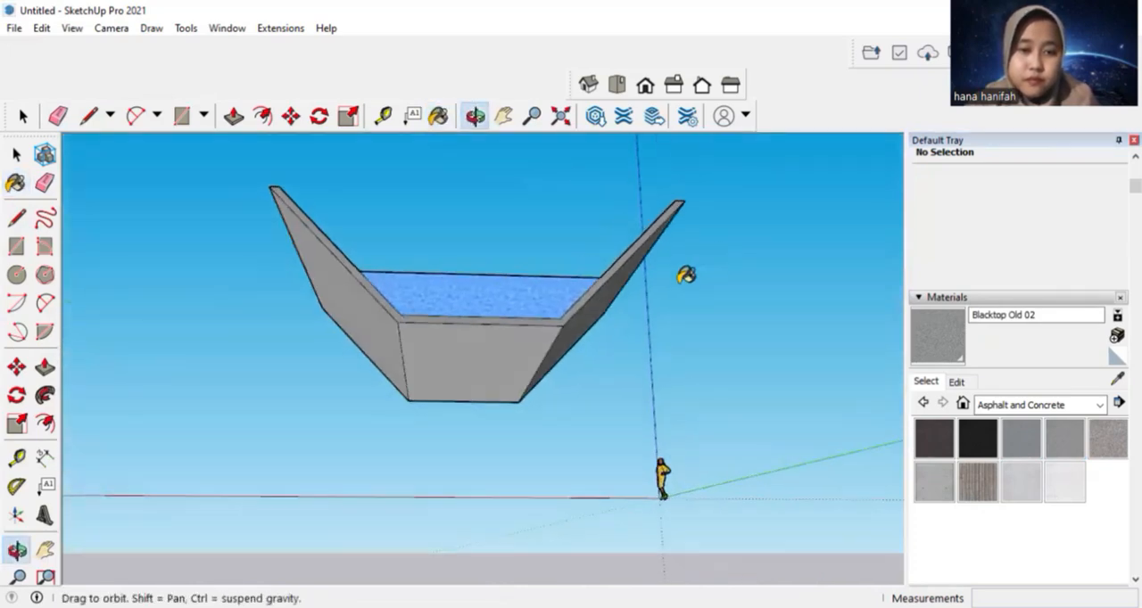
Paint the channel's outer sloped faces, underside and remaining end rim with Blacktop Old 02
left_click(595, 308)
left_click(482, 353)
left_click(332, 306)
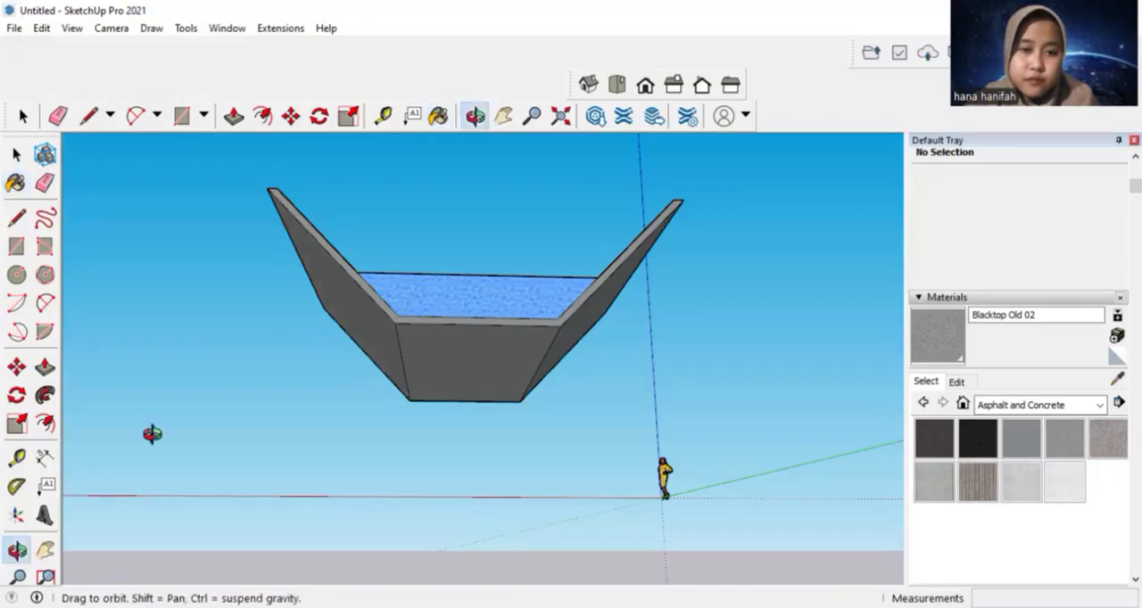
mouse_move(152, 432)
middle_mouse_down()
mouse_move(668, 481)
mouse_move(382, 370)
mouse_move(553, 332)
middle_mouse_up()
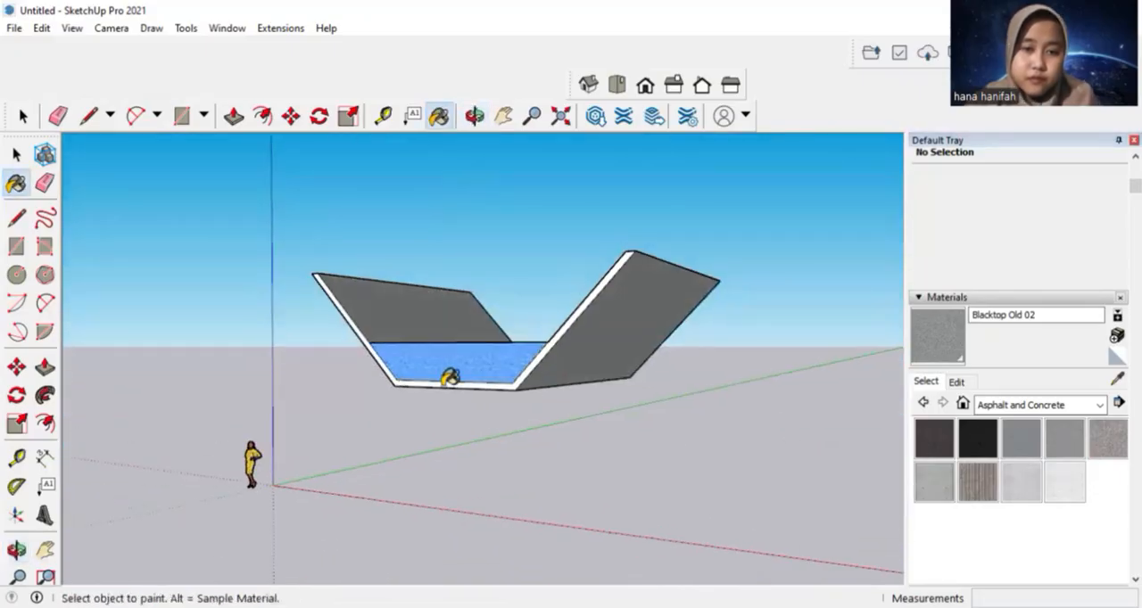
scroll(449, 379, "up", 3)
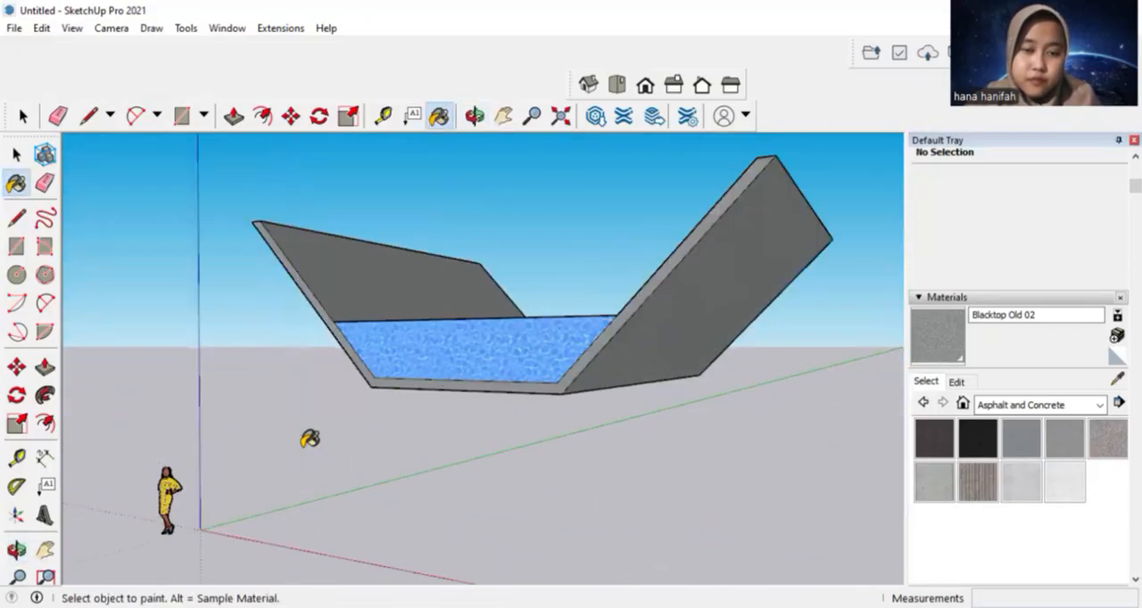
mouse_move(308, 438)
middle_mouse_down()
mouse_move(490, 578)
mouse_move(421, 339)
mouse_move(637, 339)
mouse_move(657, 408)
mouse_move(367, 473)
mouse_move(568, 466)
mouse_move(472, 431)
mouse_move(485, 461)
mouse_move(534, 450)
middle_mouse_up()
scroll(526, 453, "up", 3)
scroll(509, 455, "down", 1)
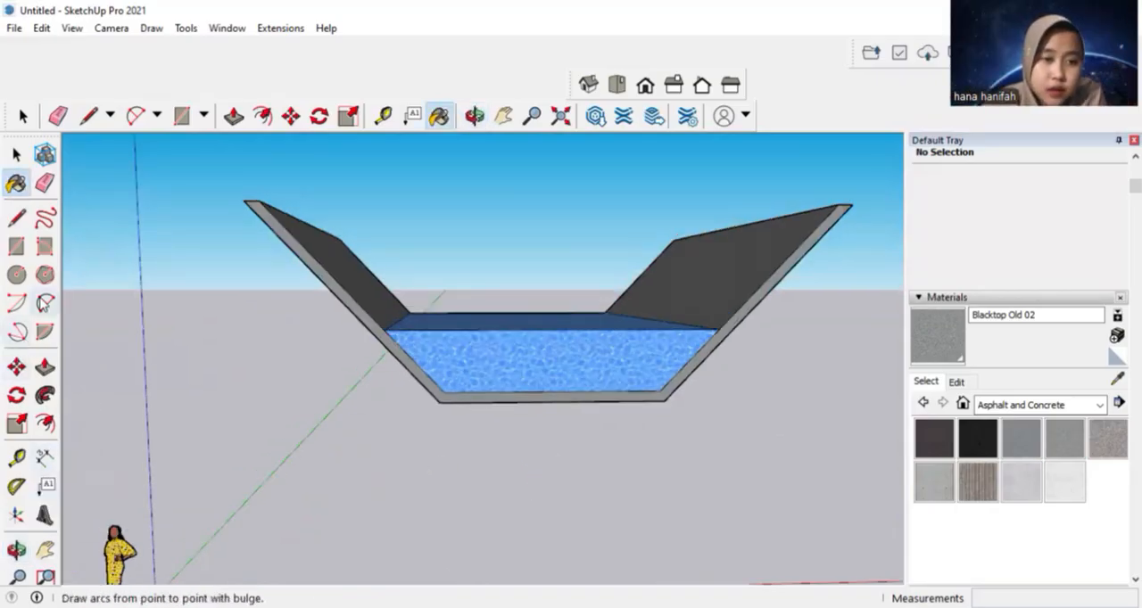
Dimension the channel's inner bottom width and the vertical depth of the water at the open end
left_click(43, 459)
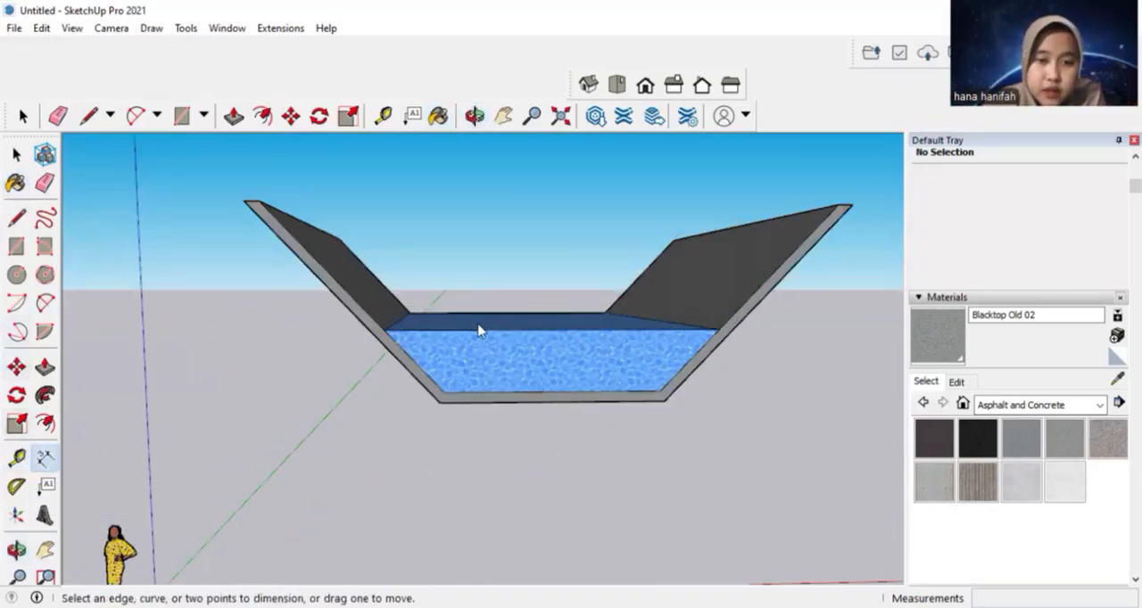
left_click(443, 393)
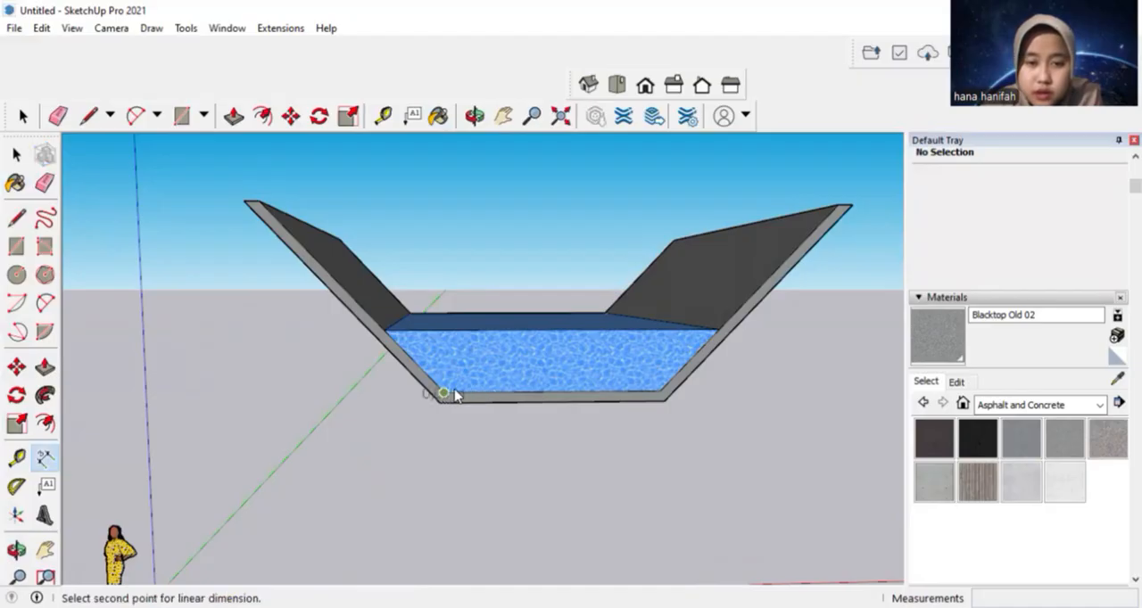
left_click(658, 391)
left_click(658, 428)
middle_click_drag(658, 429, 720, 426)
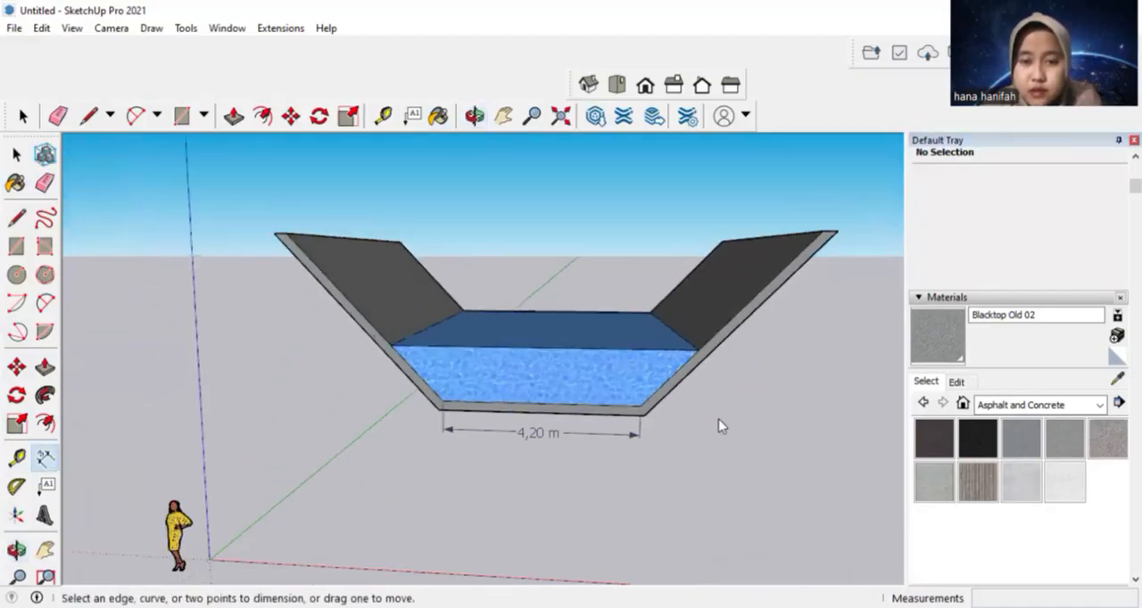
left_click(697, 351)
left_click(640, 406)
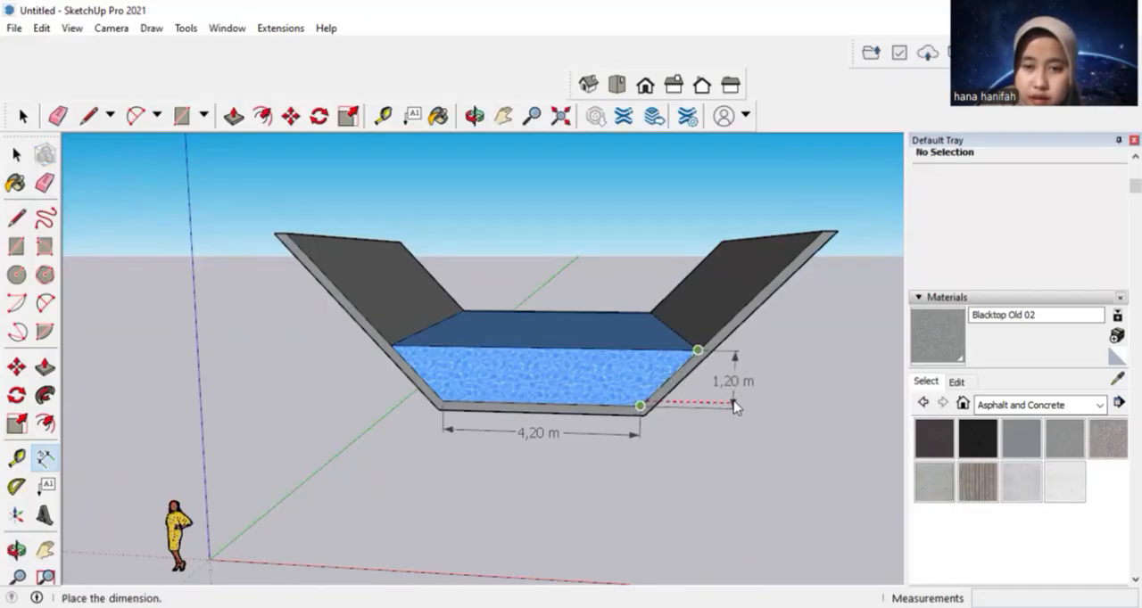
left_click(733, 407)
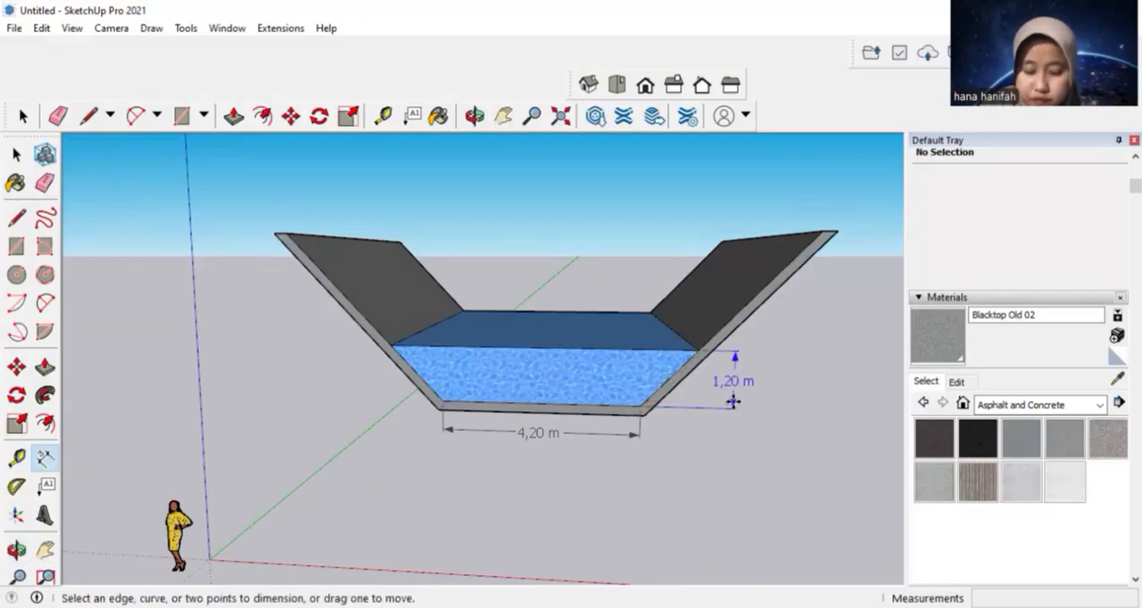
left_click(271, 384)
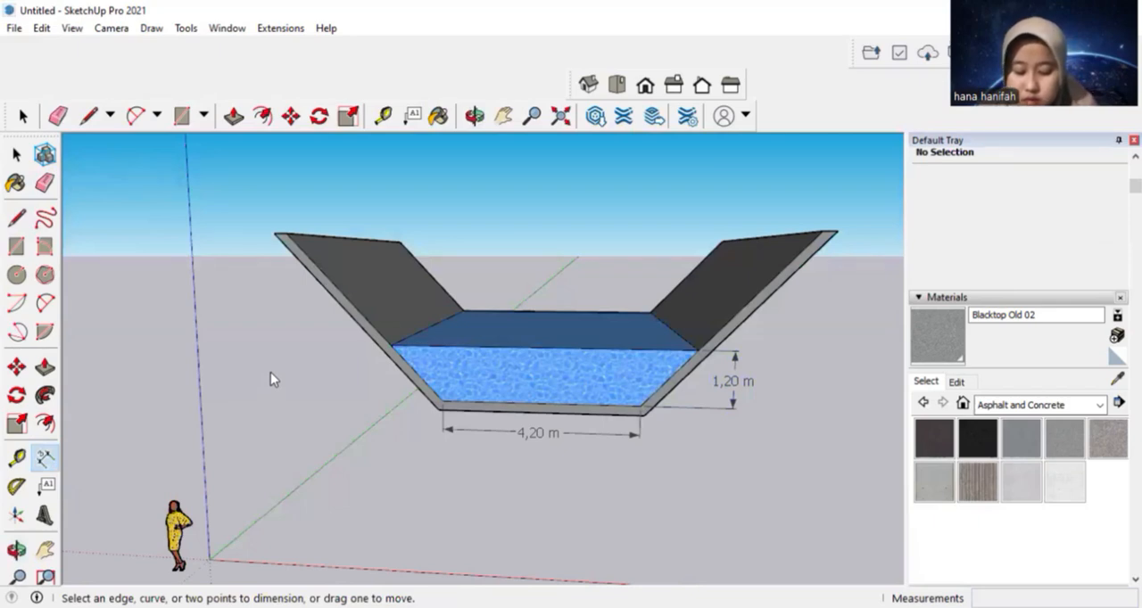
Dimension the channel's top opening width between the inner corners of both walls, placing it above the opening
left_click(283, 234)
left_click(822, 231)
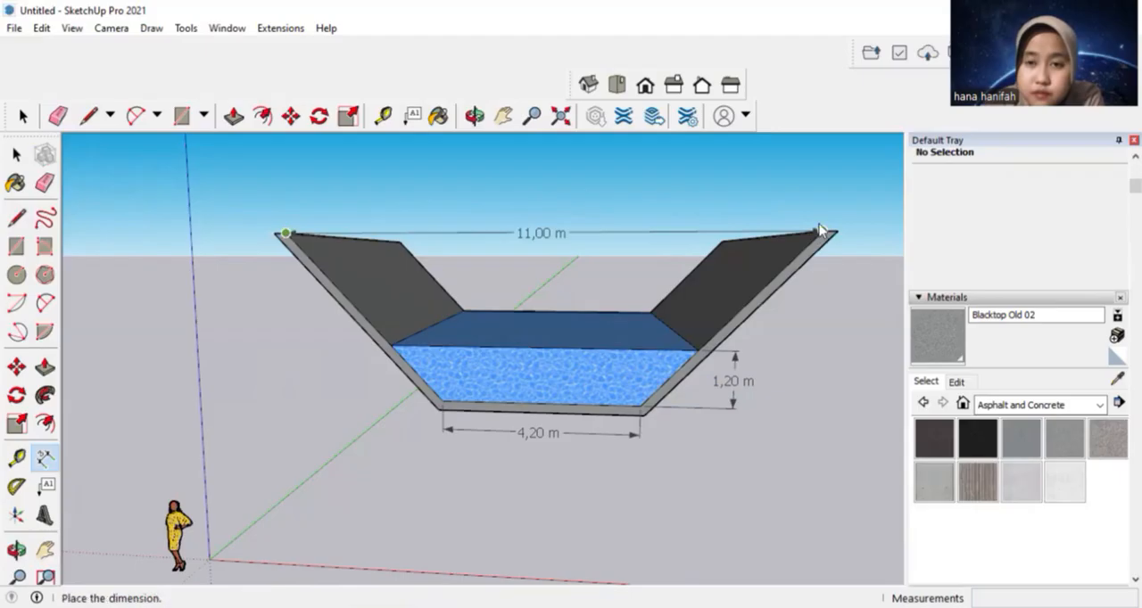
left_click(819, 206)
Dimension the channel's length along the top edge of one wall
middle_click_drag(819, 209, 515, 515)
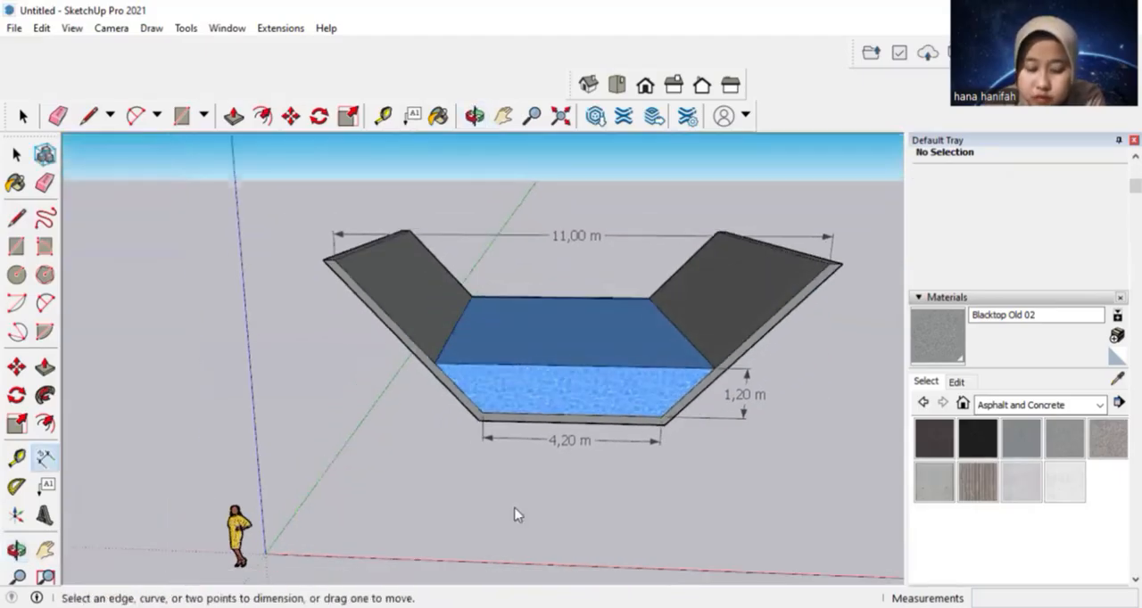
middle_click_drag(896, 341, 509, 425)
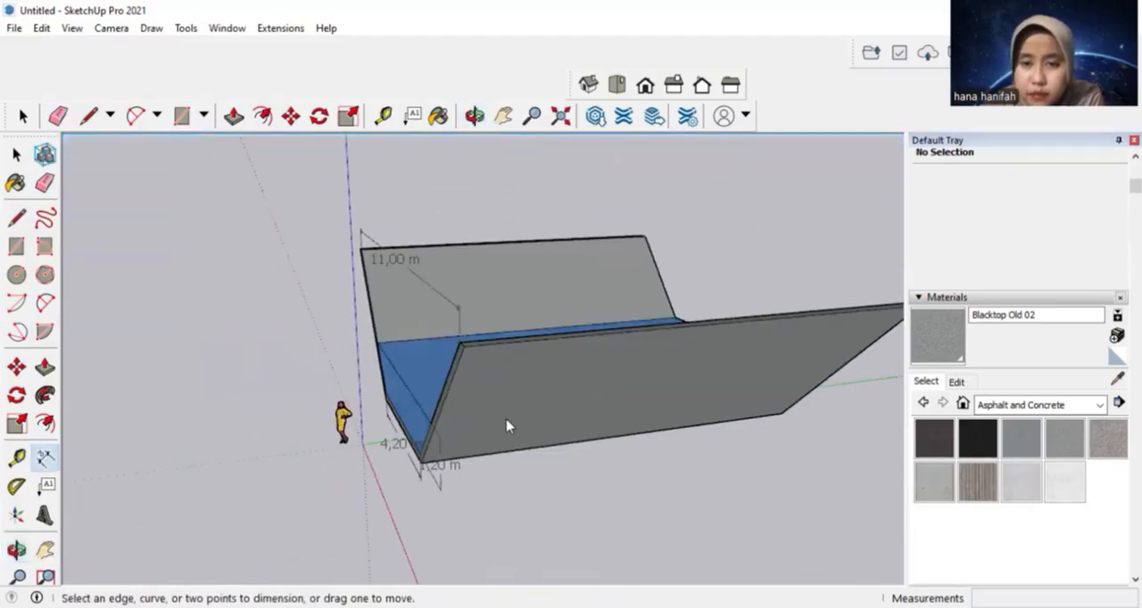
left_click(469, 355)
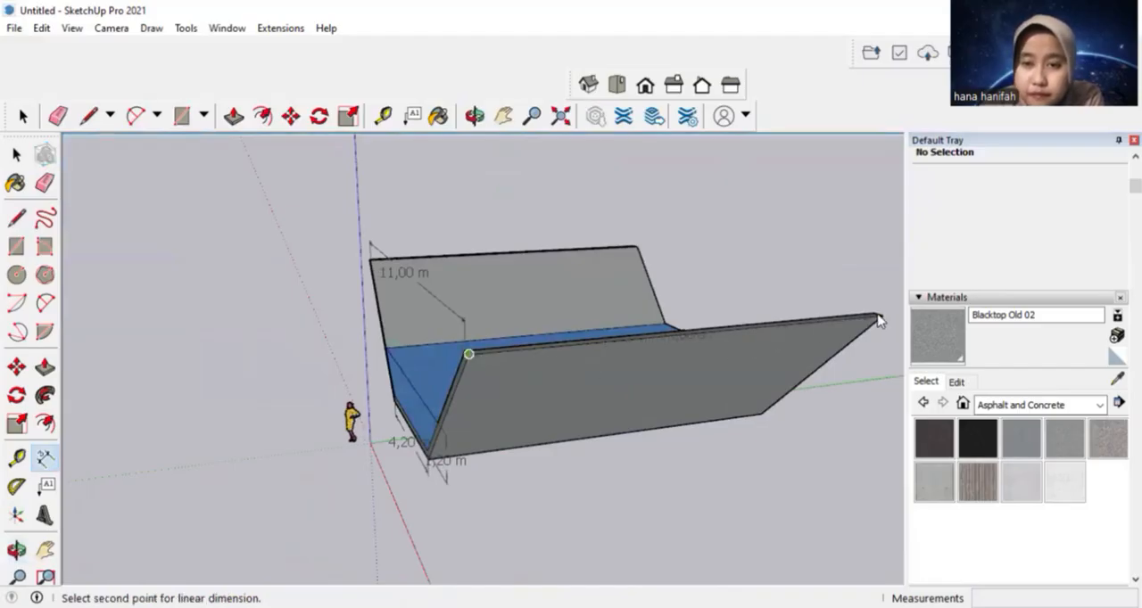
left_click(881, 317)
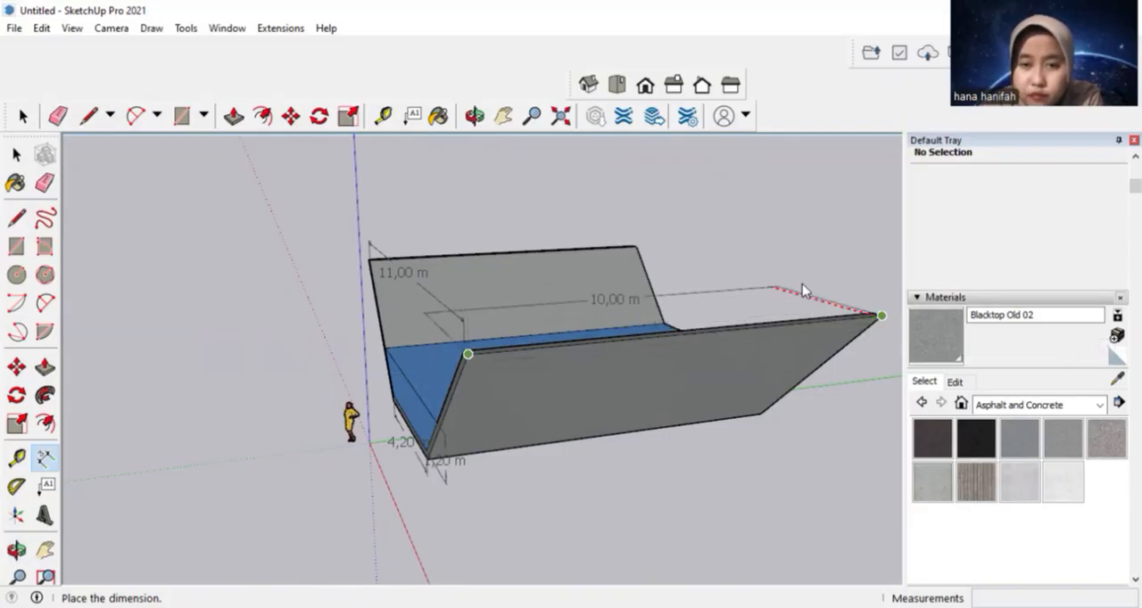
left_click(882, 267)
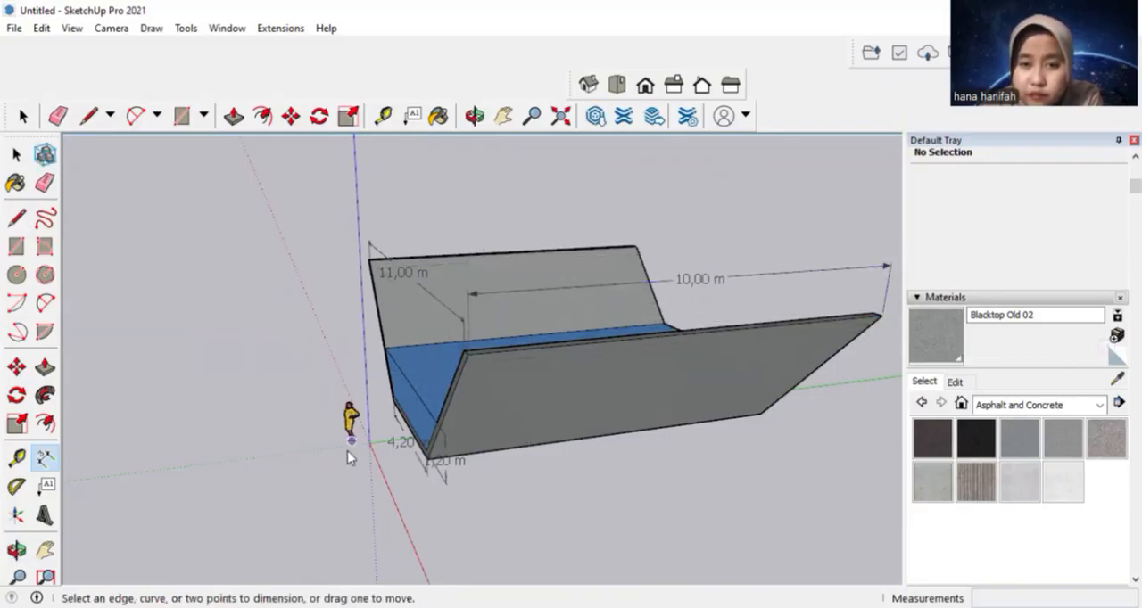
Try to reposition the channel length dimension around the wall's top edge and delete it
middle_click_drag(347, 451, 735, 227)
left_click(701, 241)
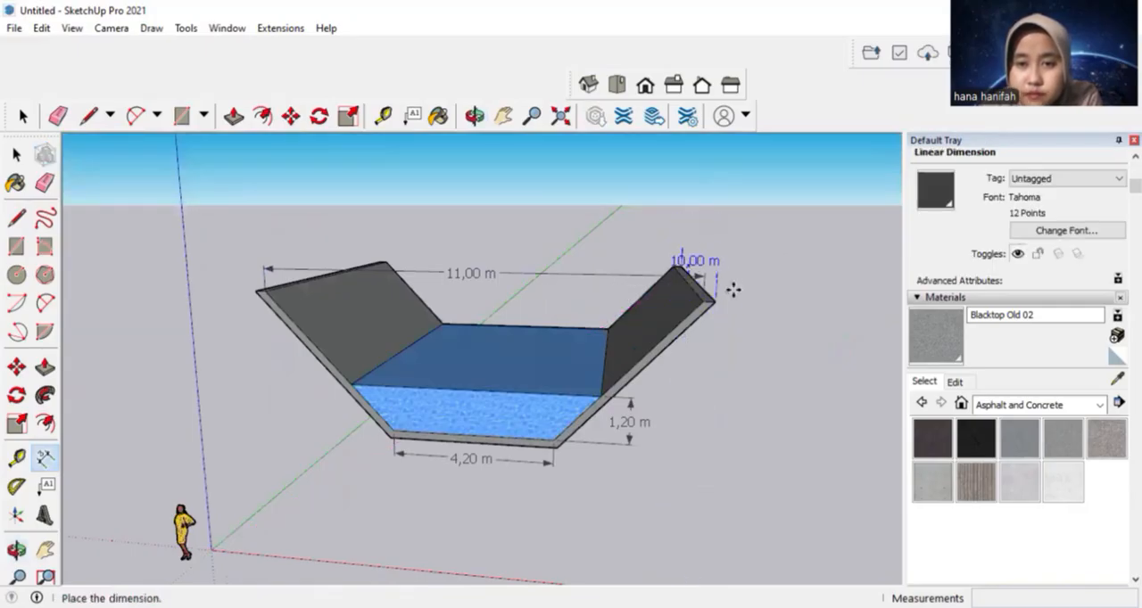
left_click(736, 252)
left_click(678, 228)
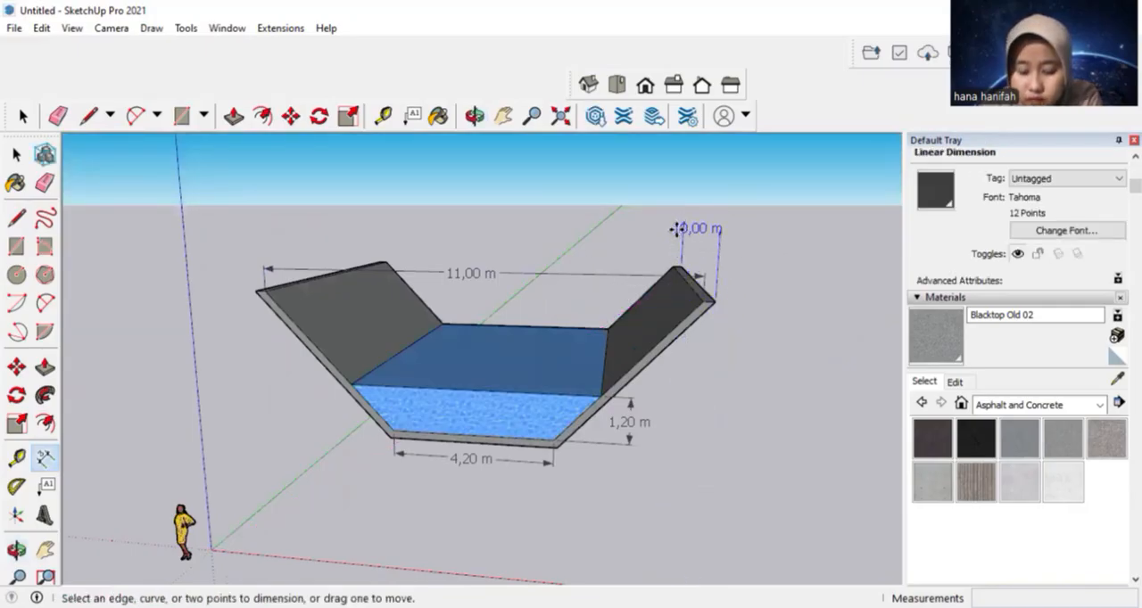
middle_click_drag(701, 472, 728, 237)
left_click(685, 238)
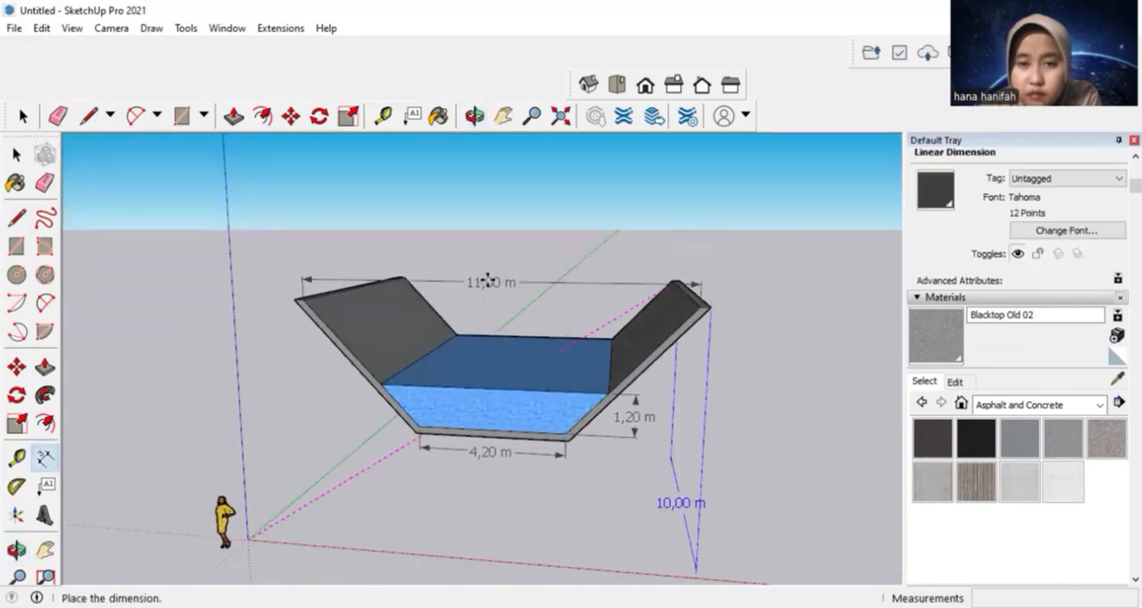
left_click(670, 250)
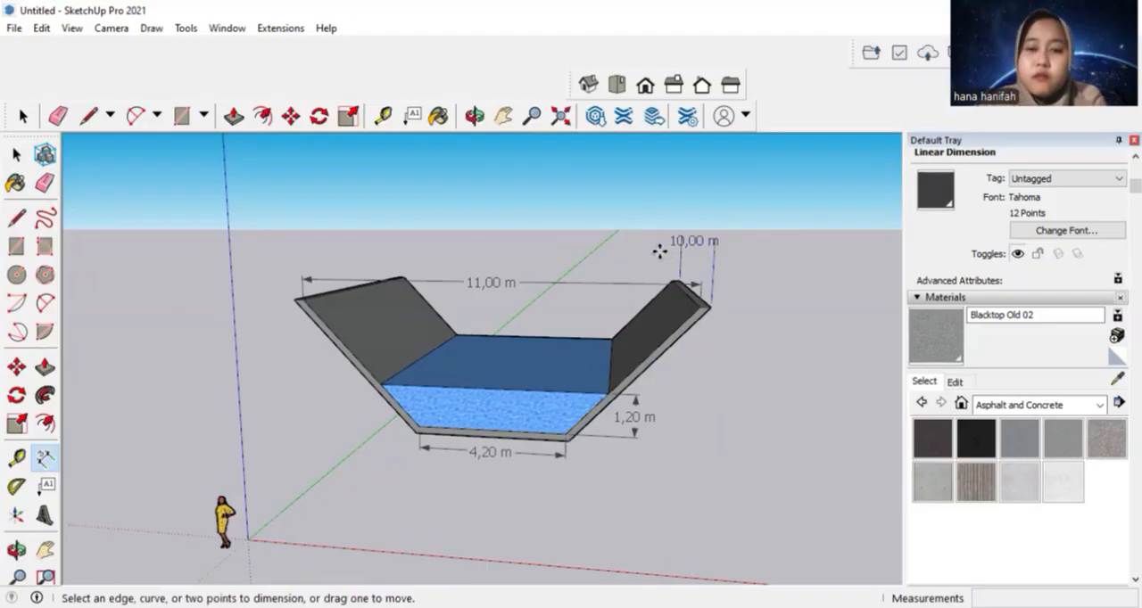
key("Delete")
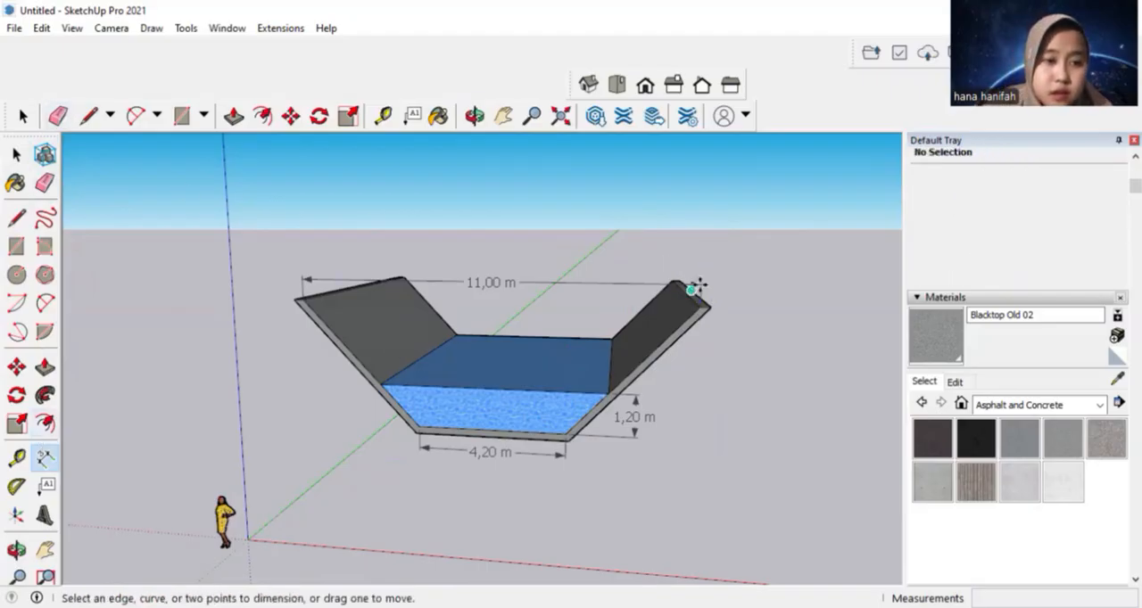
Dimension the channel's length between the two ends of the wall's top edge, placing the dimension upright above the wall
left_click(687, 286)
middle_click_drag(709, 303, 968, 306)
left_click(774, 307)
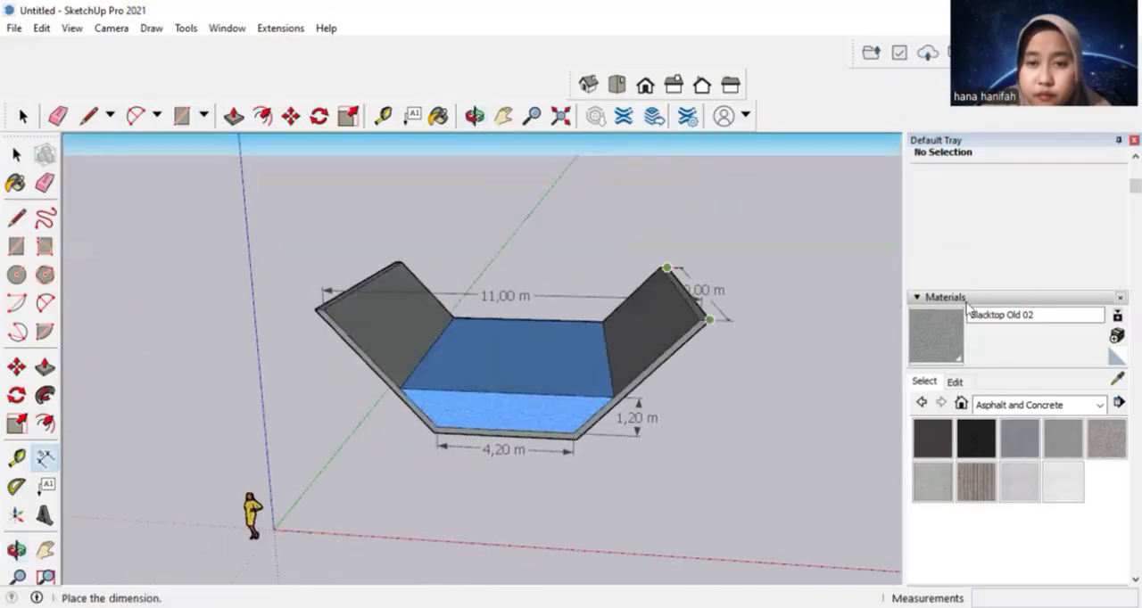
left_click(704, 234)
Raise the channel's top opening width dimension so it sits clear above both walls
mouse_move(302, 391)
middle_mouse_down()
mouse_move(496, 339)
mouse_move(400, 359)
mouse_move(449, 344)
middle_mouse_up()
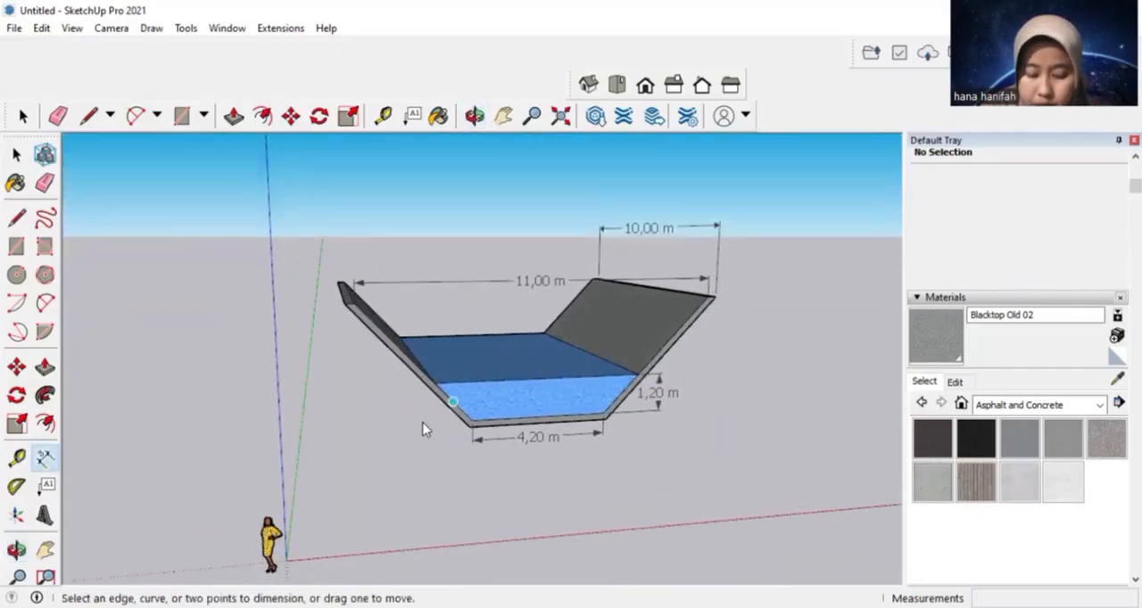
middle_click_drag(408, 435, 339, 310)
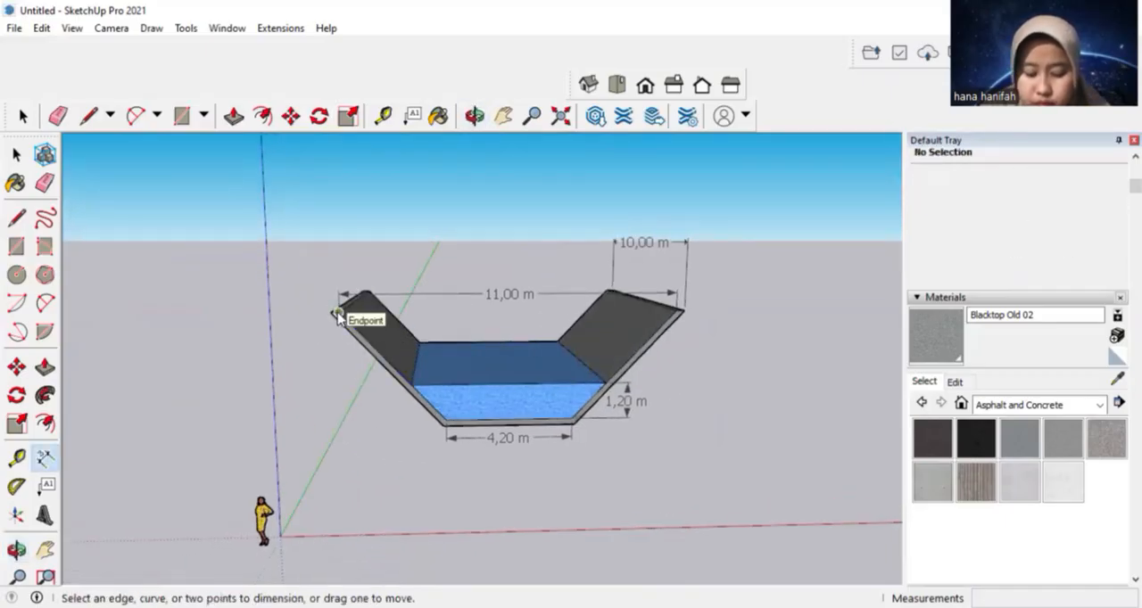
left_click(339, 310)
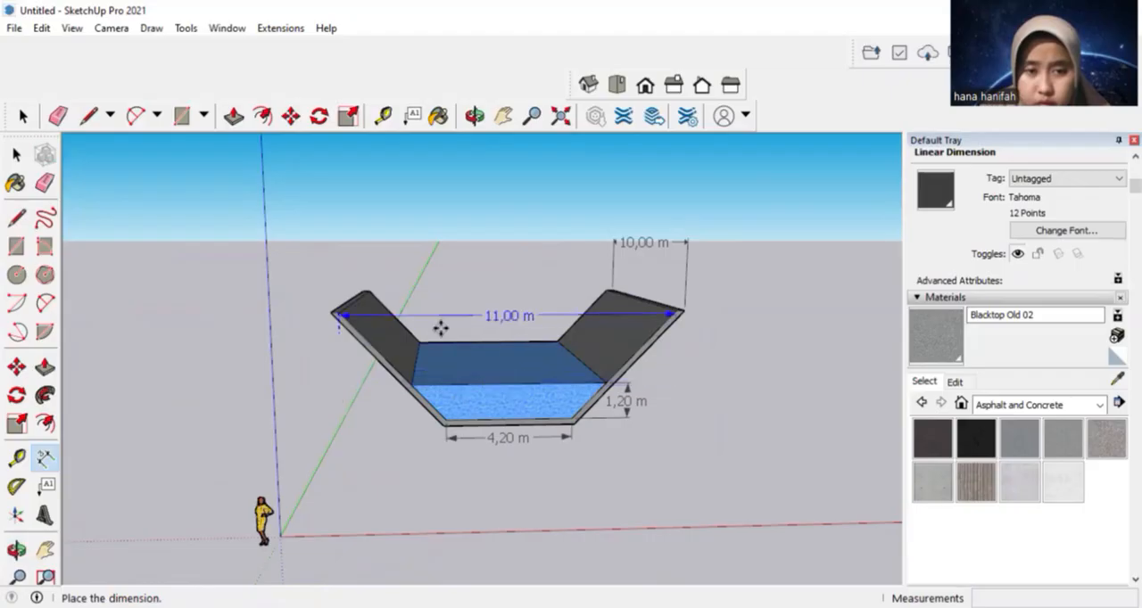
left_click(439, 291)
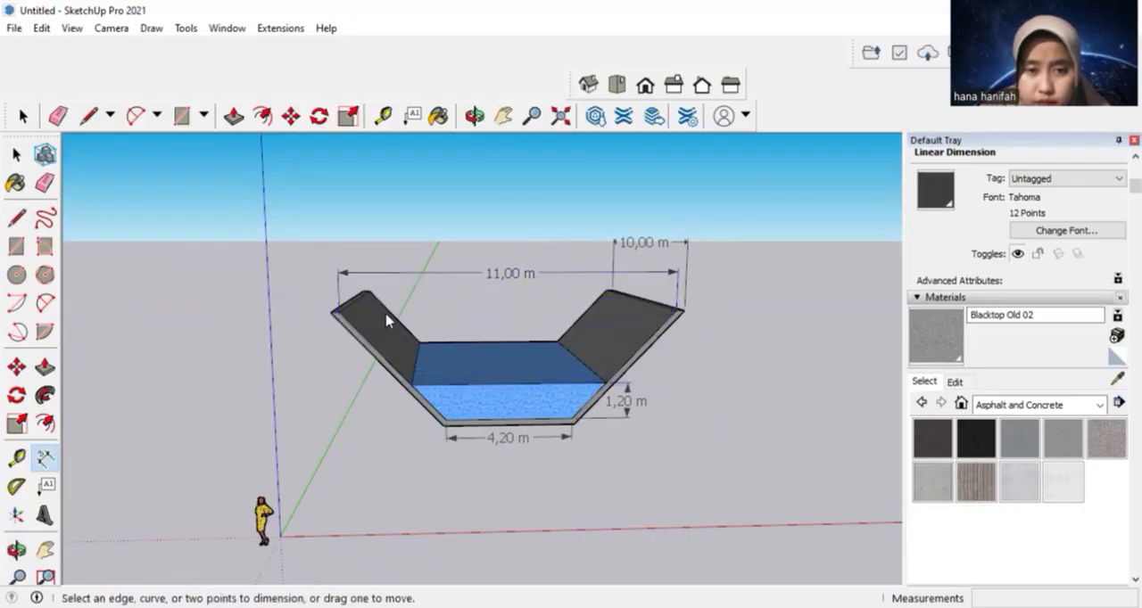
left_click(338, 313)
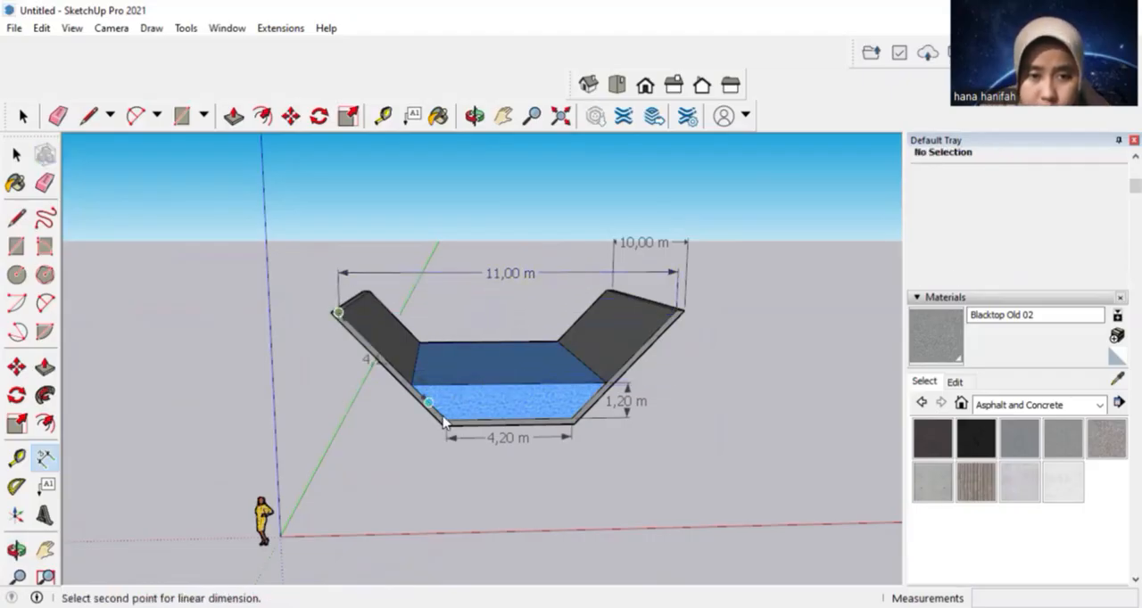
left_click(445, 419)
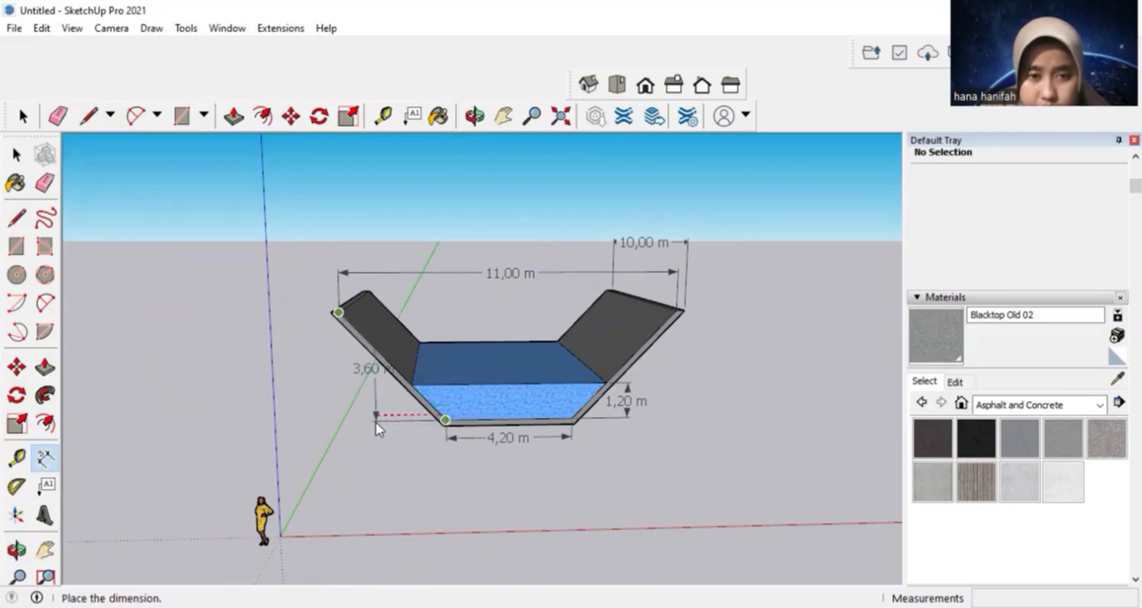
scroll(323, 431, "up", 3)
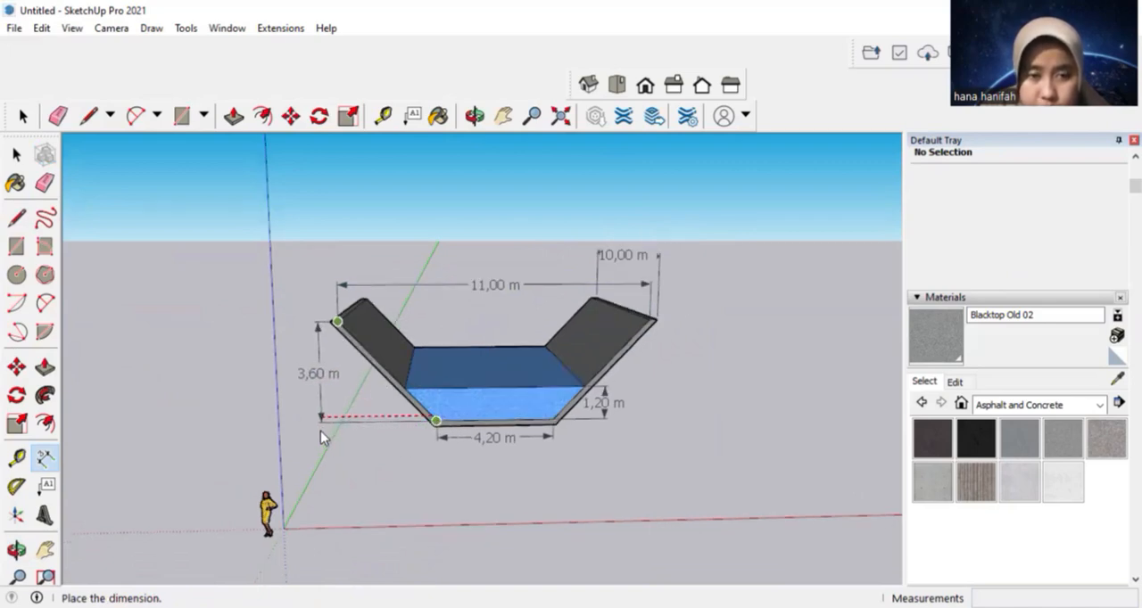
scroll(320, 435, "up", 3)
scroll(319, 436, "up", 1)
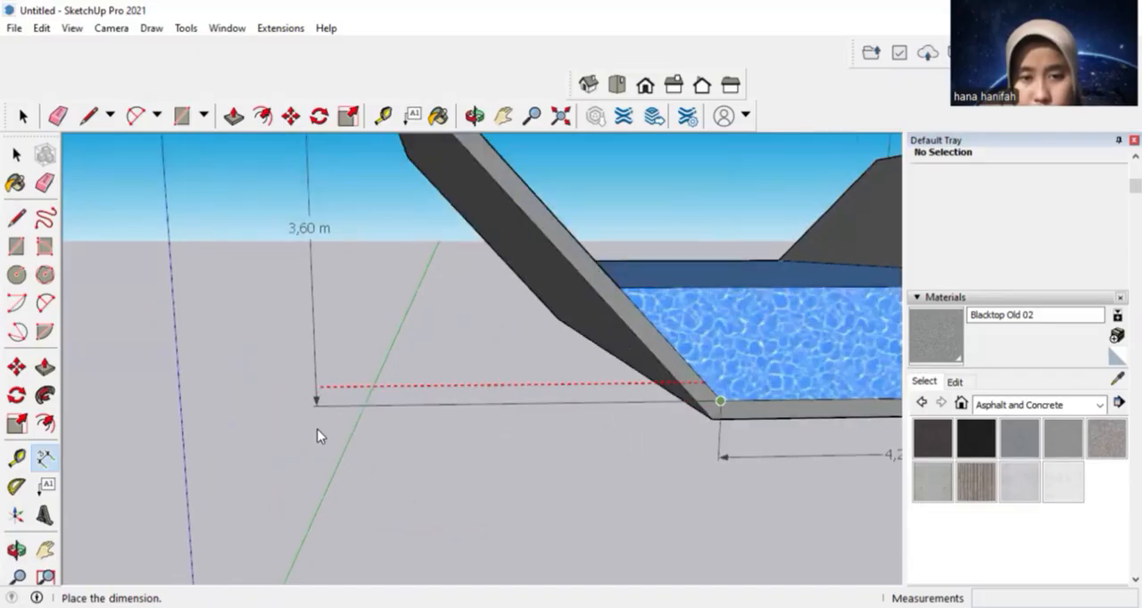
scroll(319, 435, "down", 2)
key("Escape")
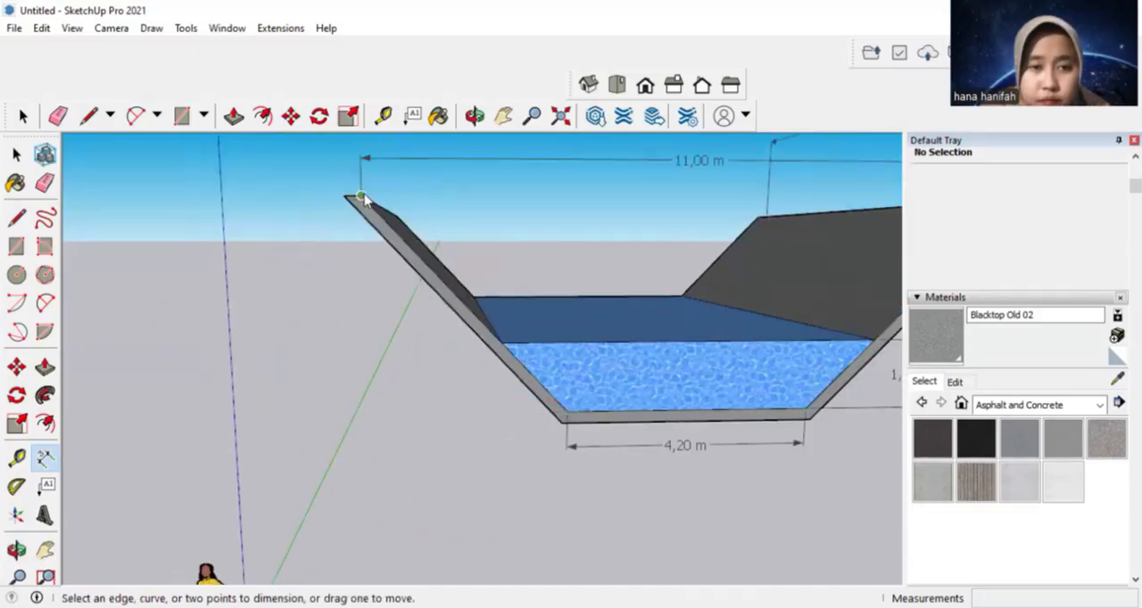
Dimension the channel's depth between one wall's inner top corner and the inner floor corner, placing it upright outside the wall
left_click(361, 196)
left_click(569, 409)
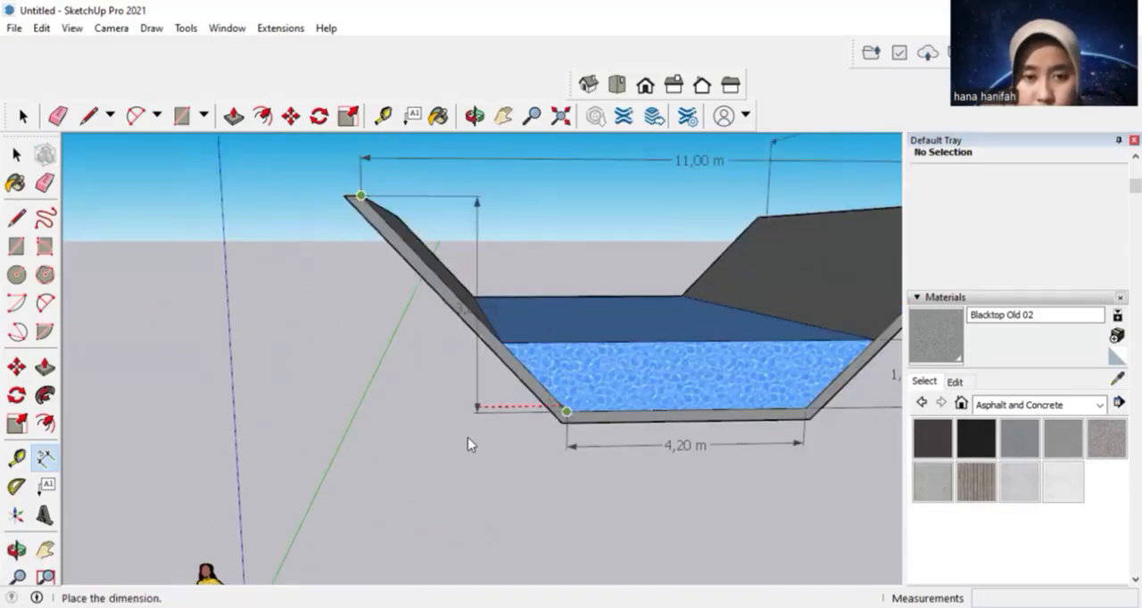
left_click(323, 458)
scroll(655, 456, "down", 4)
middle_click_drag(654, 456, 618, 497)
scroll(585, 477, "down", 3)
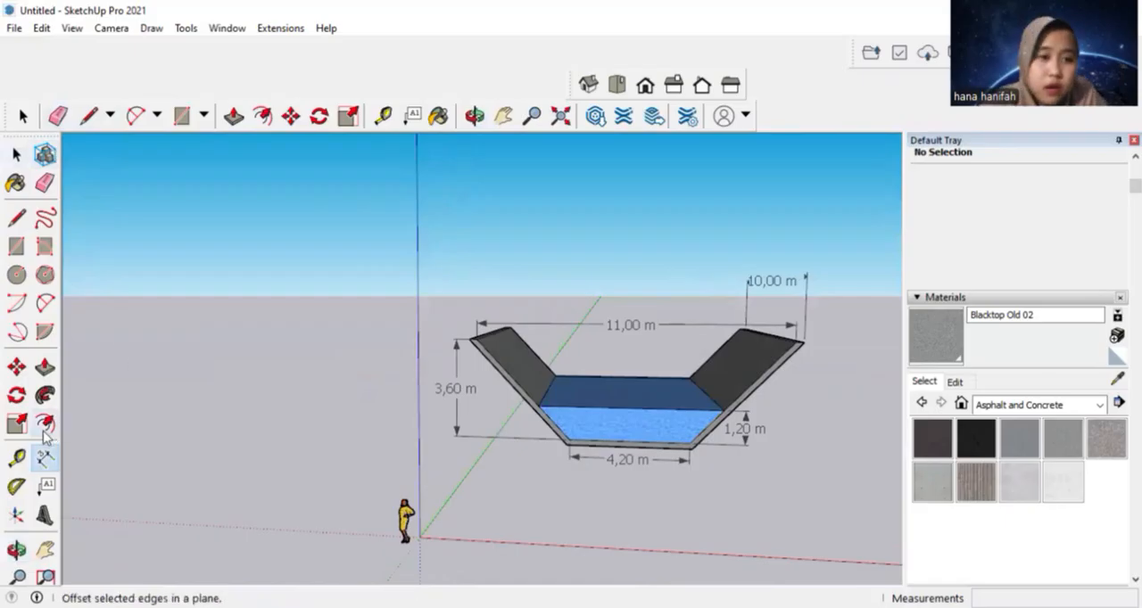
Attach a leader text label reading "Saluran Terbuka" to the wall's top edge, placing it above the channel
left_click(45, 485)
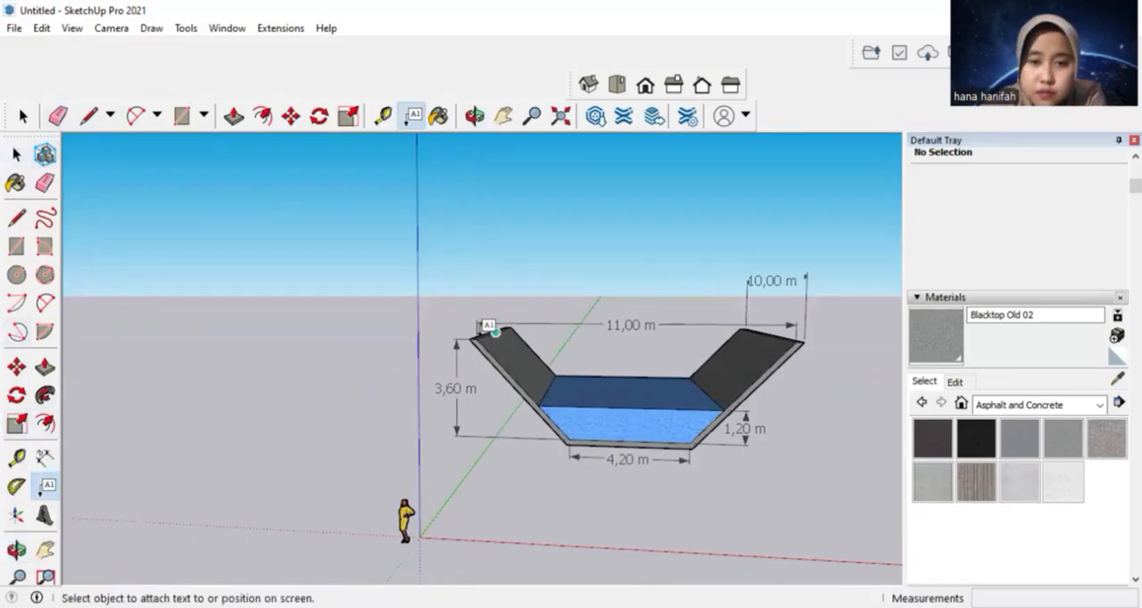
left_click(505, 328)
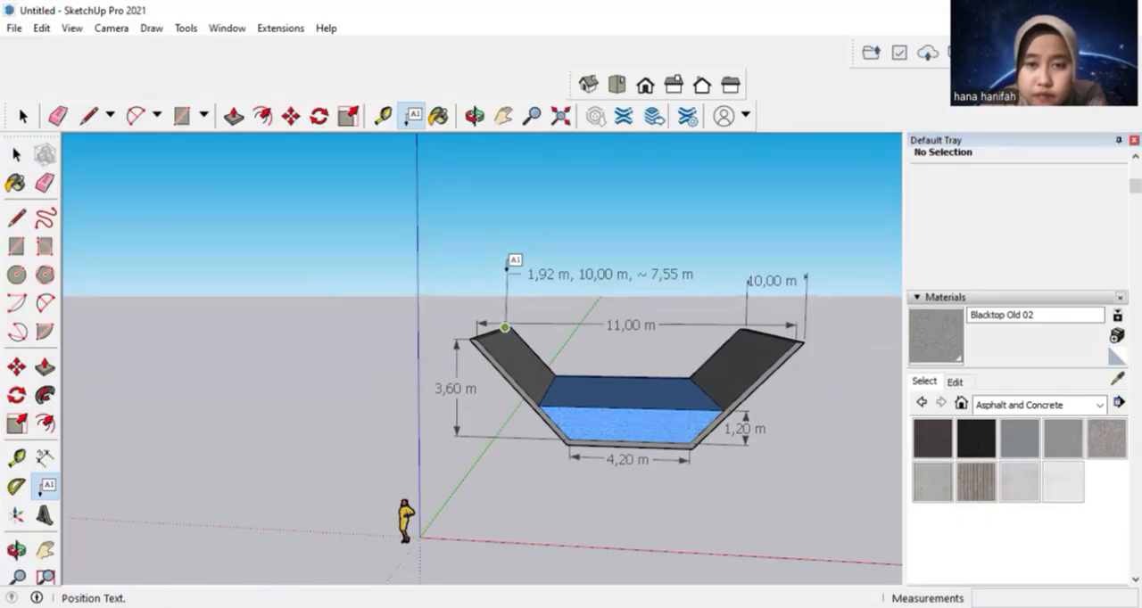
left_click(616, 279)
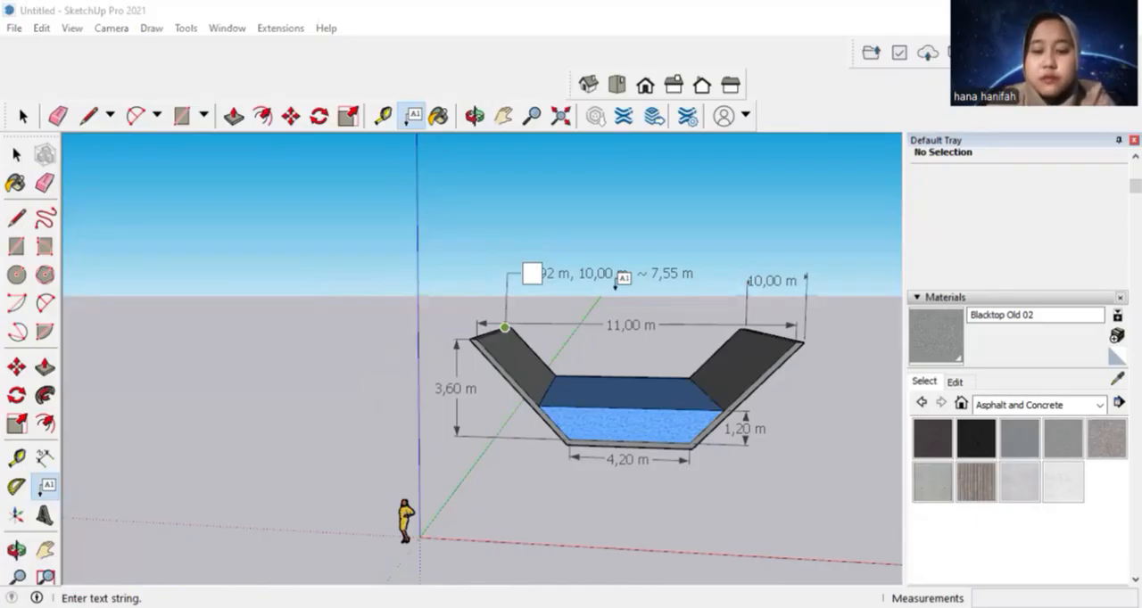
type("Saluran Terbuka")
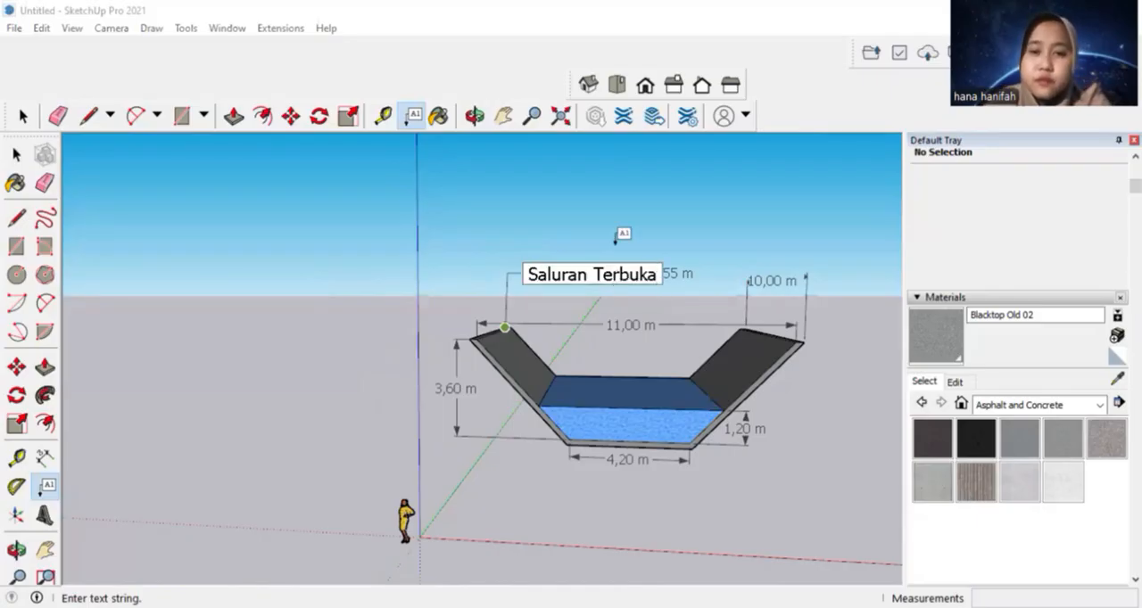
left_click(666, 298)
Erase the "Saluran Terbuka" label from above the channel
left_click(504, 116)
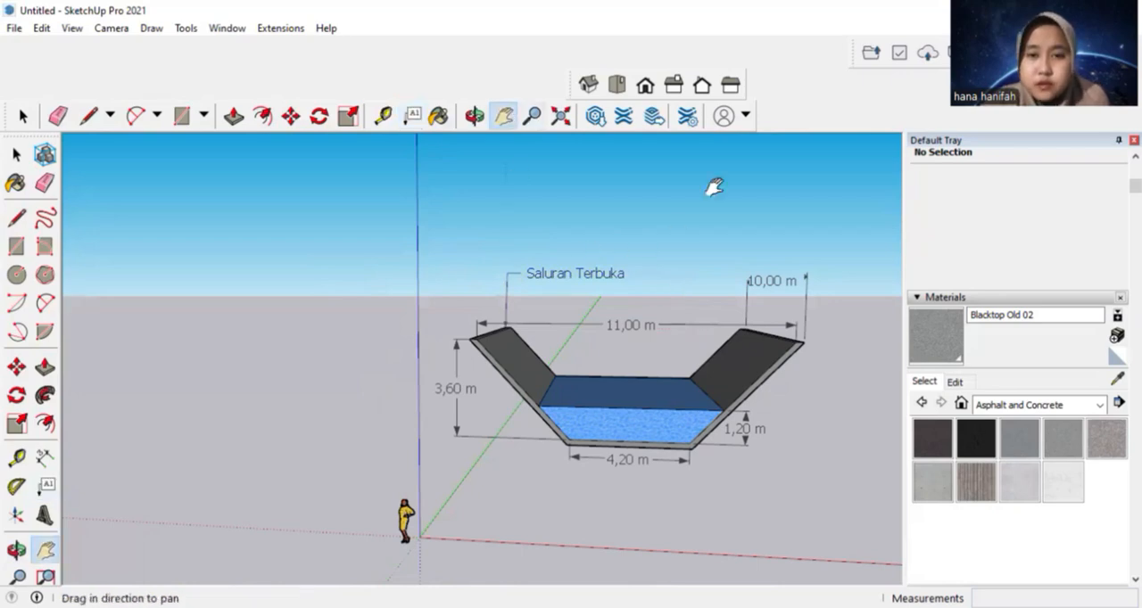
left_click_drag(788, 321, 632, 305)
middle_click_drag(604, 448, 657, 454)
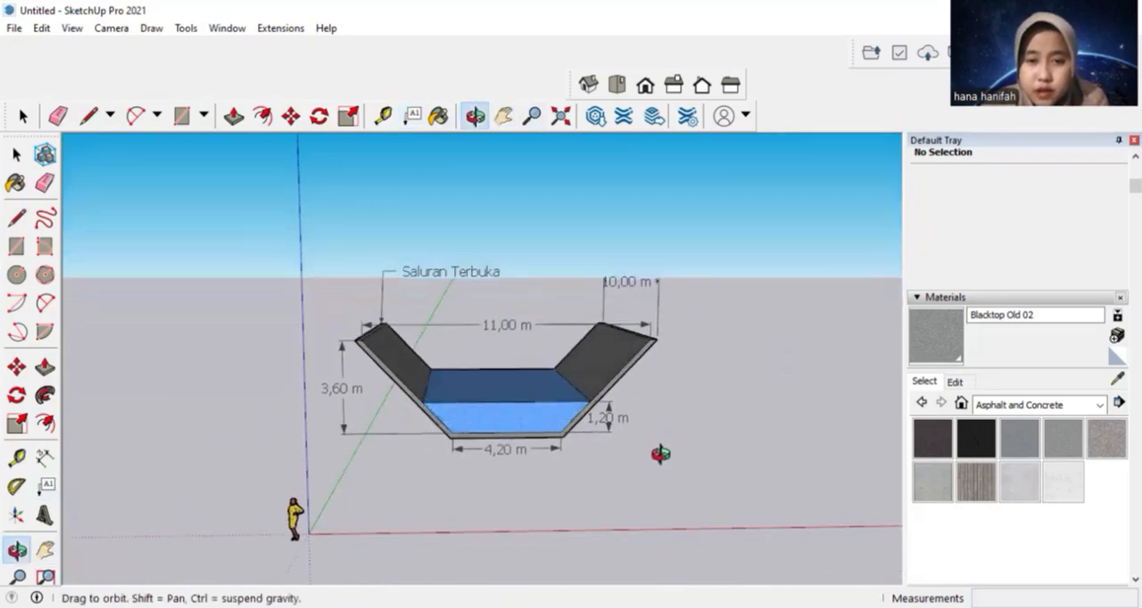
middle_click_drag(409, 498, 528, 491)
middle_click_drag(258, 461, 285, 366)
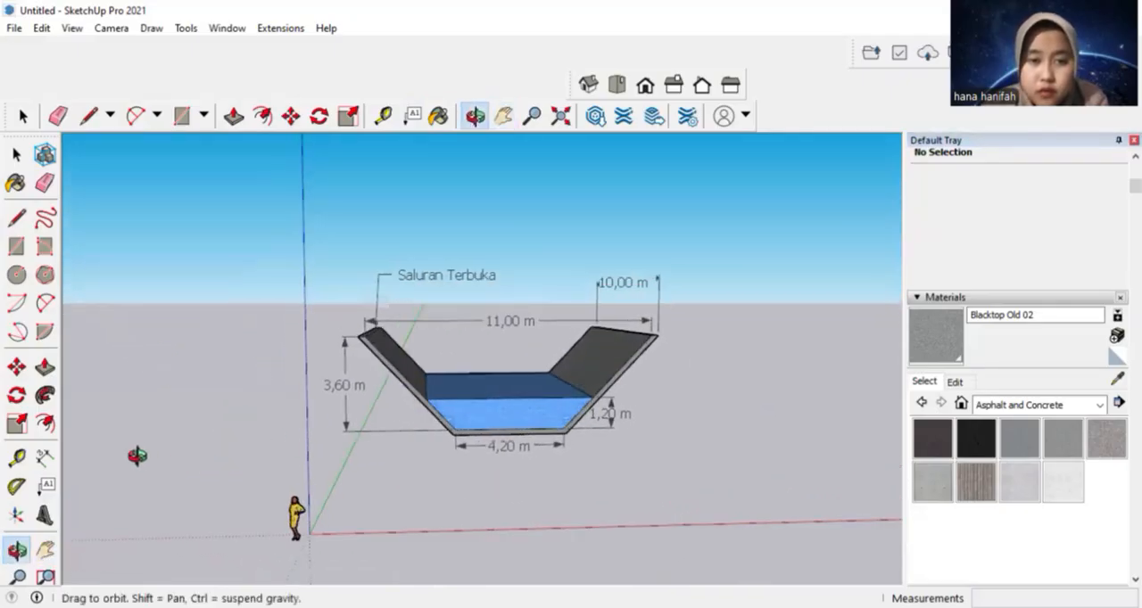
key("e")
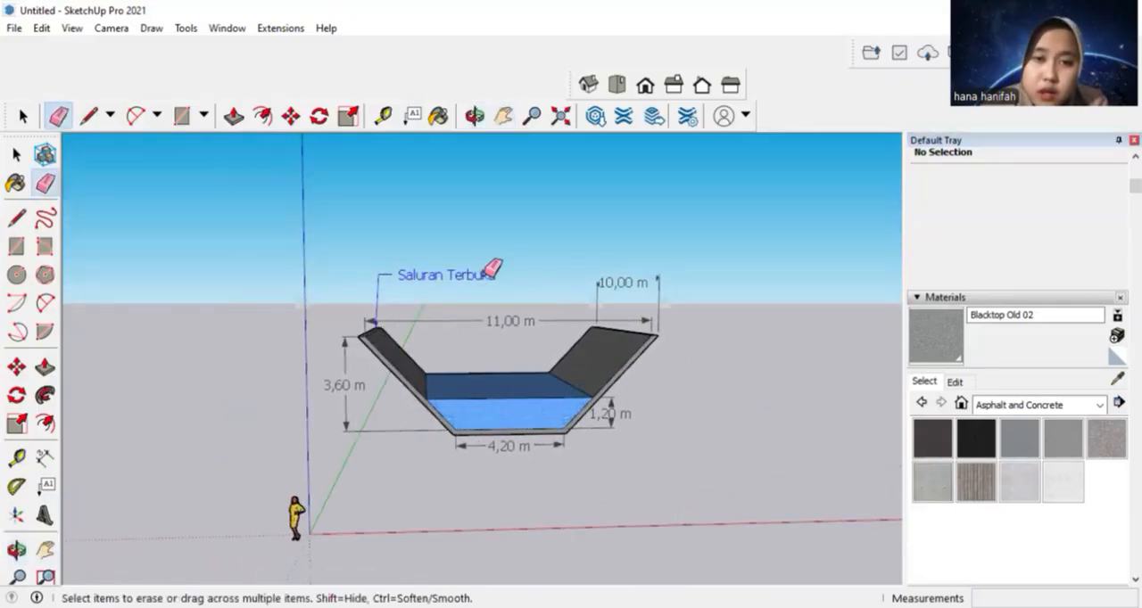
left_click(489, 273)
mouse_move(116, 258)
middle_mouse_down()
mouse_move(137, 279)
mouse_move(238, 309)
middle_mouse_up()
key("l")
left_click(368, 346)
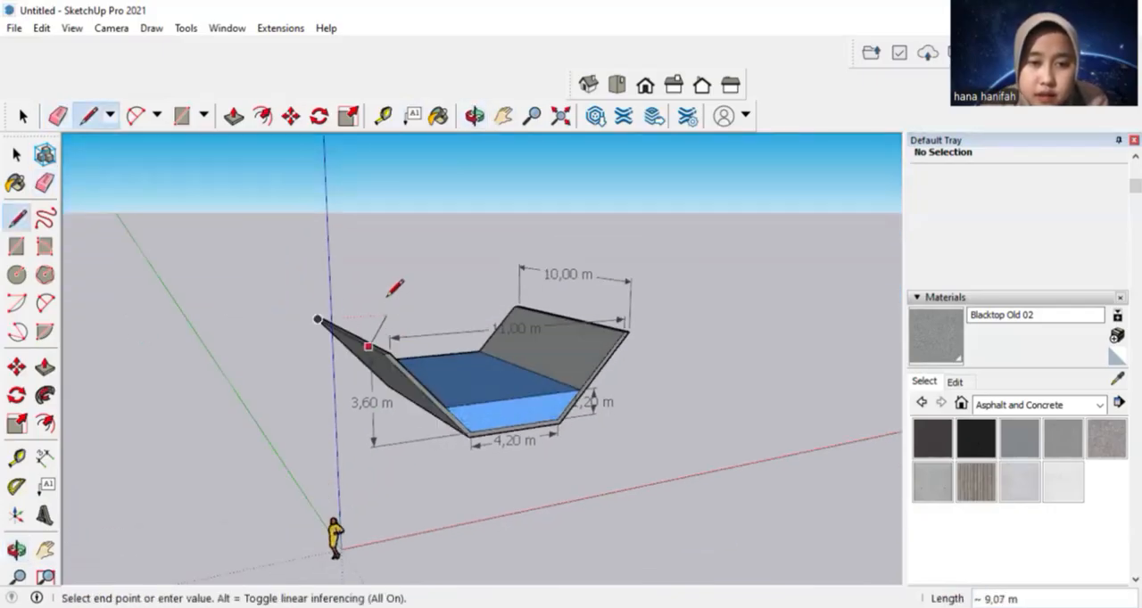
middle_click_drag(388, 295, 298, 285)
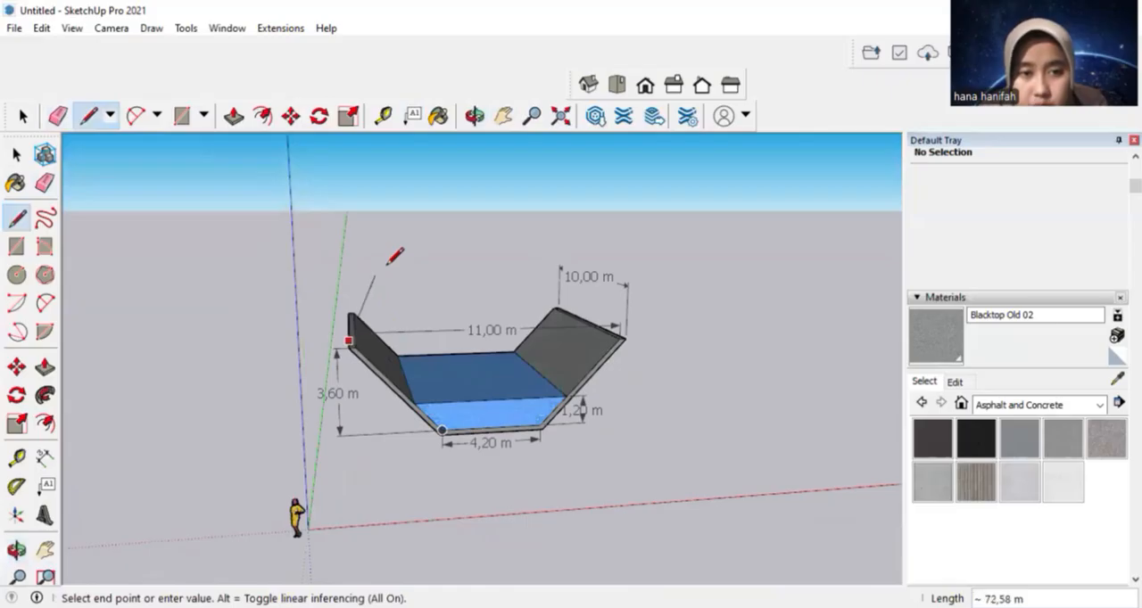
middle_click_drag(394, 257, 383, 255)
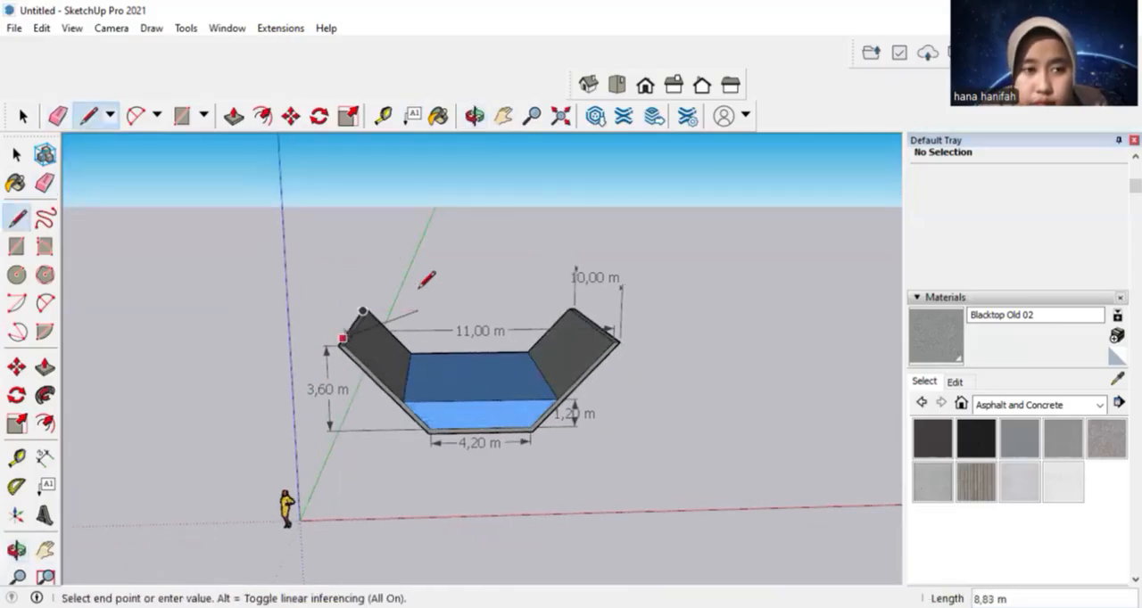
key("Escape")
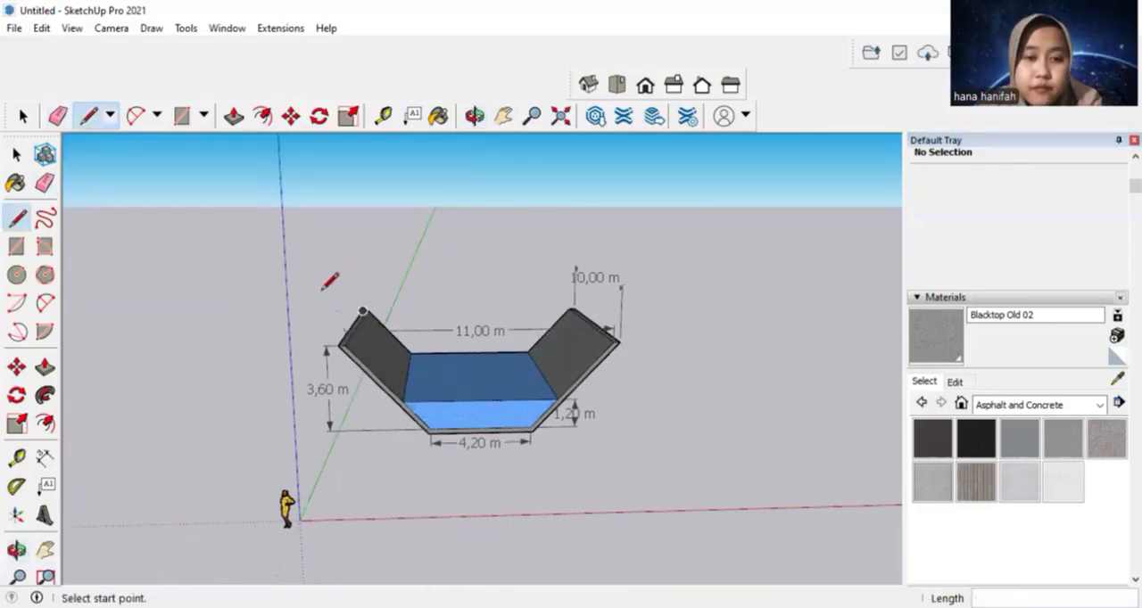
left_click(45, 486)
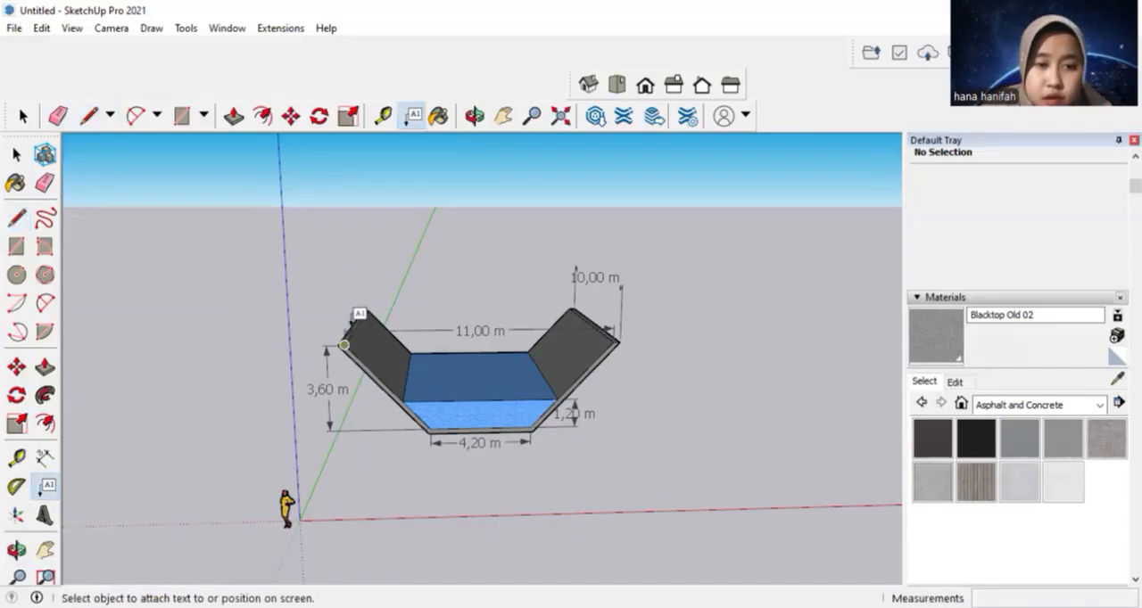
left_click(358, 323)
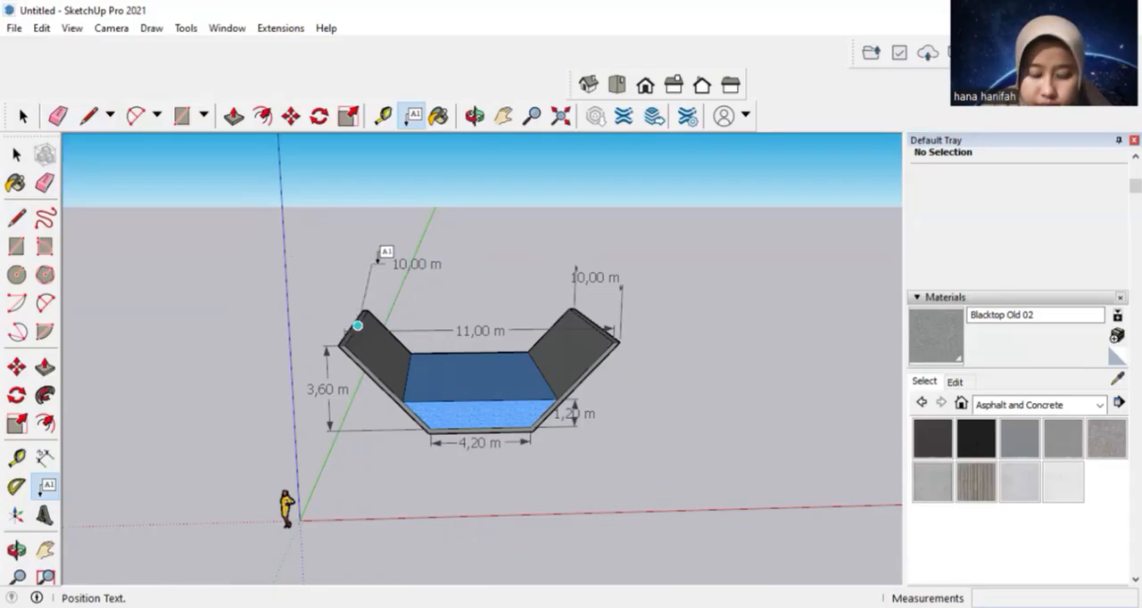
key("Escape")
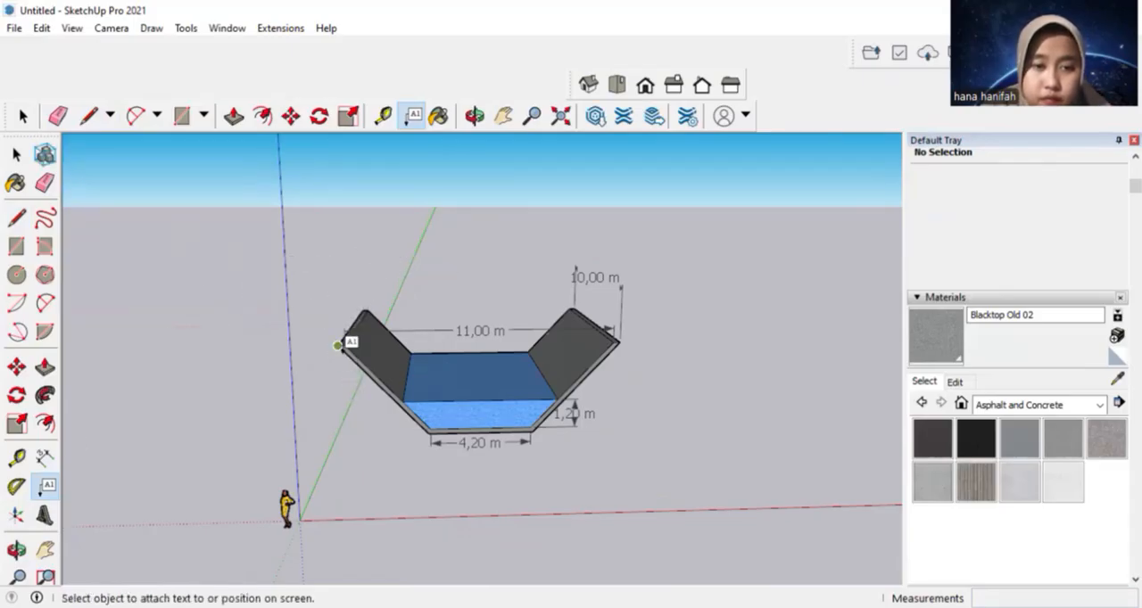
left_click(337, 348)
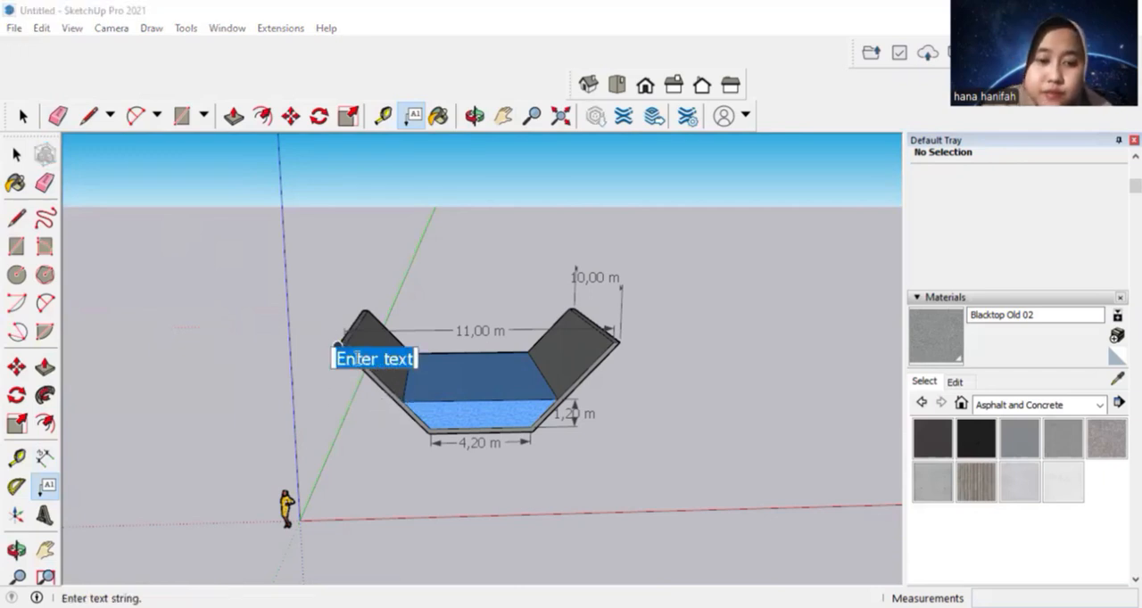
key("Escape")
left_click(45, 458)
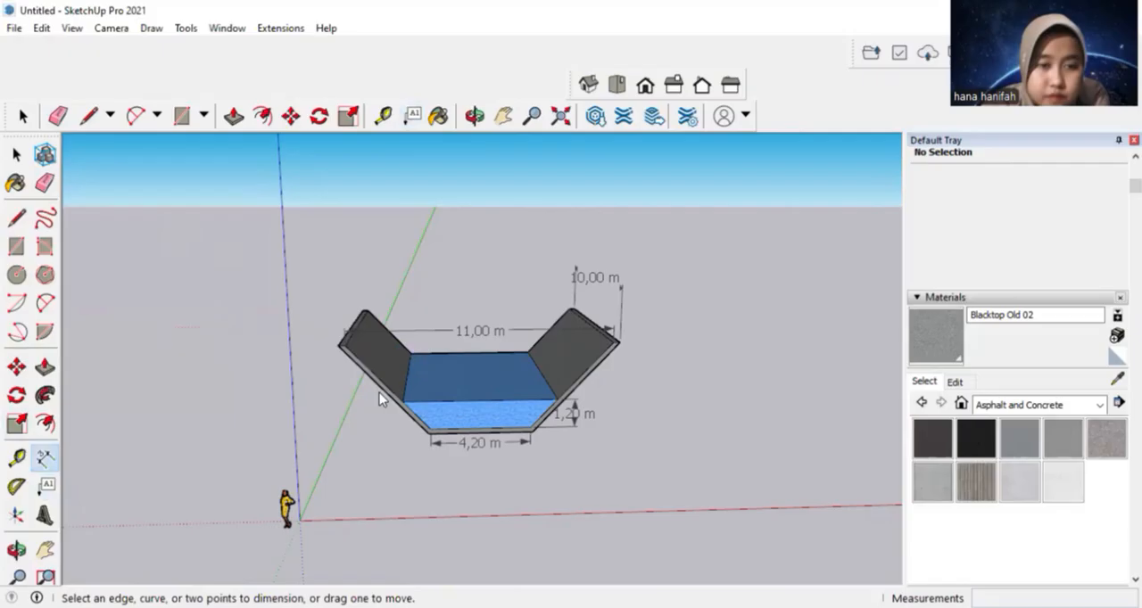
left_click(429, 430)
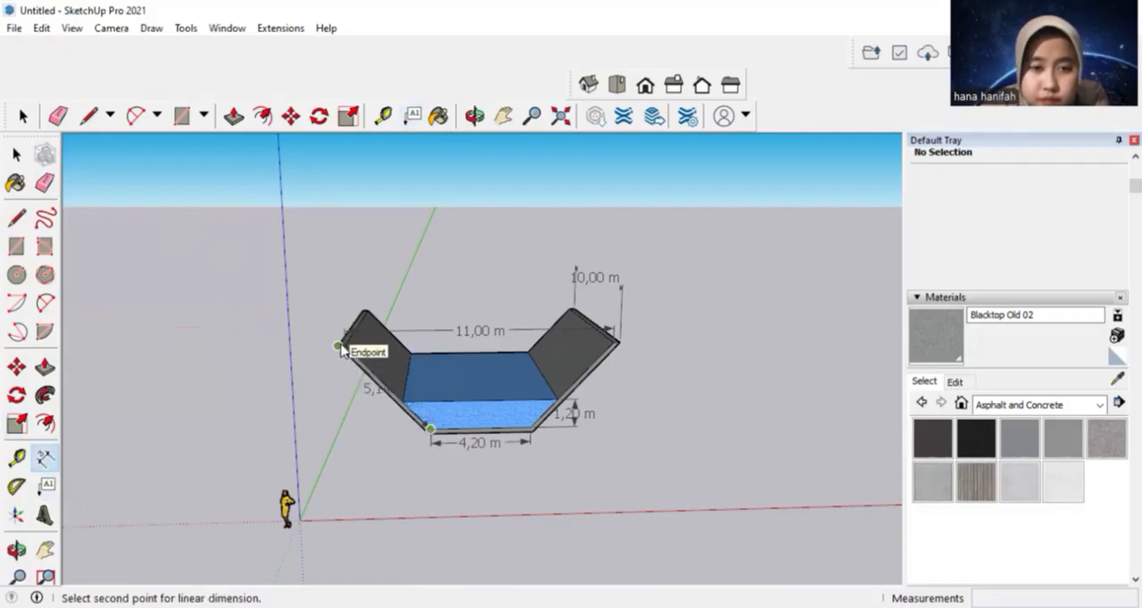
scroll(341, 350, "up", 4)
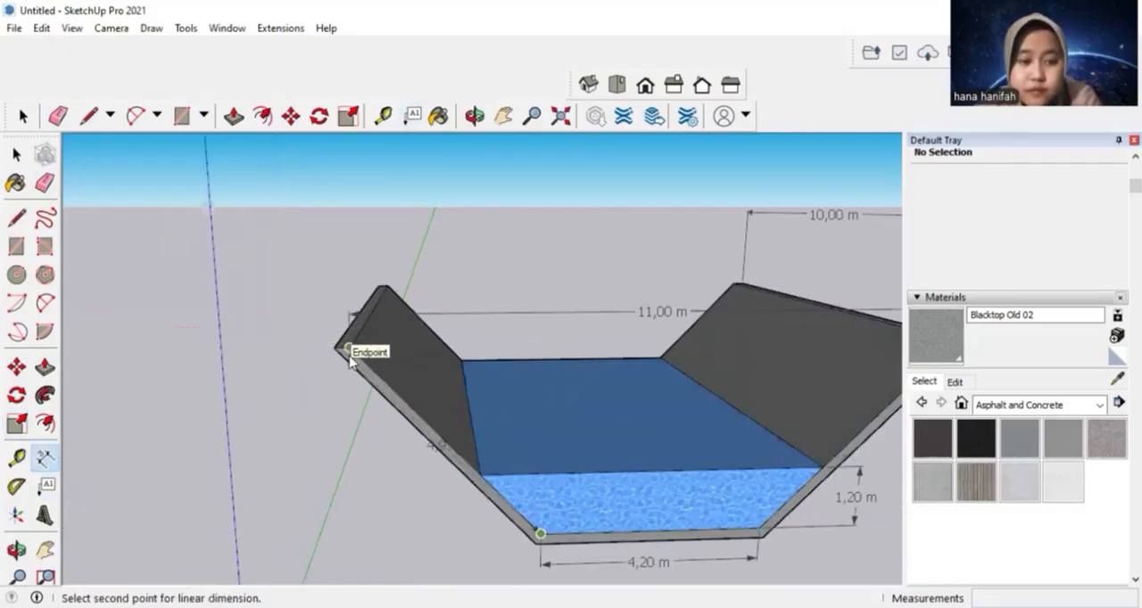
key("Escape")
Reposition the floor width dimension just below the channel and the top opening width dimension slightly higher above the walls
middle_click_drag(544, 280, 476, 216)
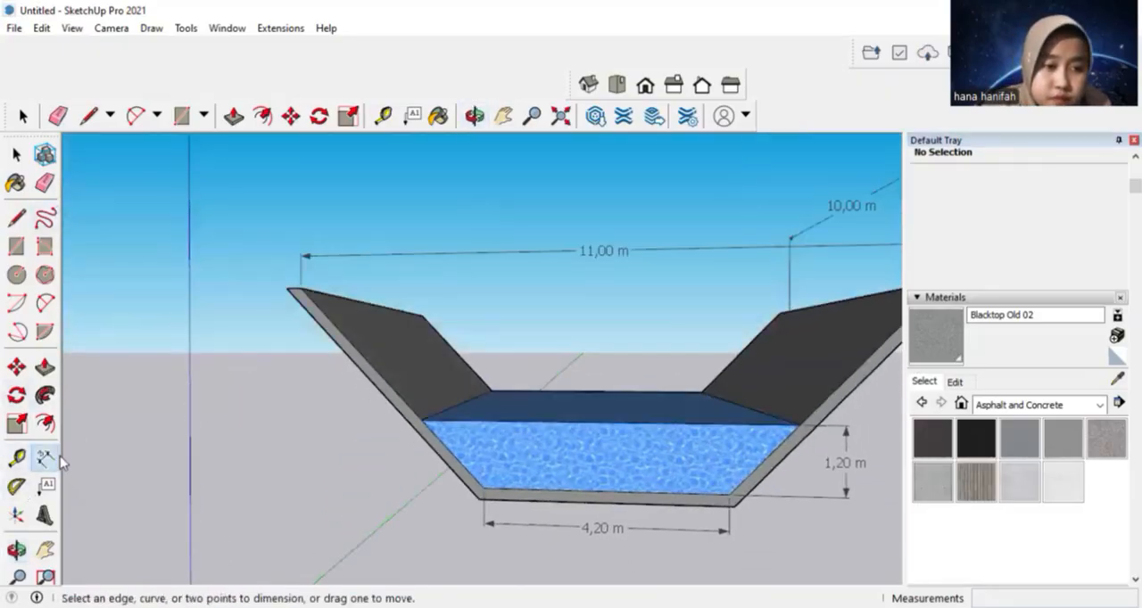
left_click(486, 495)
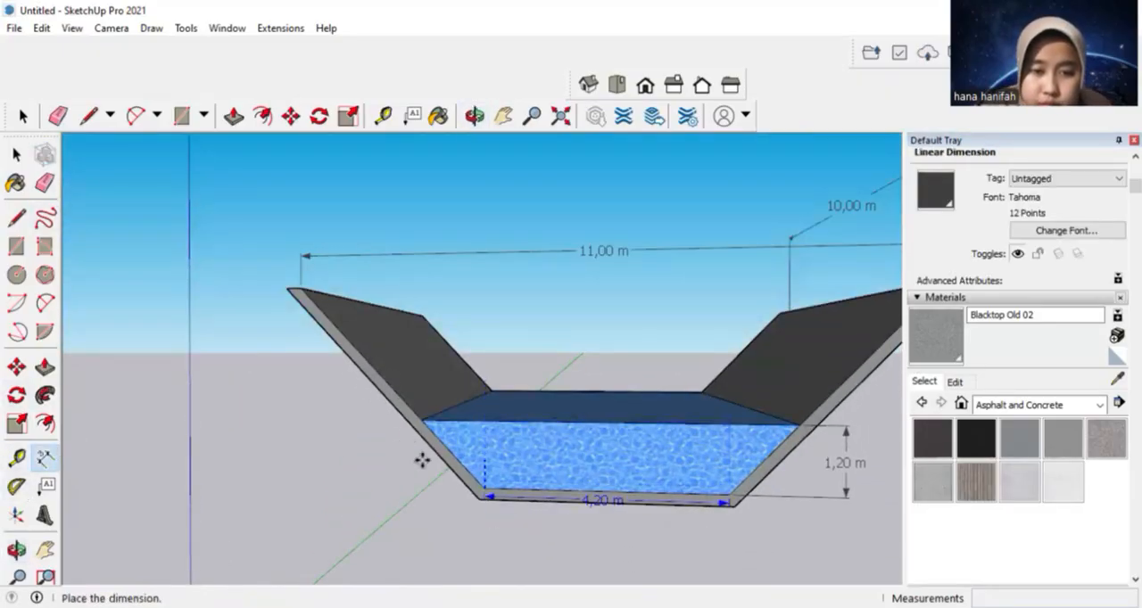
left_click(437, 486)
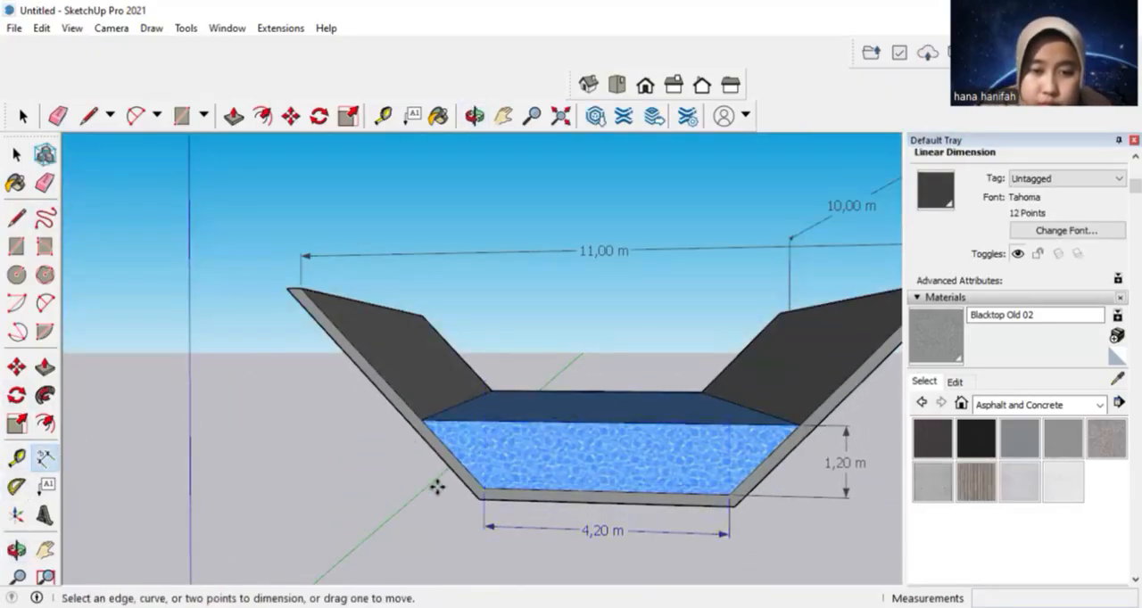
left_click(303, 292)
left_click(303, 286)
left_click(436, 288)
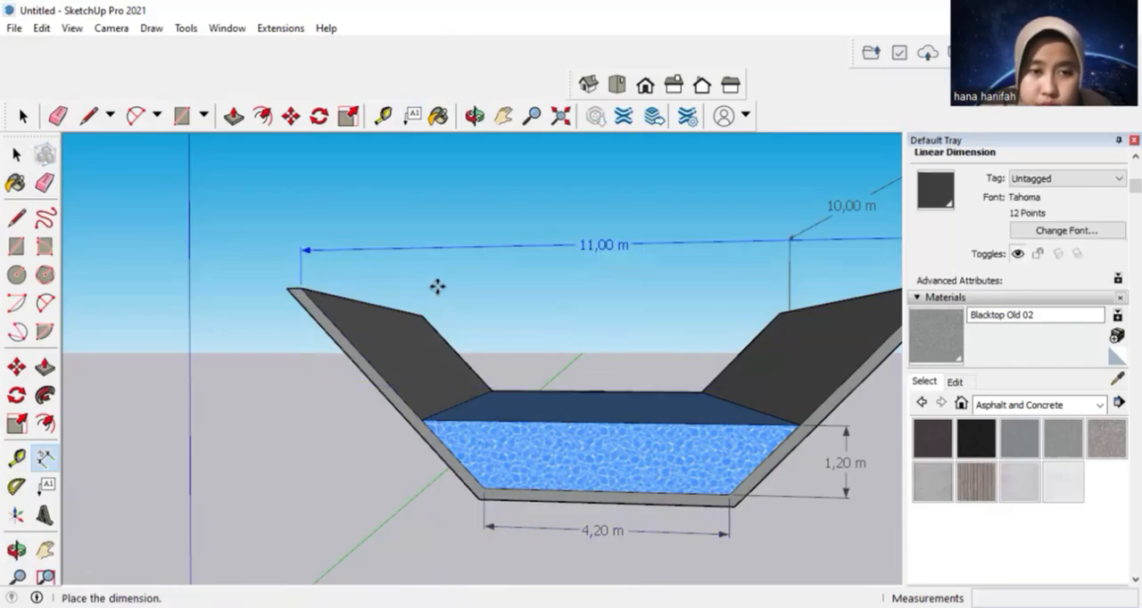
left_click(438, 288)
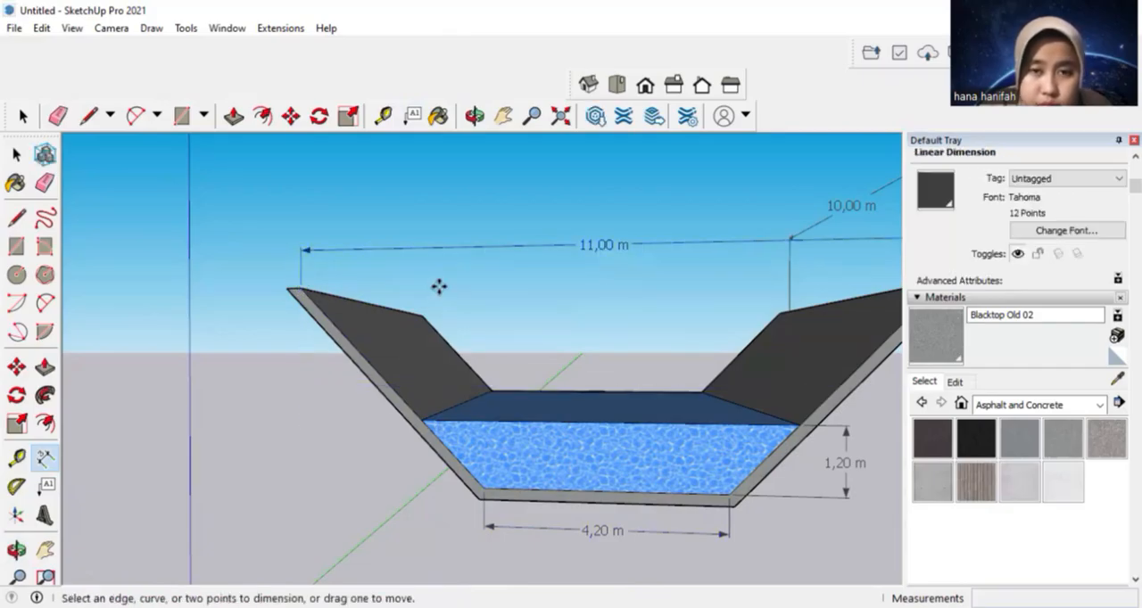
Dimension the channel's depth from the left wall's inner top corner to the inner floor corner, placing it vertically outside that wall
left_click(299, 289)
left_click(484, 488)
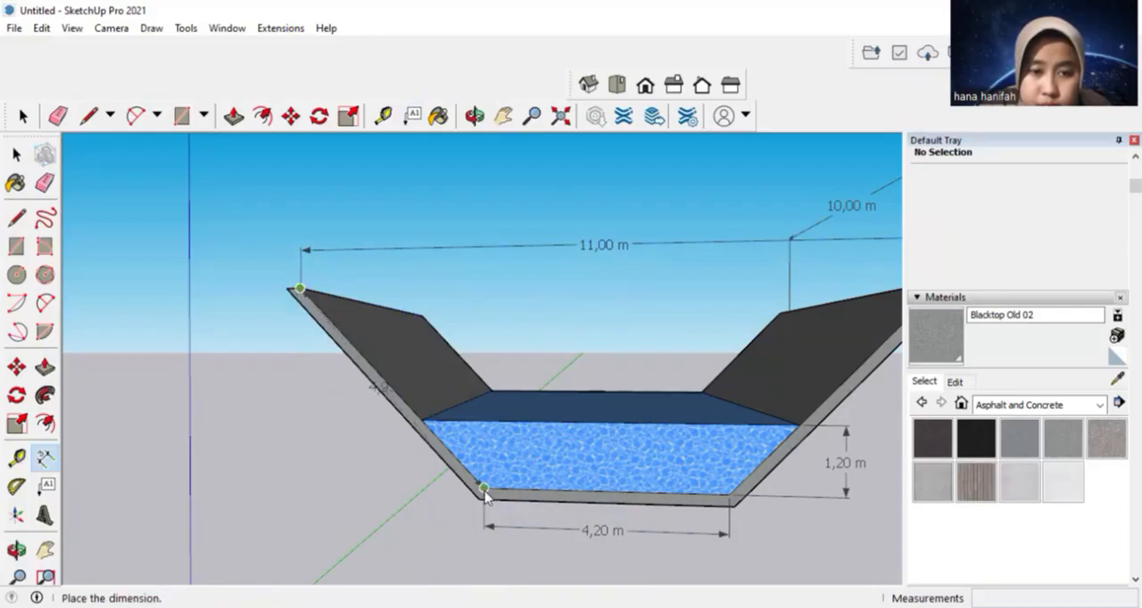
left_click(266, 498)
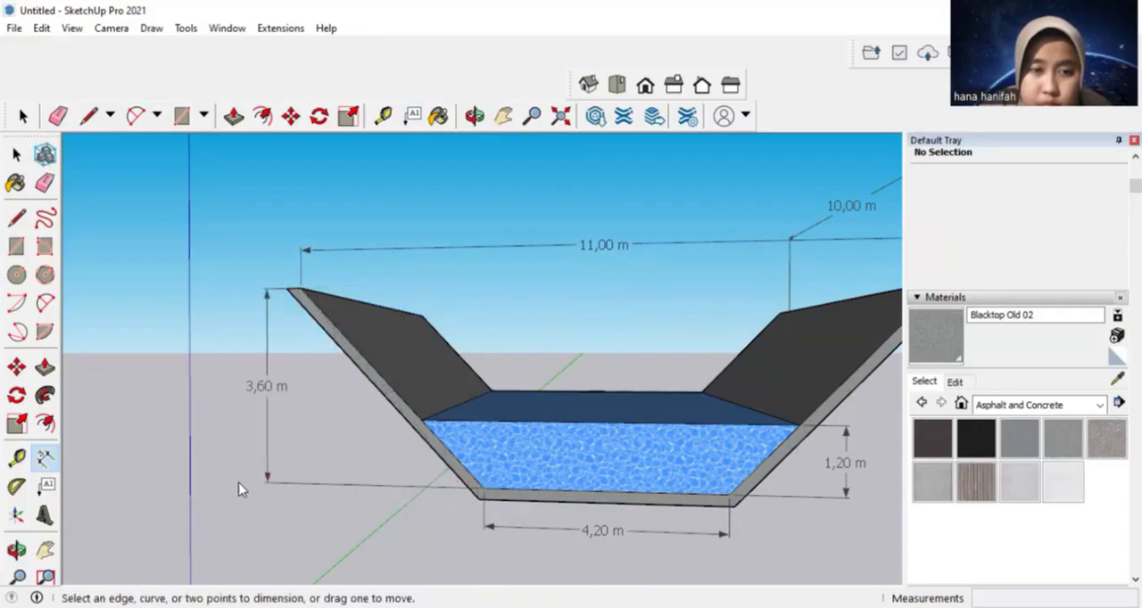
Attach a leader text label reading "Saluran Terbuka" to the left wall's outer top corner, placing it above the channel
middle_click_drag(243, 336, 237, 410)
left_click(45, 485)
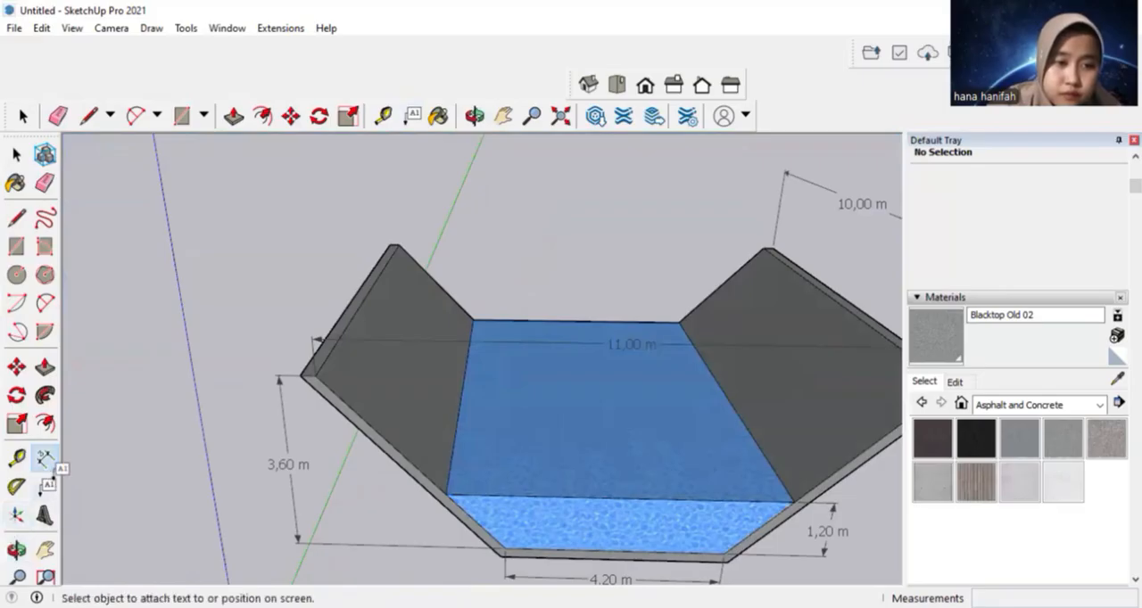
left_click(301, 375)
left_click(308, 214)
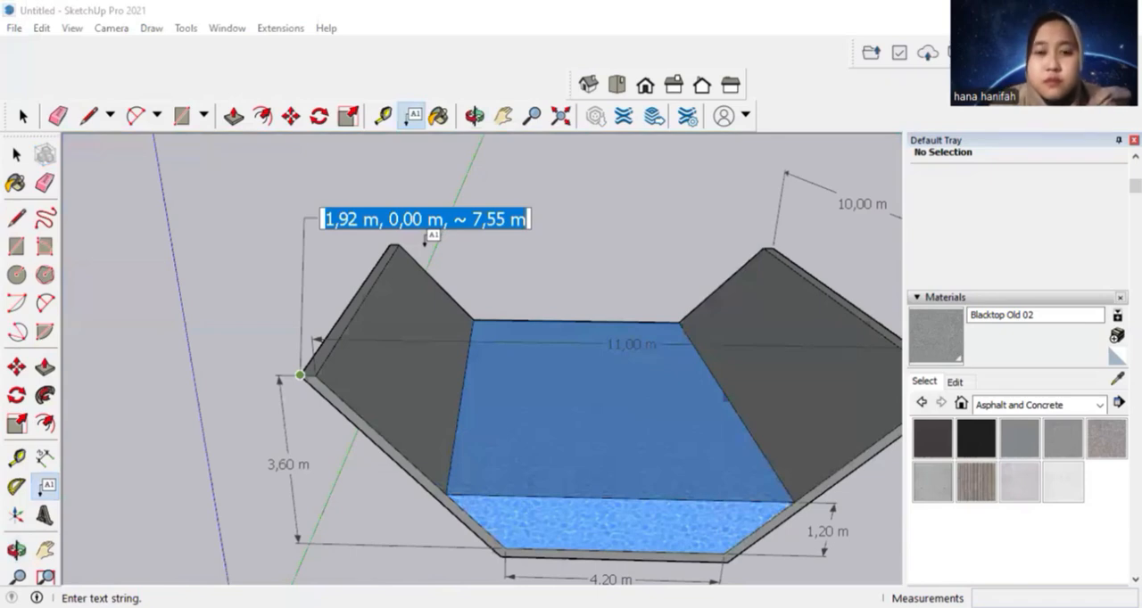
type("Saluran Terbuka")
Paint the "Saluran Terbuka" label and all five channel dimensions red with Color A05 from the Colors material collection
mouse_move(594, 246)
middle_mouse_down()
mouse_move(566, 191)
mouse_move(591, 257)
mouse_move(610, 235)
middle_mouse_up()
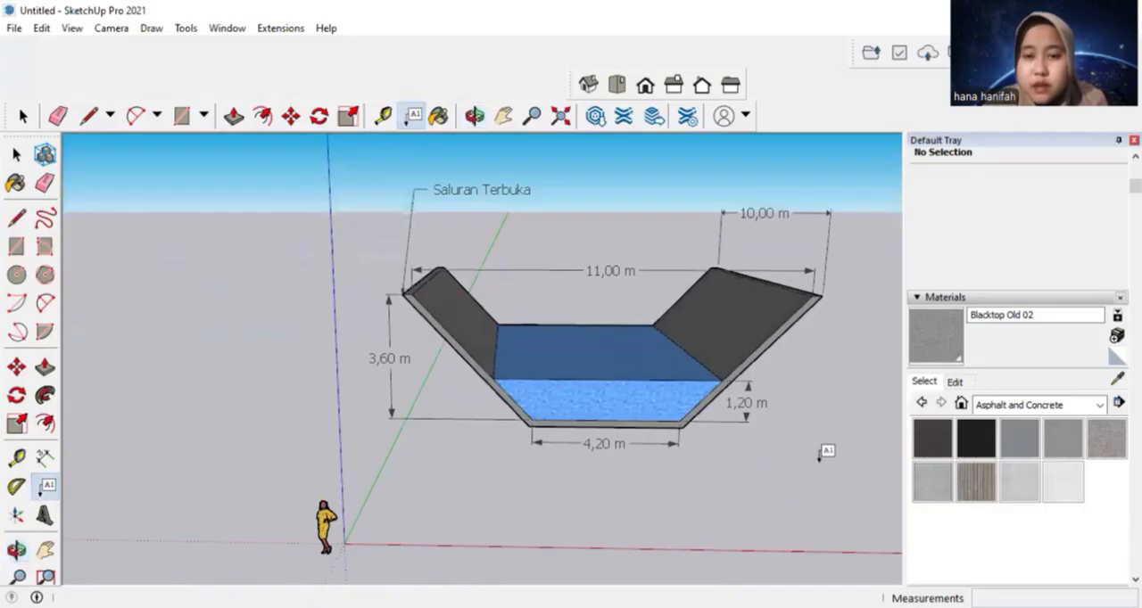
left_click(502, 115)
left_click_drag(806, 434, 680, 422)
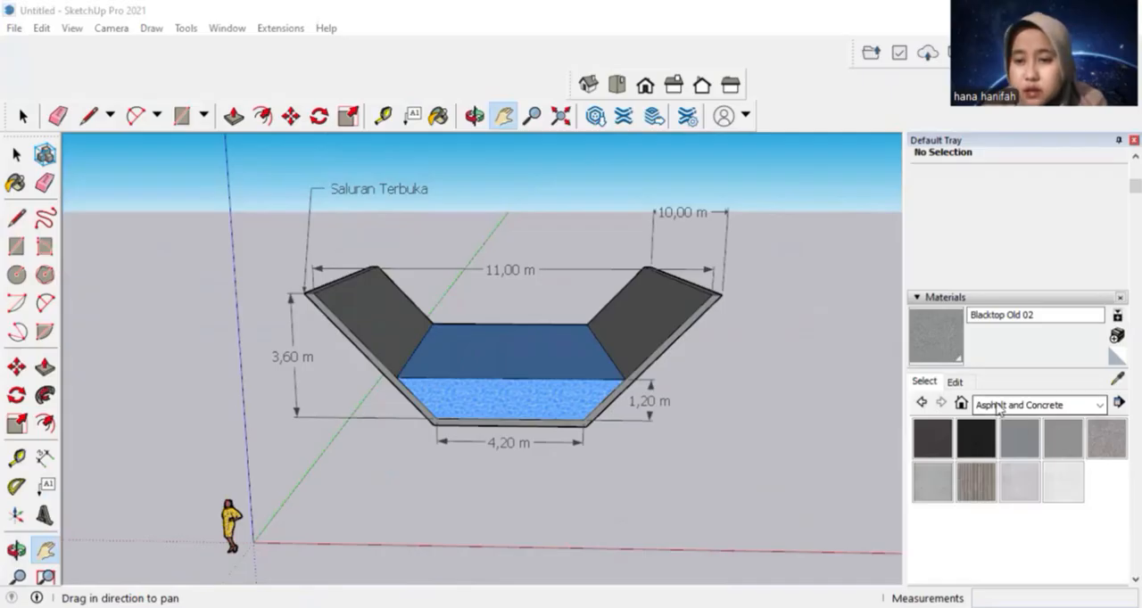
left_click(1058, 406)
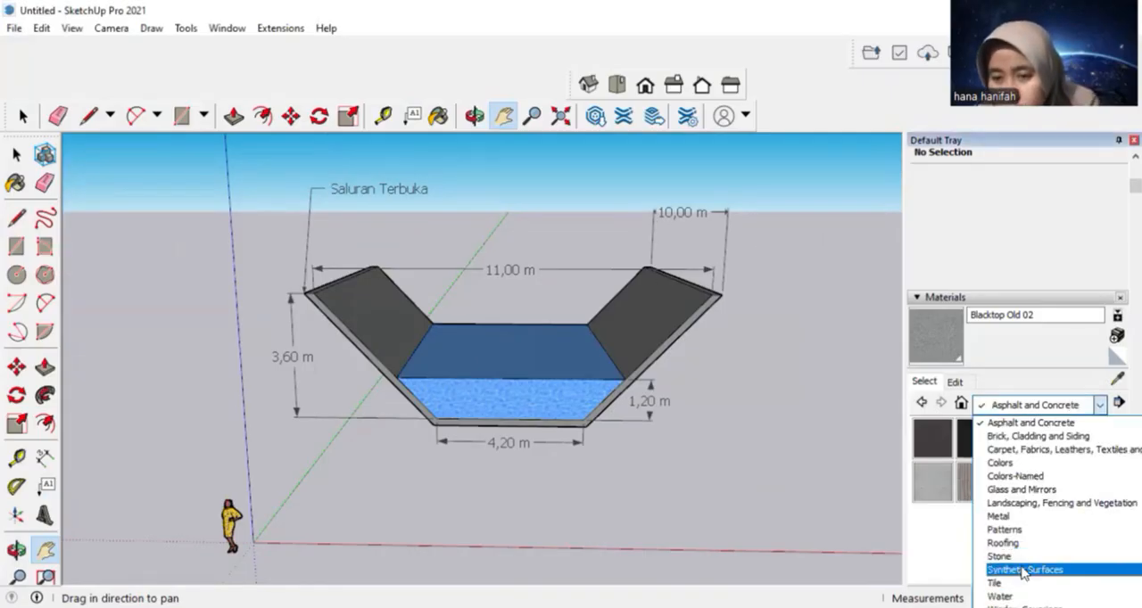
left_click(1008, 463)
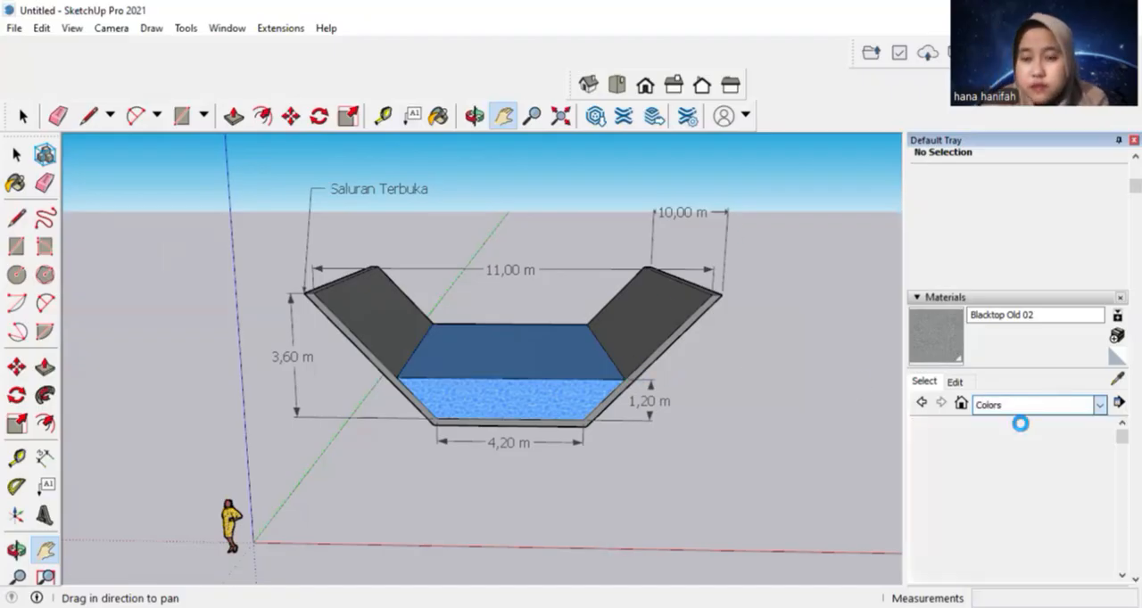
left_click(933, 481)
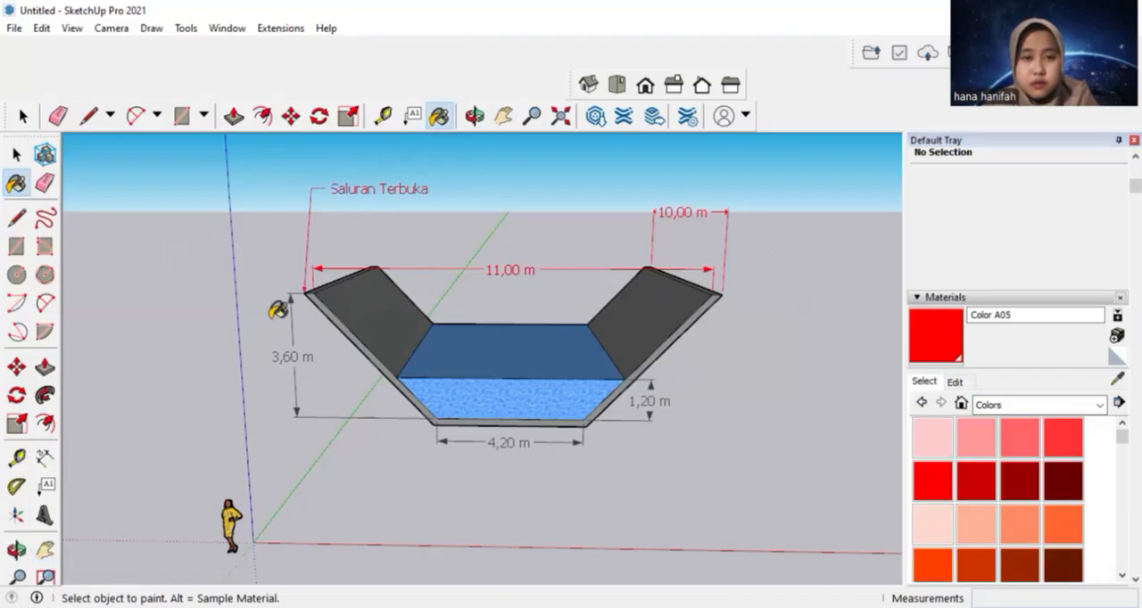
left_click(295, 342)
left_click(495, 438)
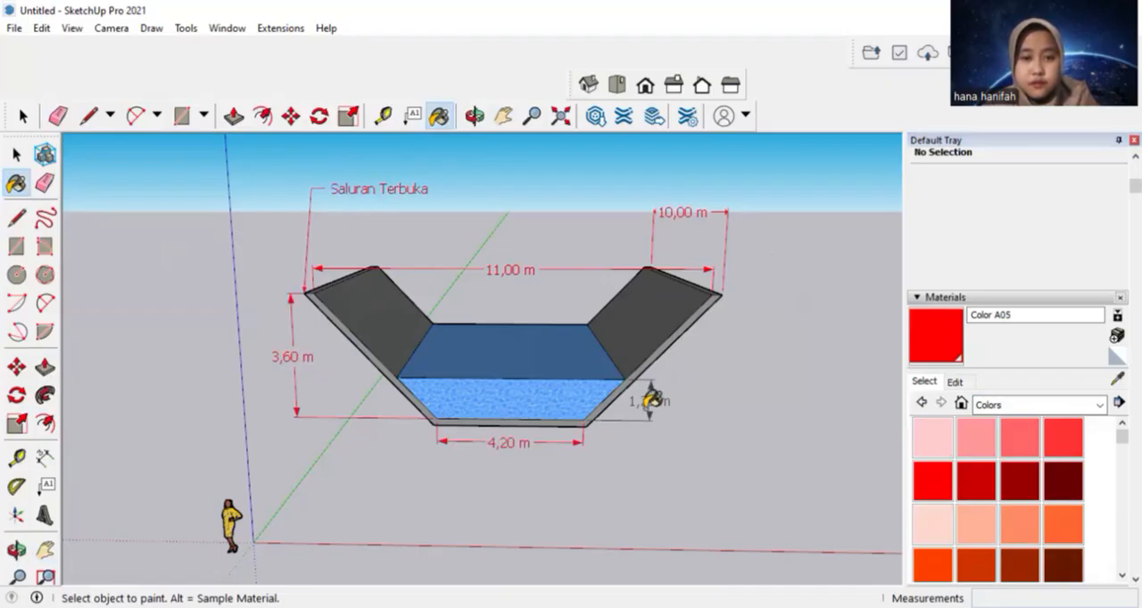
left_click(648, 398)
left_click(25, 119)
Set the camera to the front view and frame the whole channel with its dimensions and label, showing the water surface slightly from above
key("o")
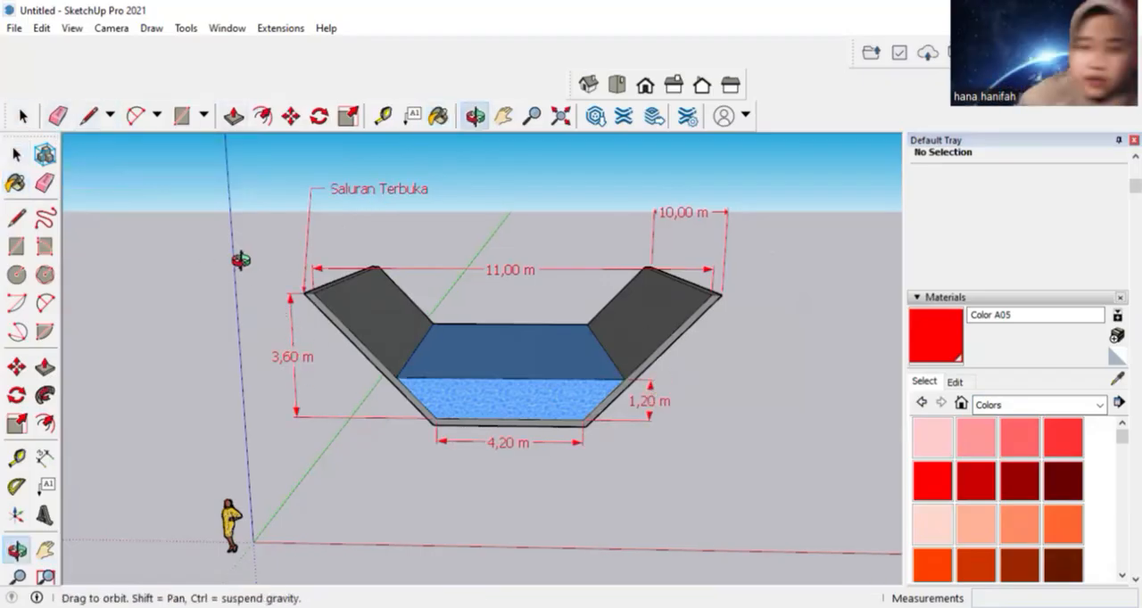
left_click_drag(242, 254, 122, 265)
middle_click_drag(122, 265, 249, 230)
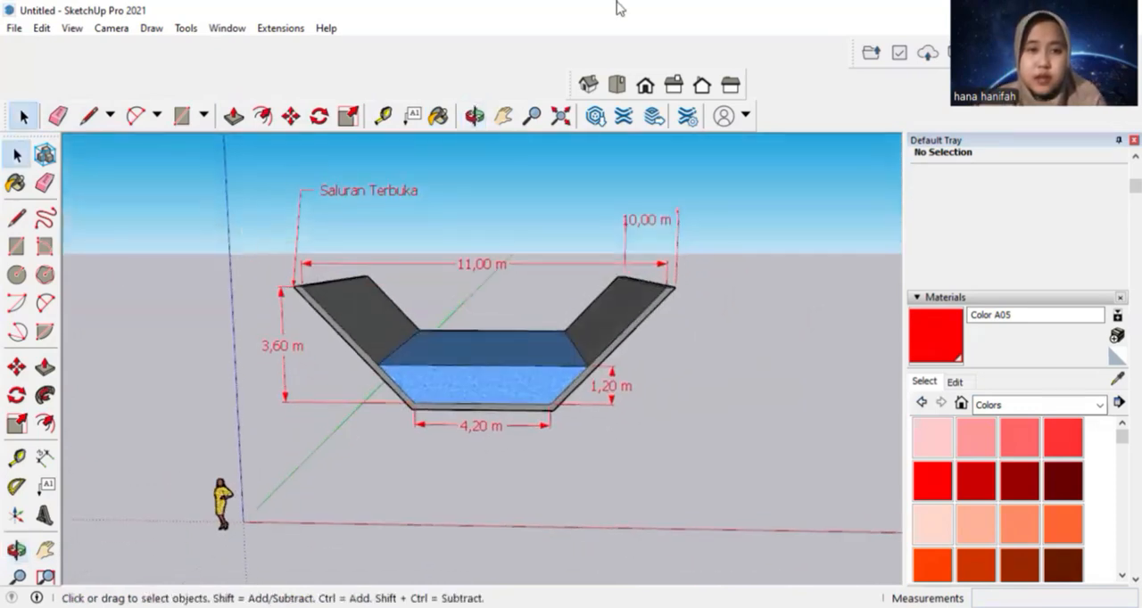
left_click(644, 86)
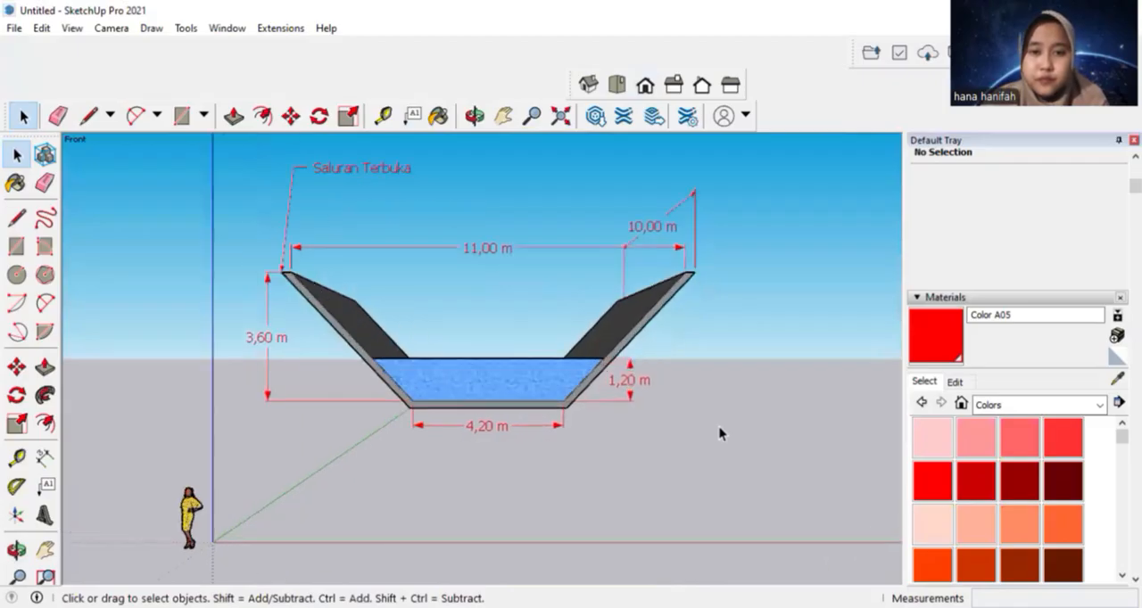
left_click(505, 114)
left_click_drag(682, 365, 672, 427)
scroll(627, 219, "down", 1)
scroll(628, 220, "up", 1)
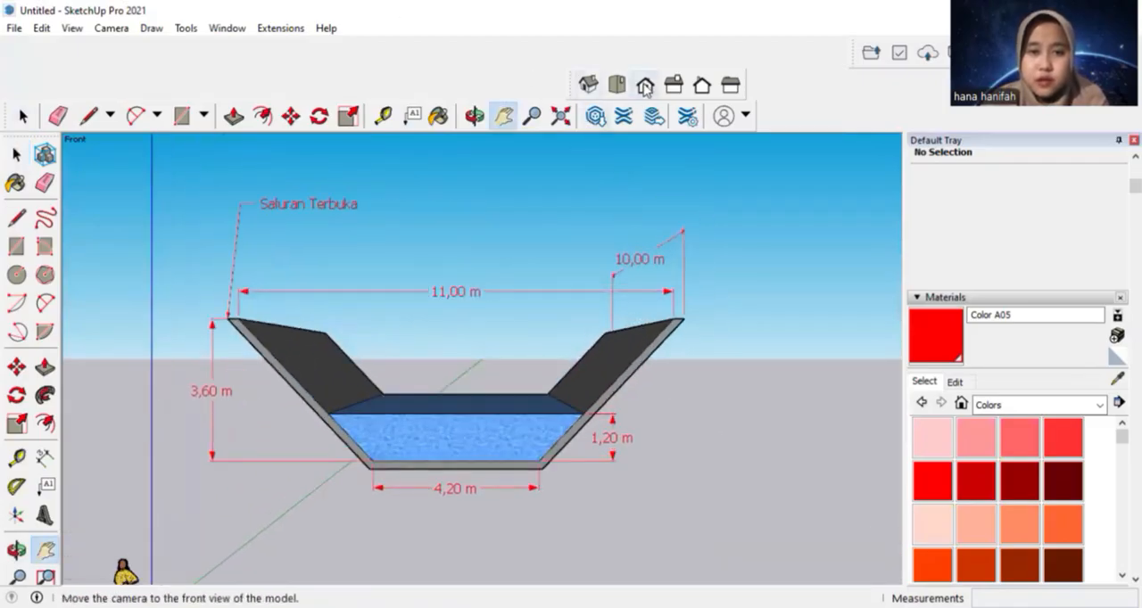
Start a 2D graphic export and choose the KULIAH > SEMESTER 5 > PRAKTIKUM > SIL folder on drive D as its destination
left_click(15, 30)
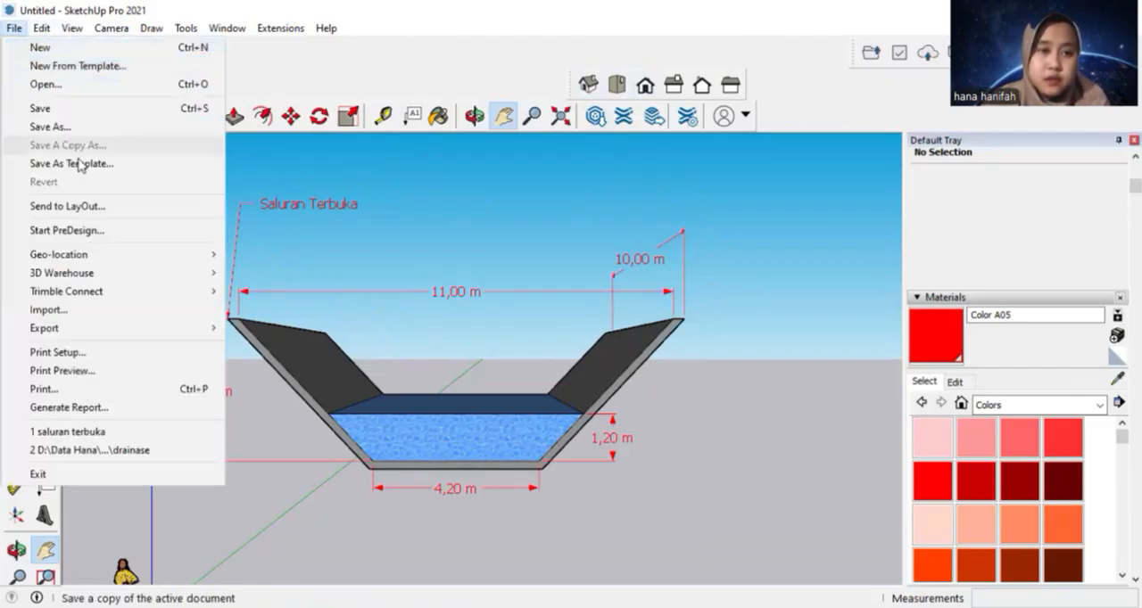
mouse_move(187, 332)
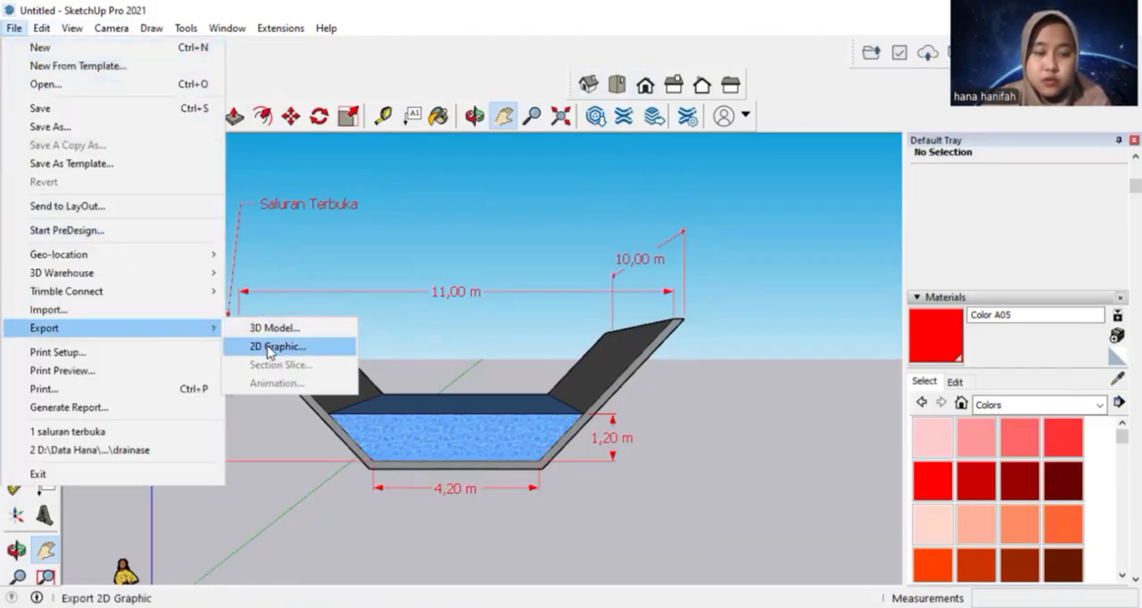
left_click(272, 347)
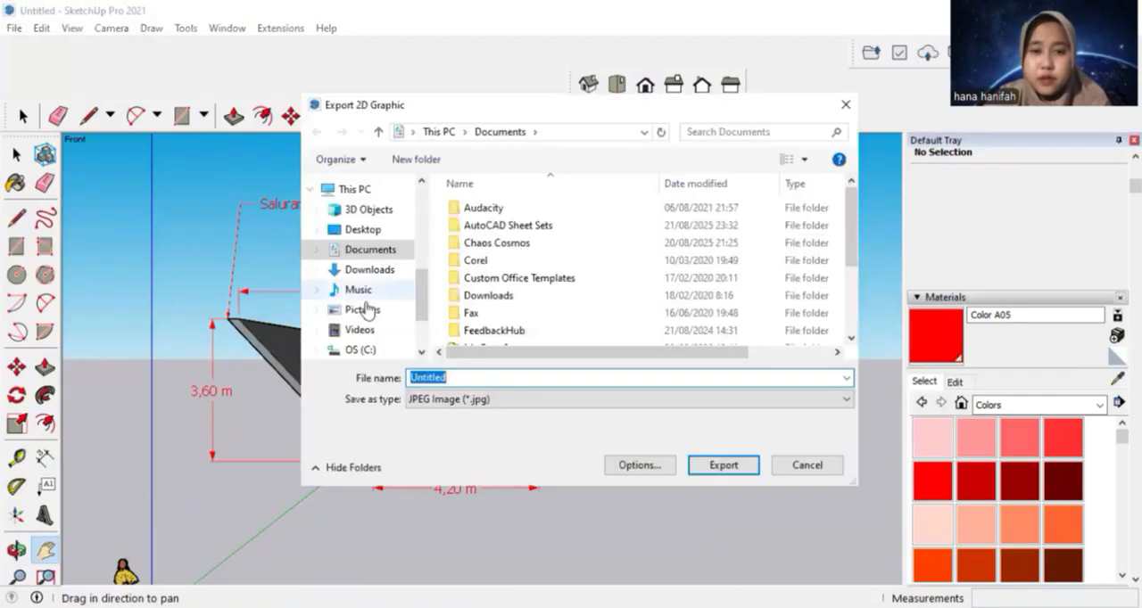
left_click(384, 343)
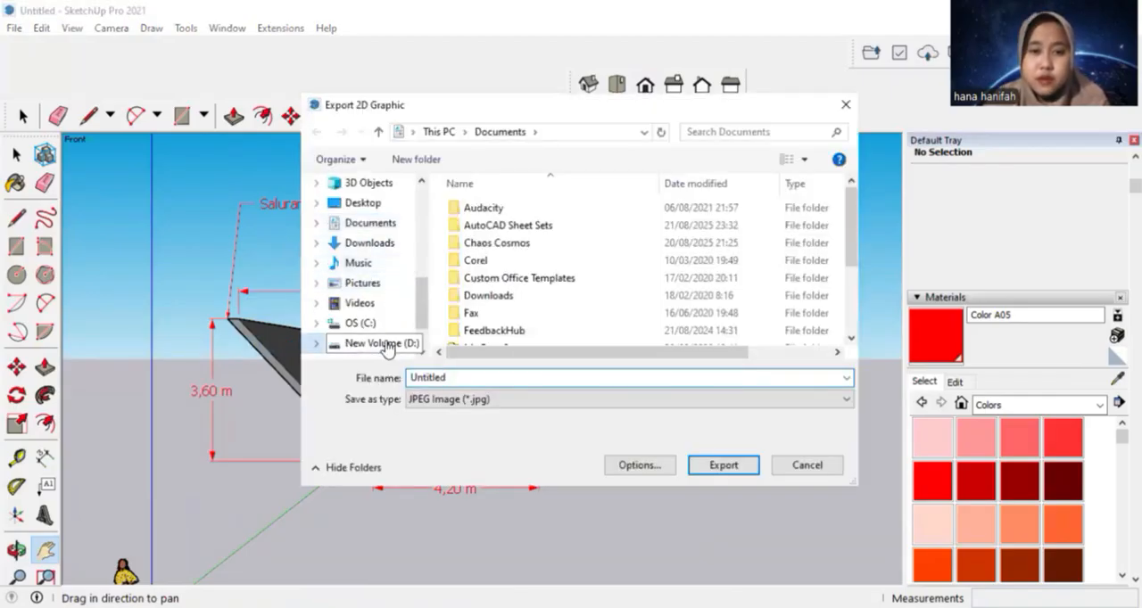
double_click(504, 208)
double_click(504, 224)
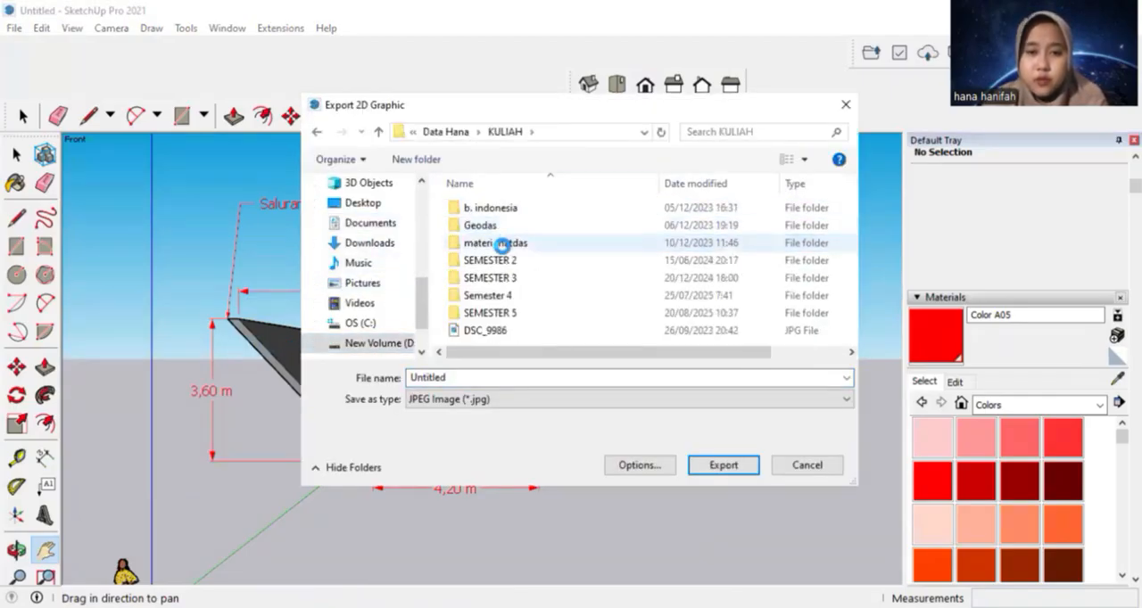
double_click(502, 312)
double_click(495, 208)
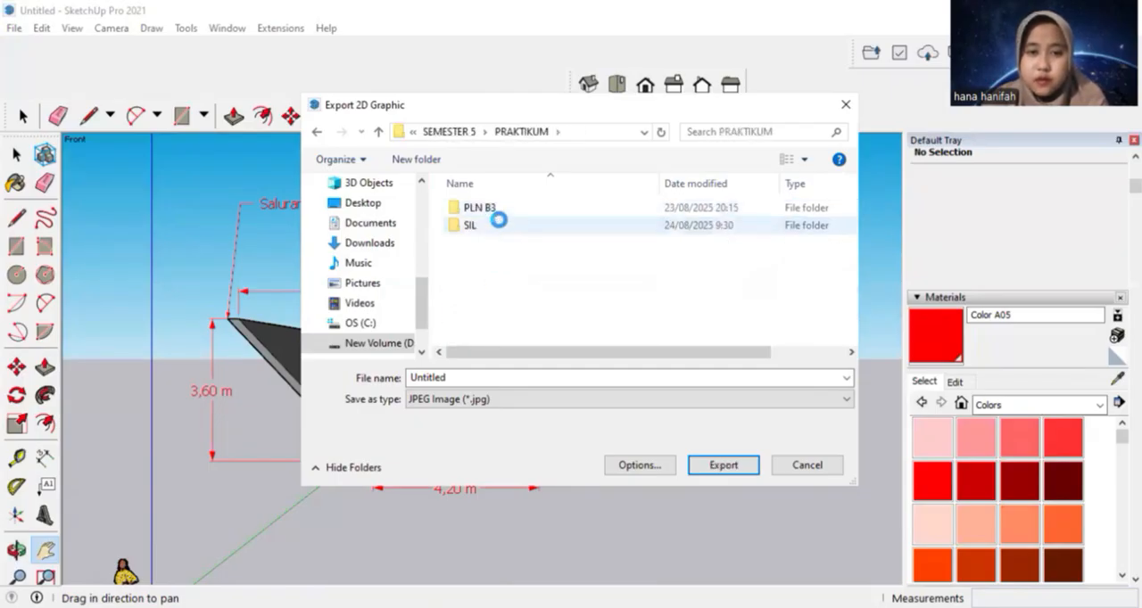
double_click(499, 224)
Name the export "drainase terbuka tampak depan", keep the JPEG Image (*.jpg) format and export the front view
left_click(491, 379)
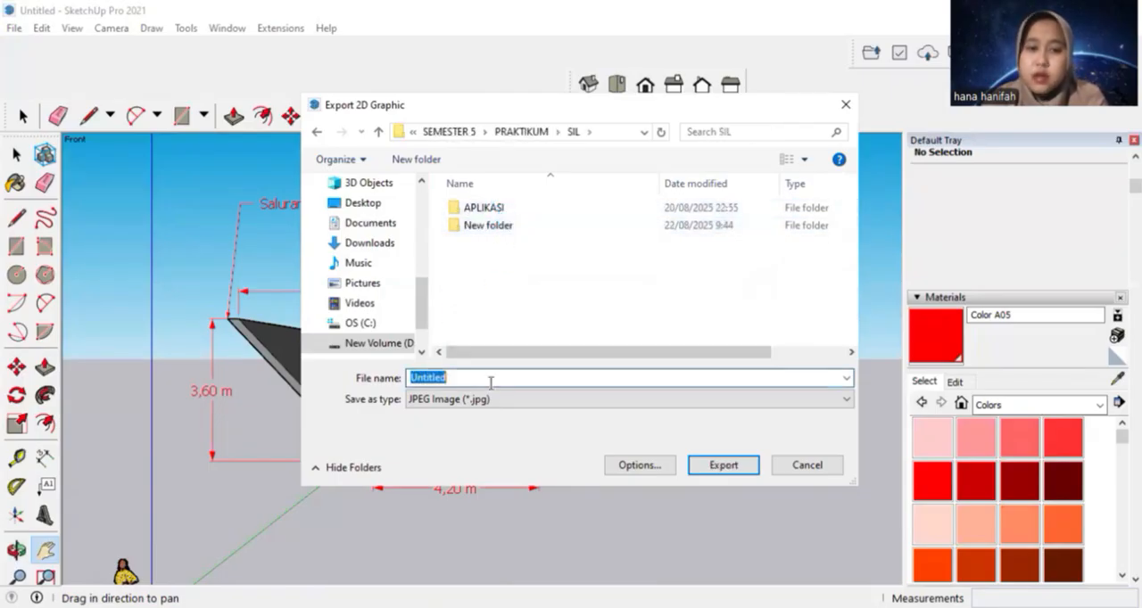
key("BackSpace")
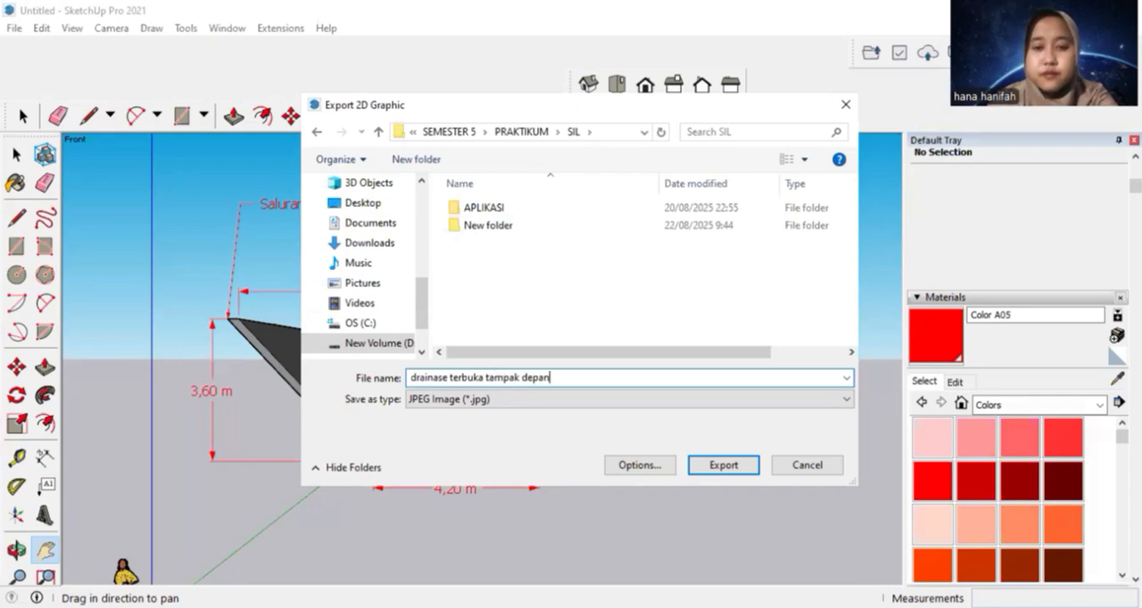
left_click(532, 399)
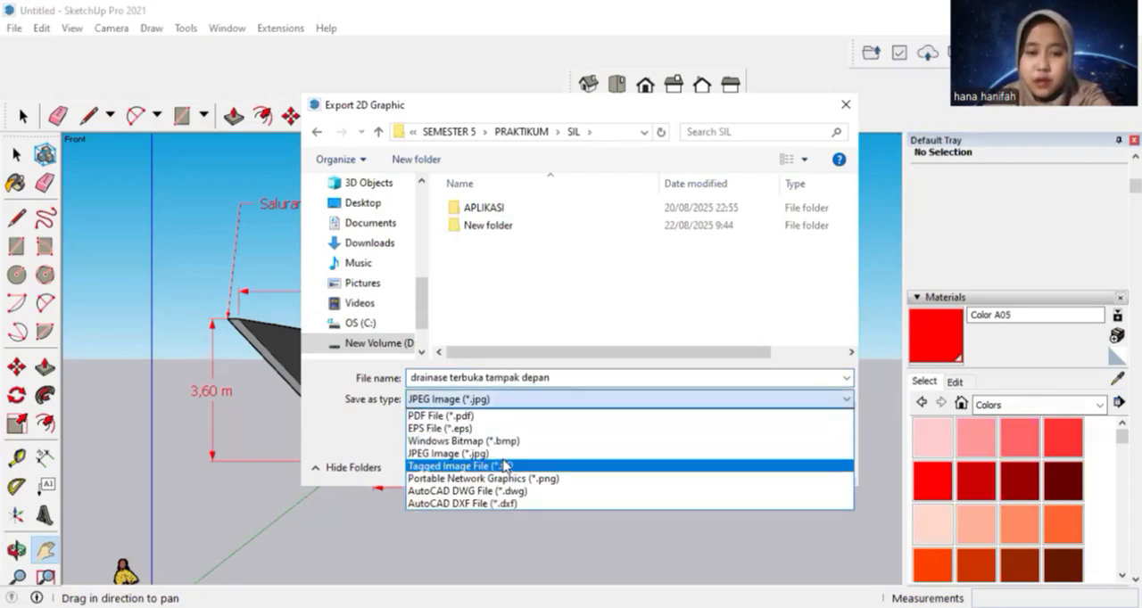
left_click(505, 454)
left_click(716, 464)
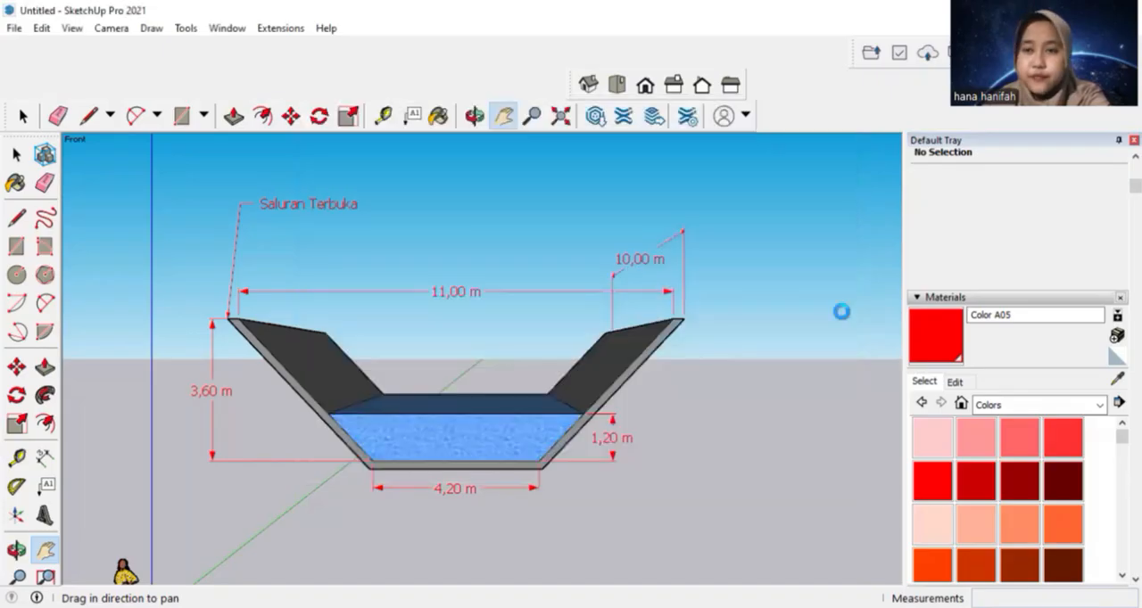